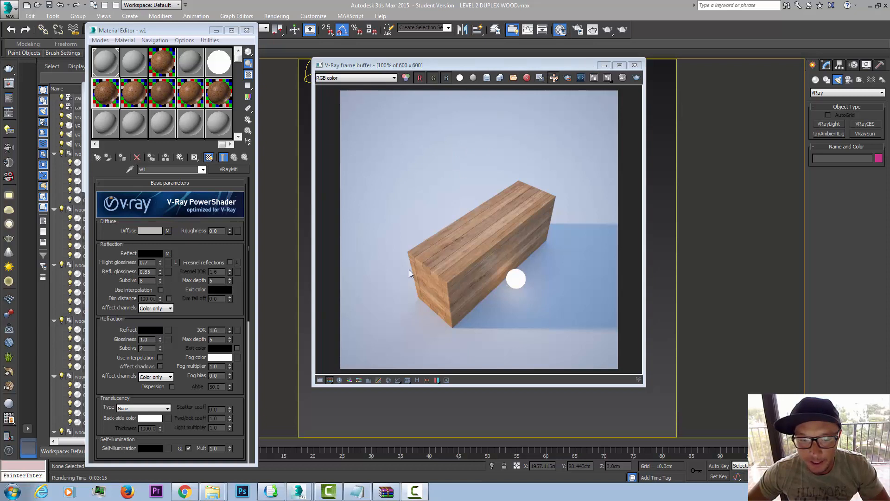
Step: Render the camera view of the plank block, and minimize the frame buffer once the image is finished
mouse_move(302, 495)
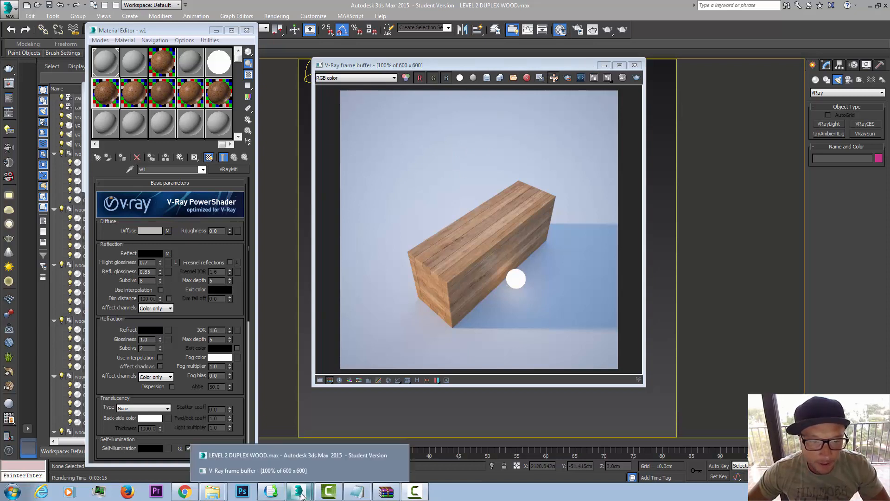
click(622, 31)
click(422, 255)
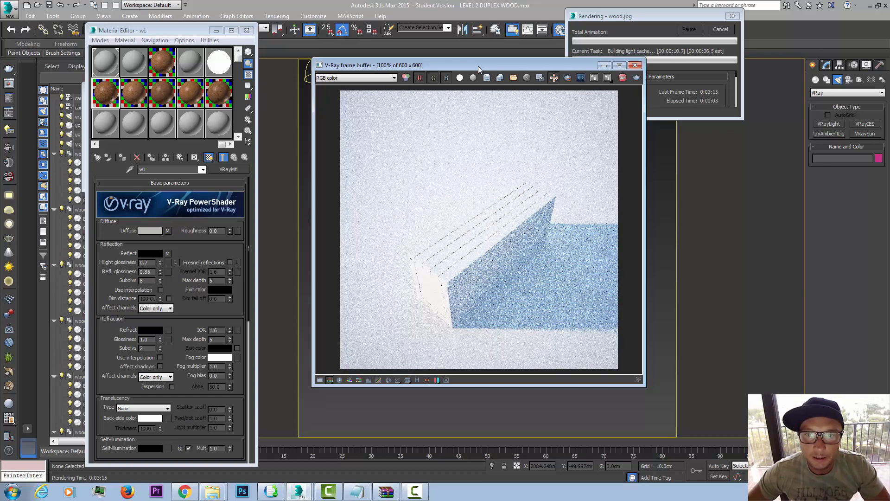
drag(478, 66, 481, 128)
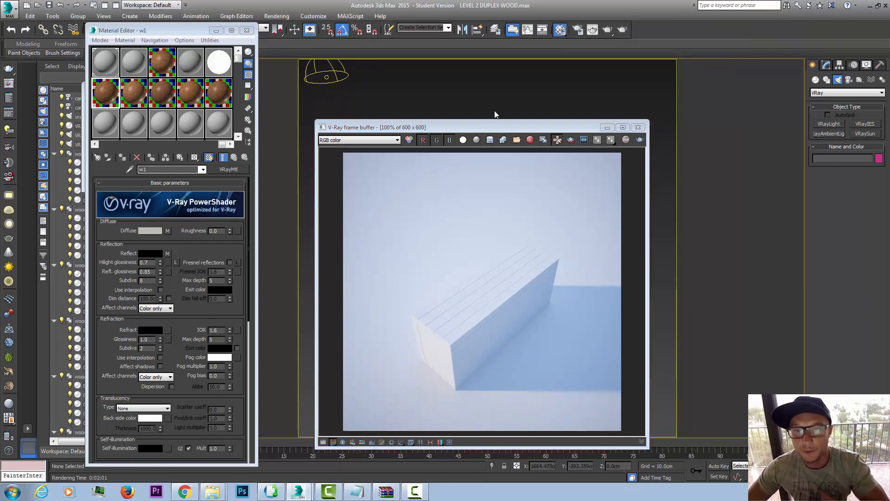
drag(587, 128, 569, 132)
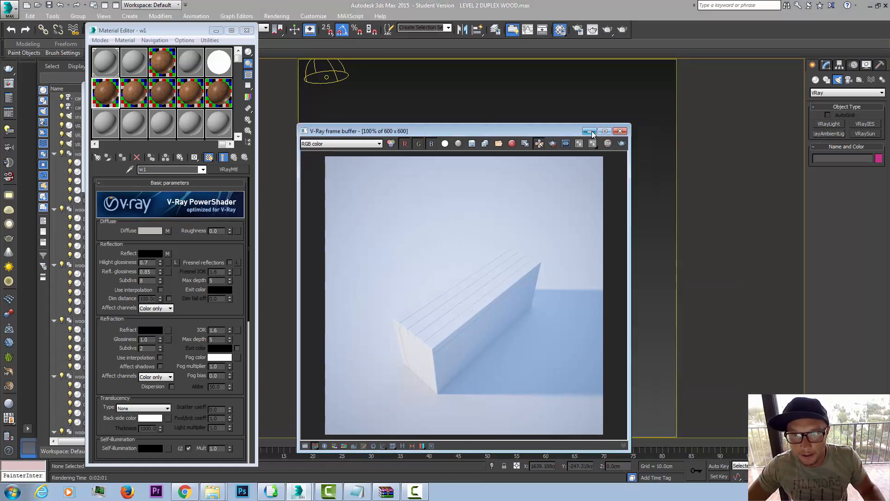
click(588, 132)
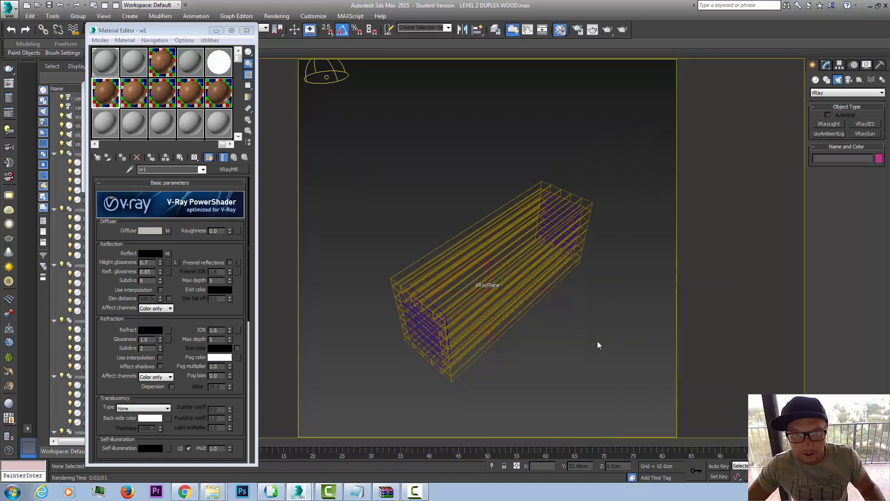
Step: Examine the scene's lighting setup, picking the dome light and the VRaySun in a view that shows the whole scene
key(z)
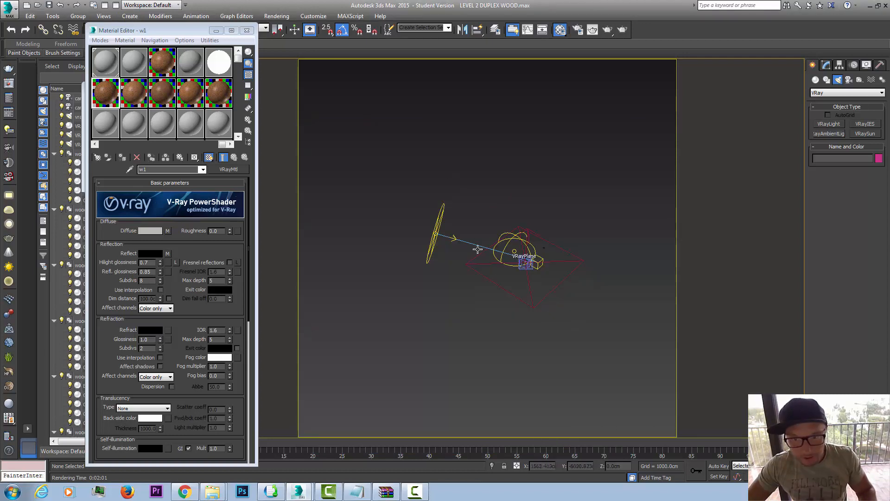
alt+middle_drag(492, 273, 554, 289)
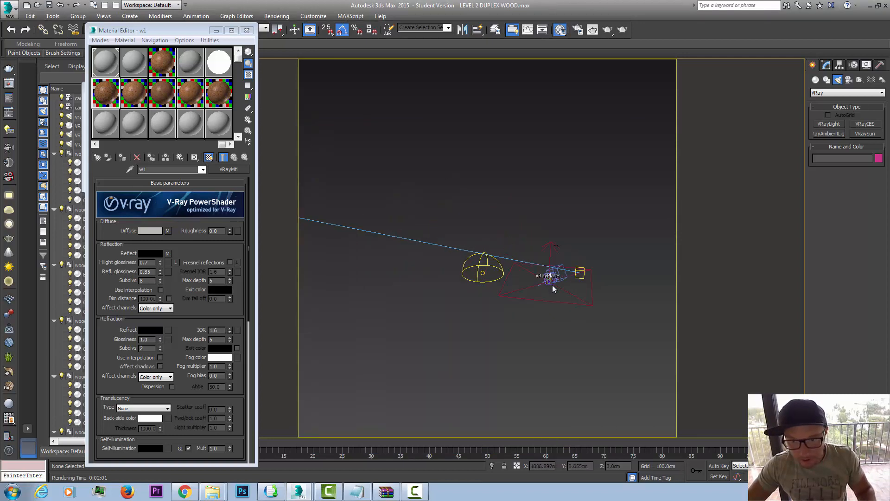
click(480, 271)
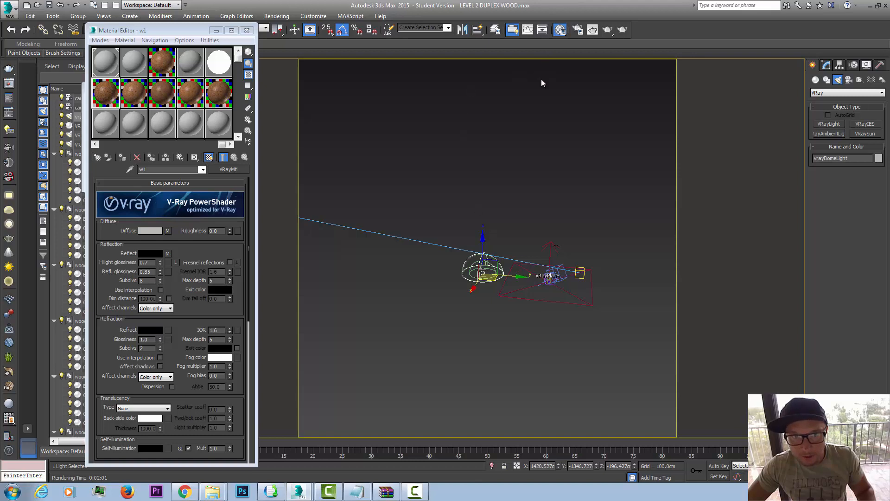
scroll(398, 175, down, 8)
scroll(398, 176, up, 2)
click(389, 175)
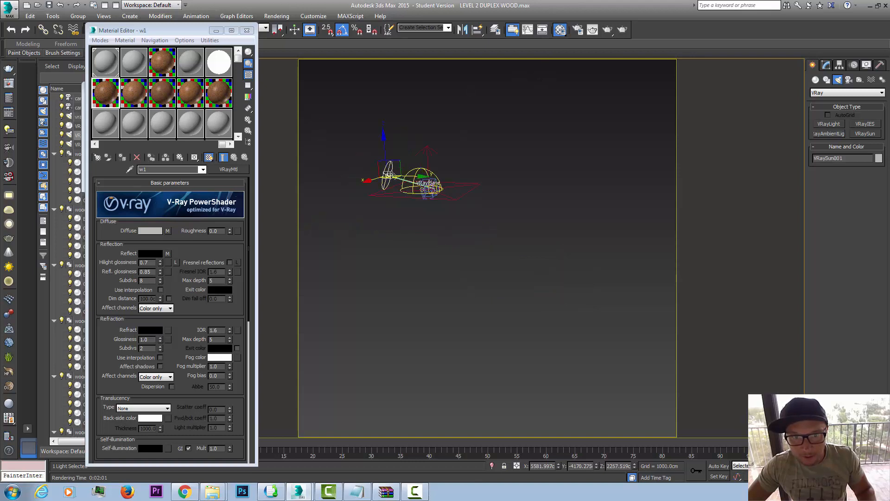
scroll(398, 165, up, 5)
scroll(399, 175, down, 3)
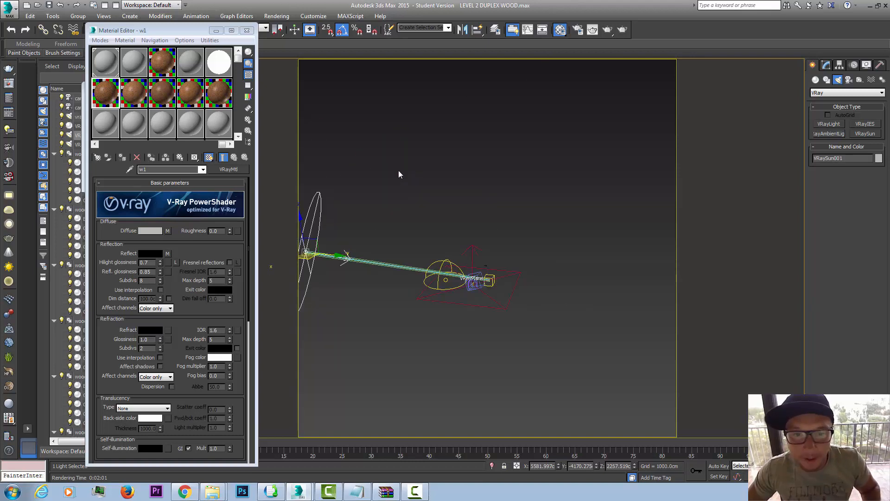
middle_drag(465, 193, 496, 180)
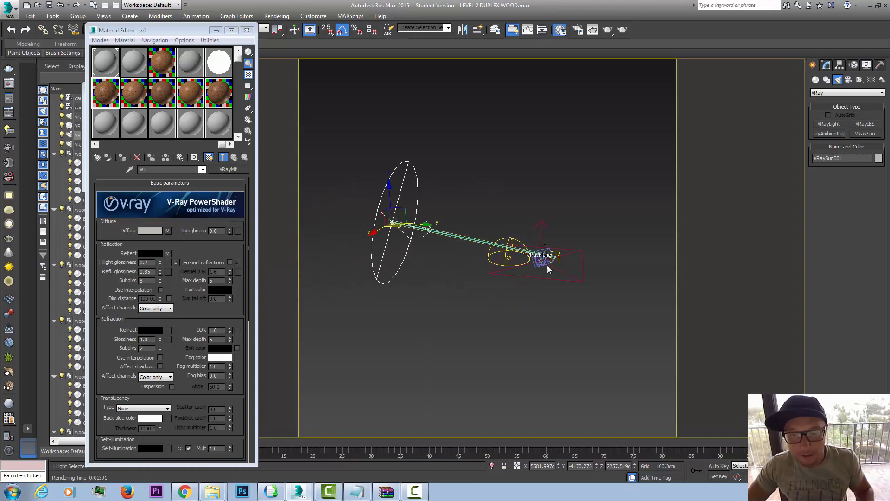
Step: Review the render setup's global illumination engines, brute force and light cache settings, and image sampler options
click(579, 30)
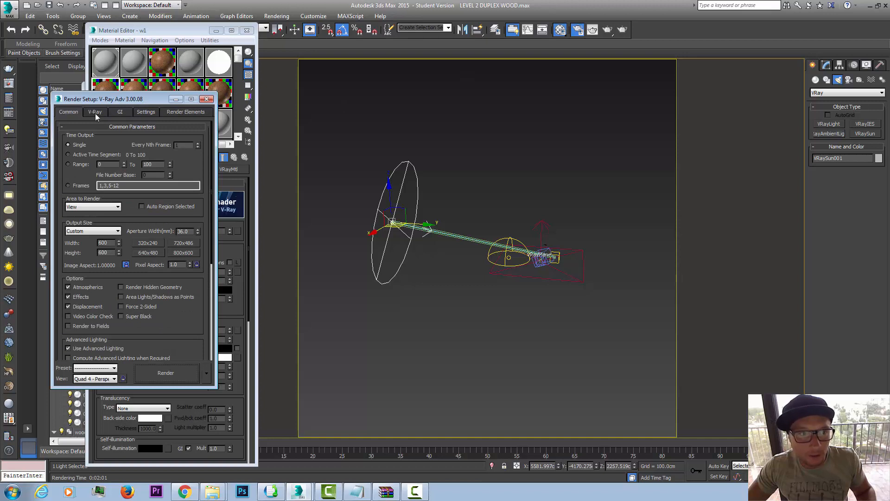
click(96, 112)
click(120, 112)
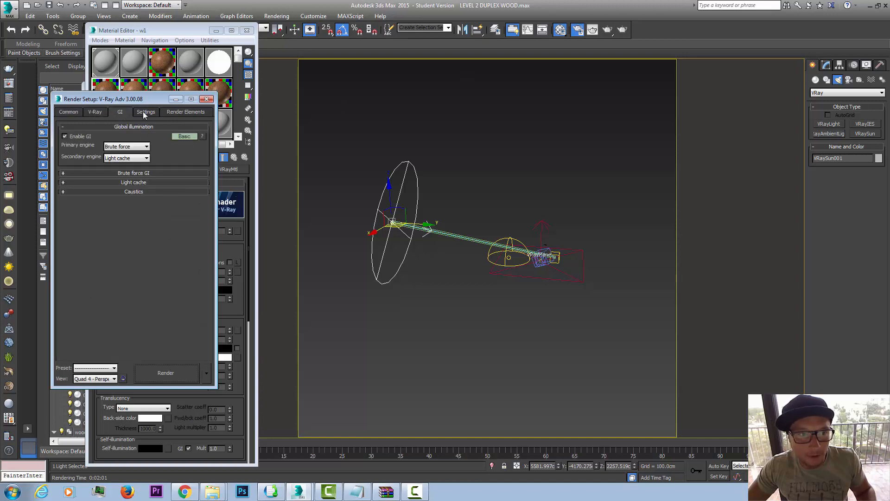
click(136, 181)
click(138, 207)
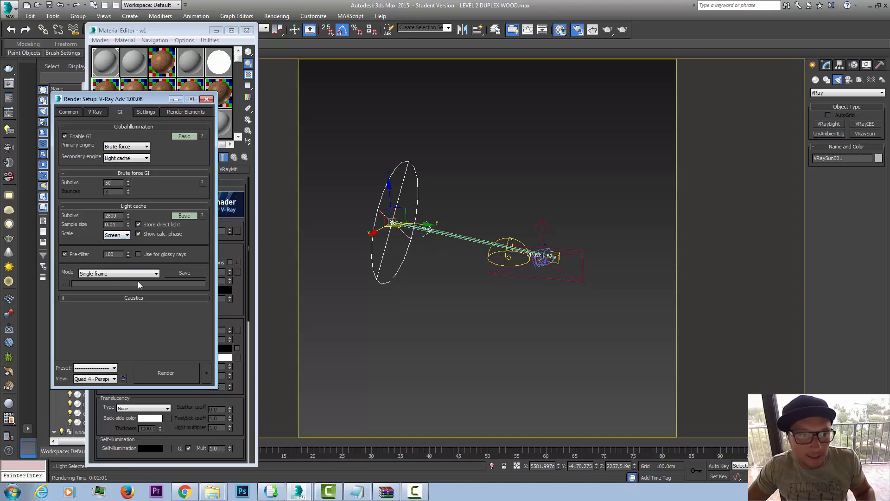
click(95, 112)
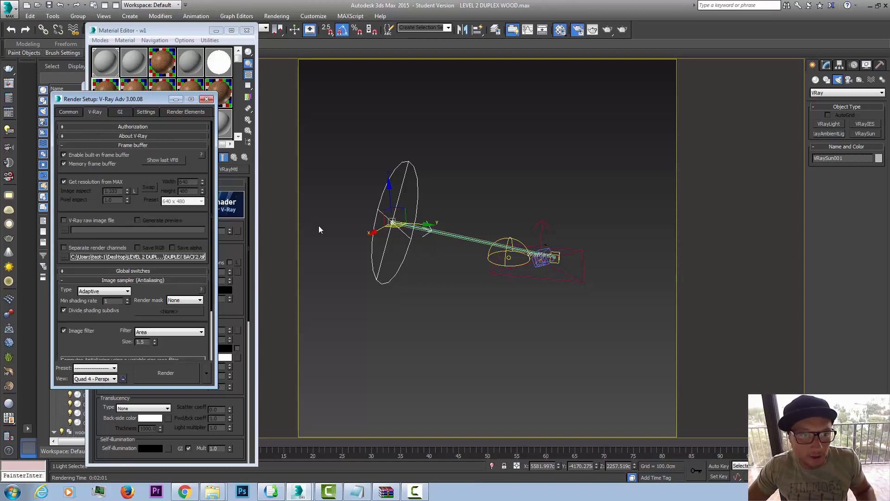
scroll(139, 288, down, 3)
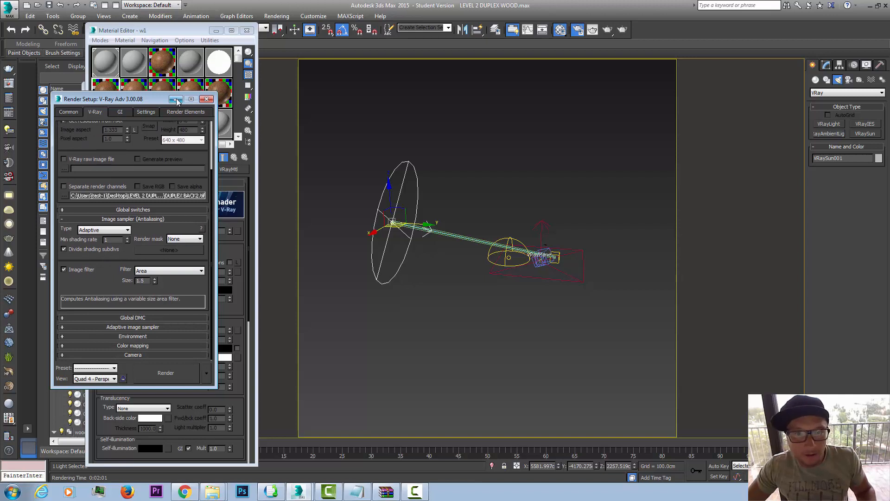
Step: Set the light cache subdivisions to 400
click(122, 112)
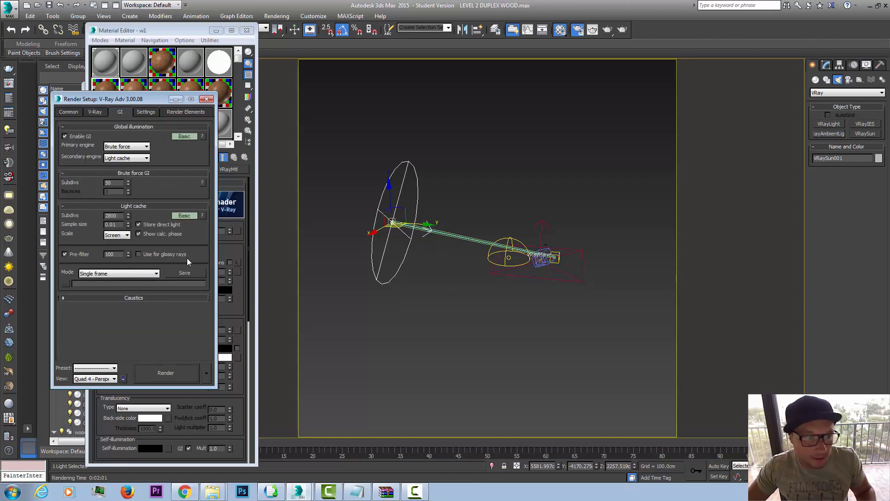
double_click(111, 215)
text(400)
key(Return)
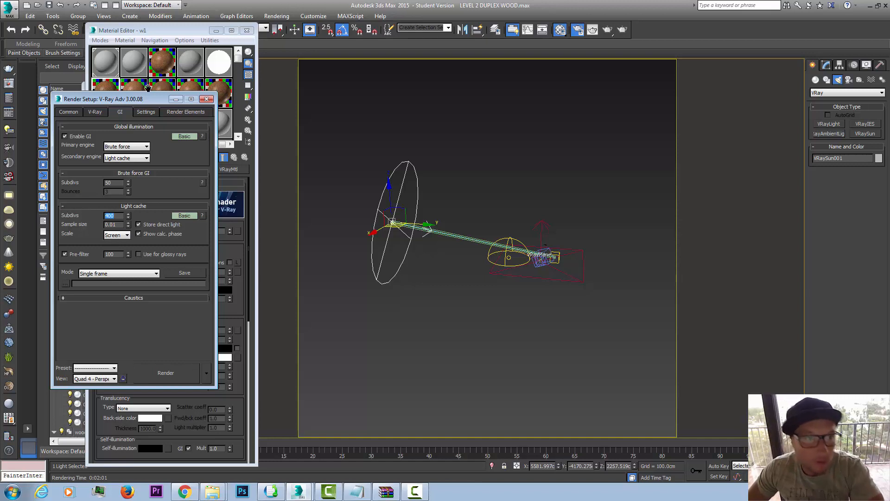
Step: Review the render system's bucket width and the image sampler settings, and minimize the render setup
click(143, 114)
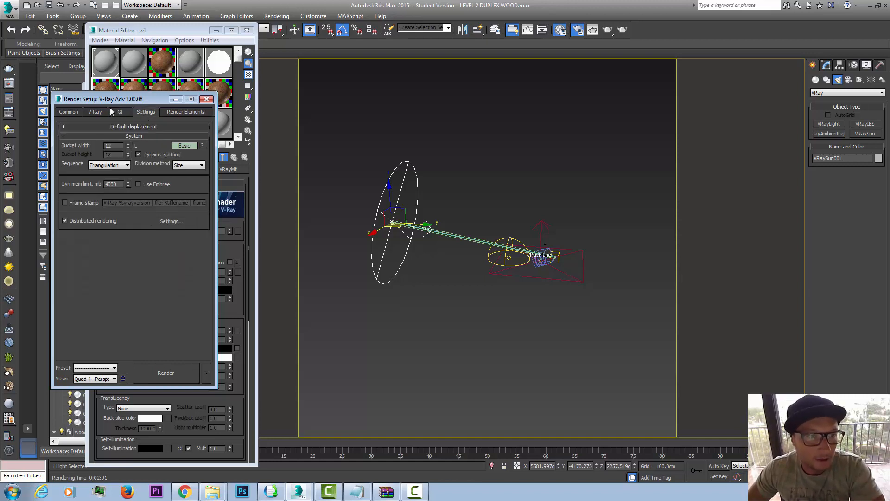
click(120, 113)
click(142, 114)
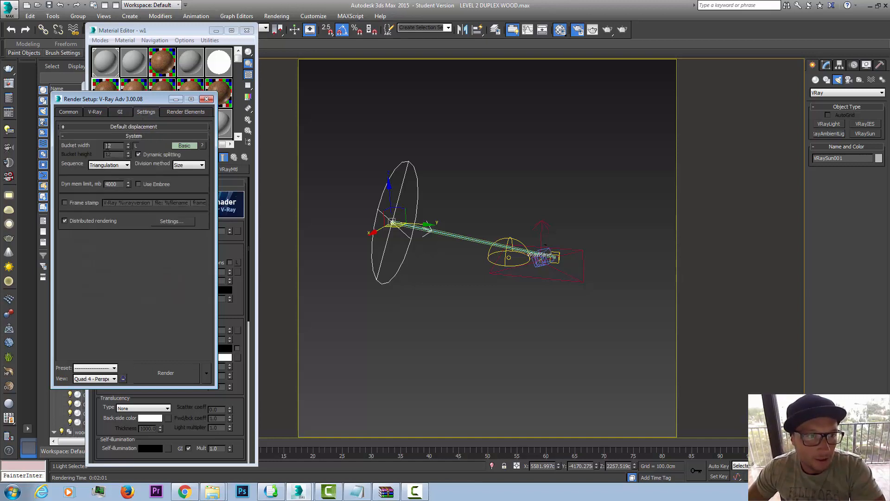
click(118, 145)
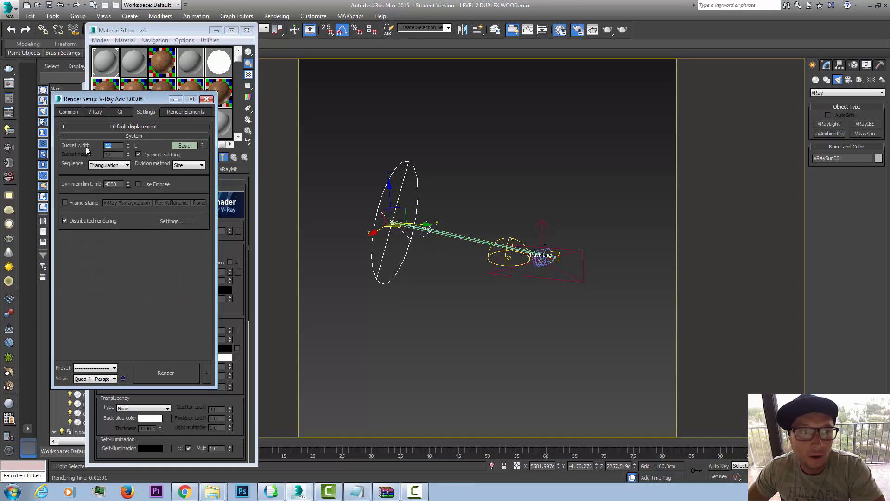
click(119, 112)
click(95, 112)
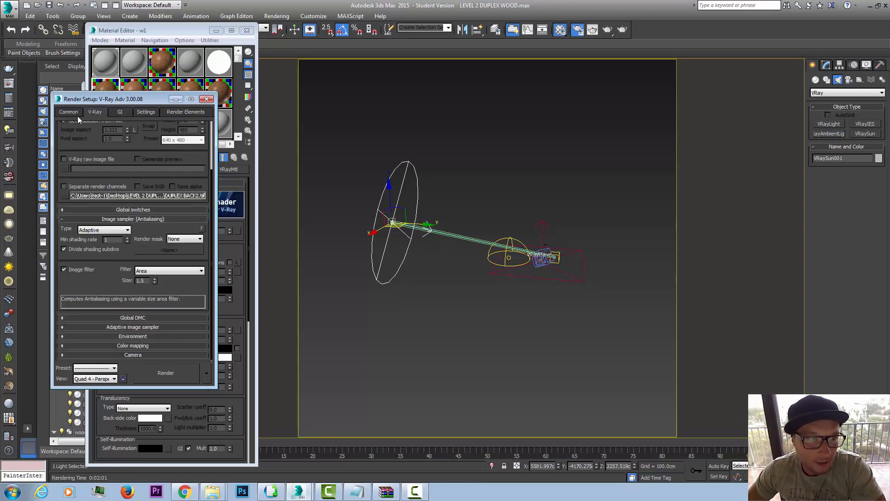
click(176, 99)
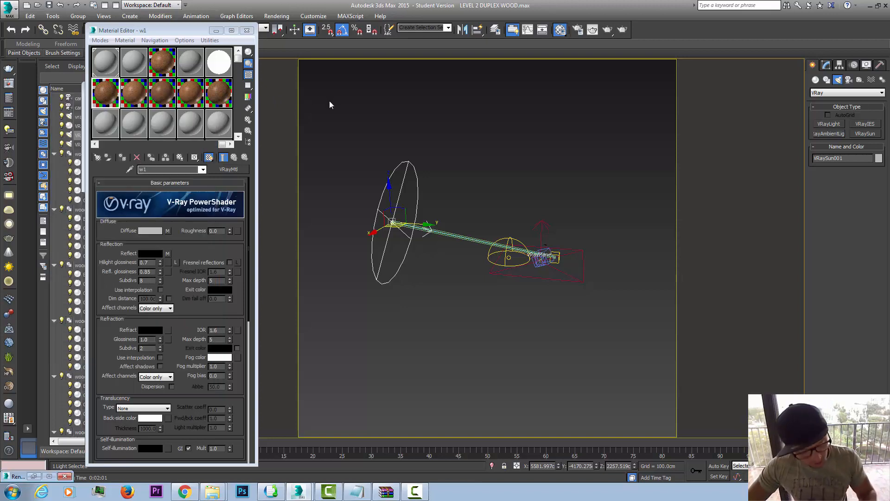
Step: Return to the camera view with nothing selected, and activate the unused 14 - Default material slot
key(c)
click(613, 146)
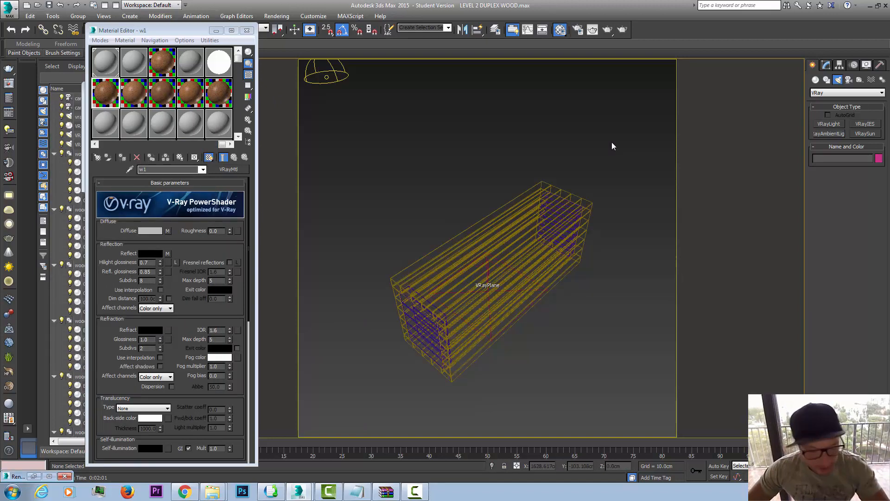
click(110, 114)
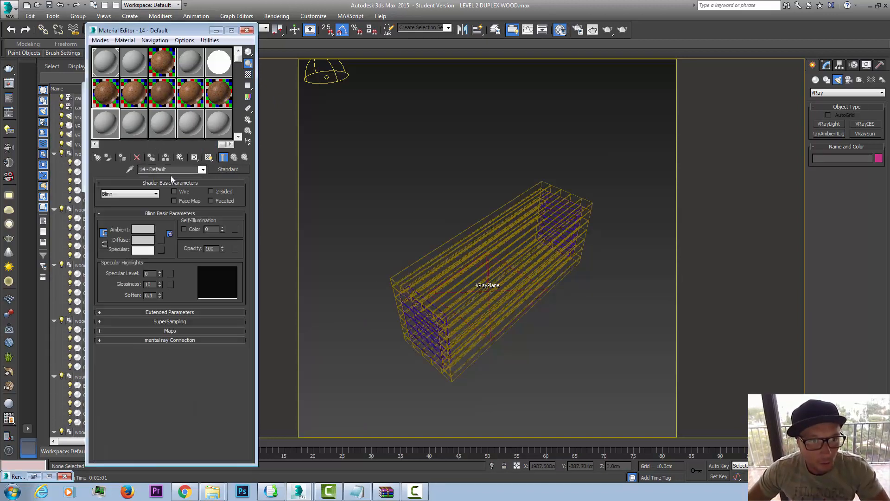
drag(187, 170, 123, 168)
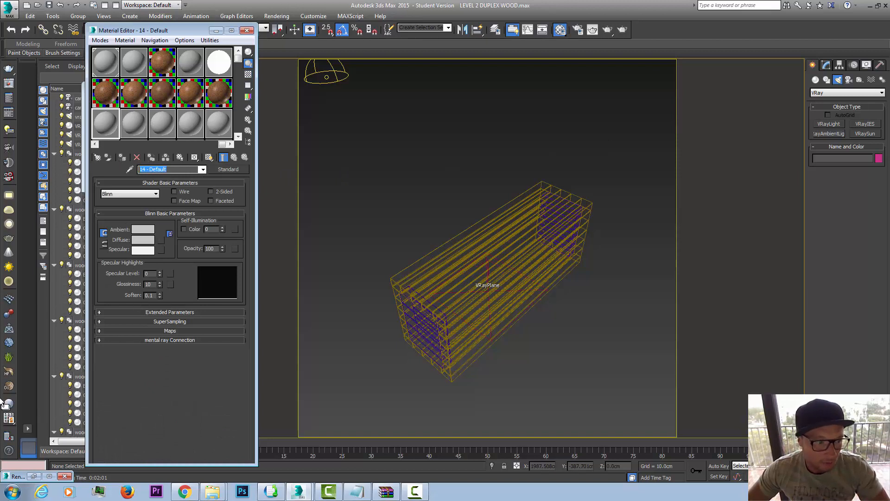
Step: Select the six wood groups that form the block, leaving out the VRayPlane
click(407, 286)
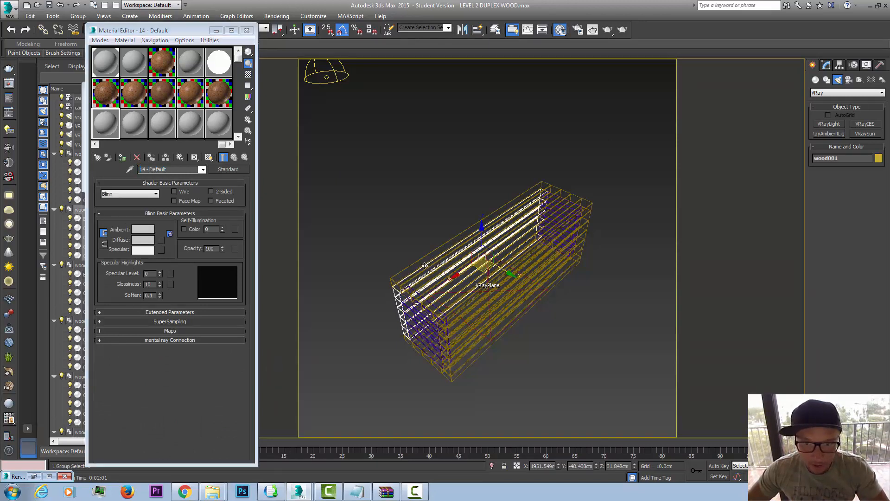
drag(544, 199, 371, 382)
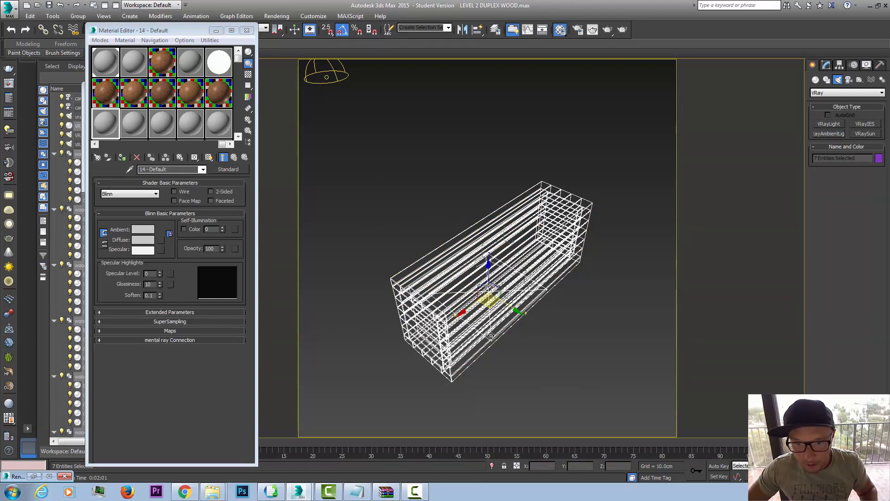
alt+click(491, 335)
click(415, 393)
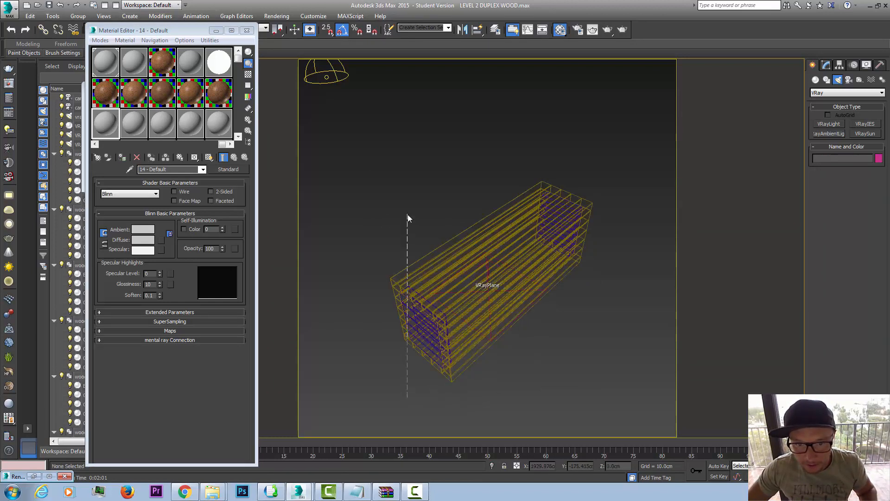
drag(386, 216, 642, 165)
drag(559, 343, 560, 343)
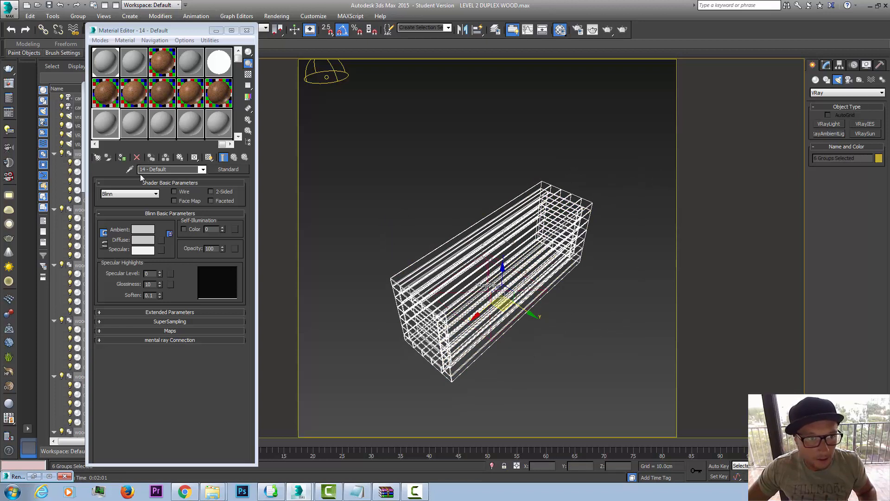
Step: Create a V-Ray material in the active slot, name it Wood 1, and move the material editor clear of the screen's edge
click(8, 405)
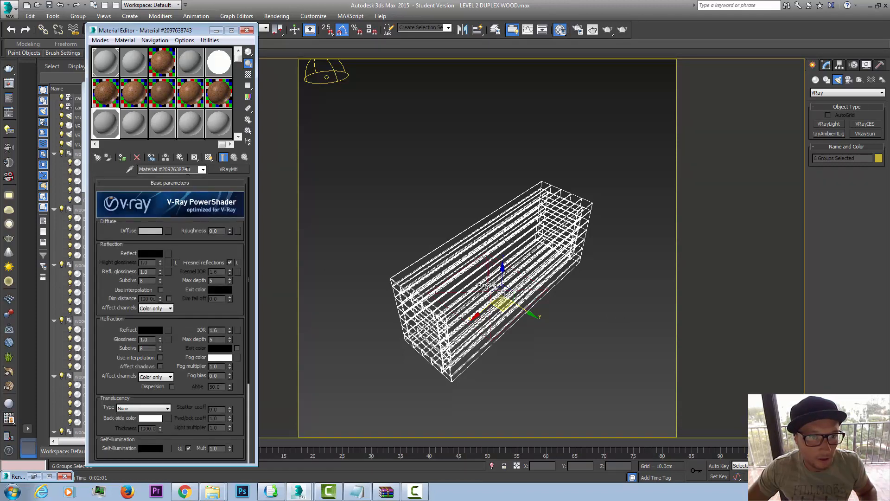
text(Woo)
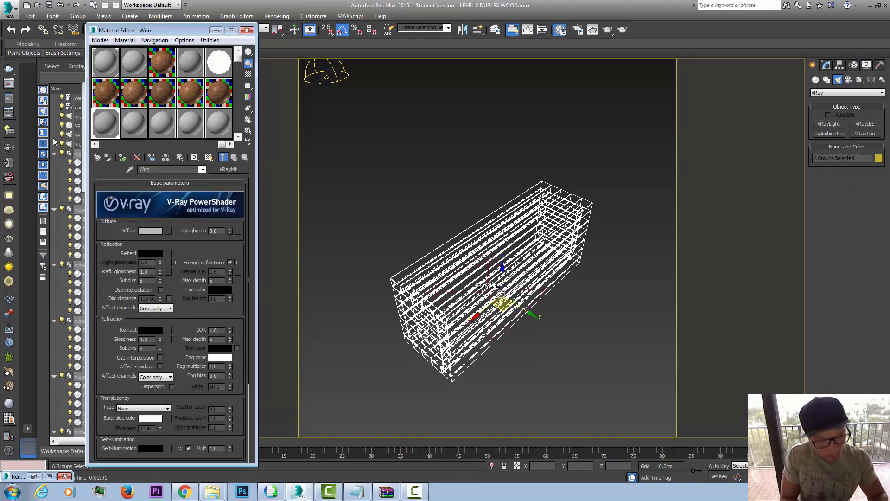
text(d)
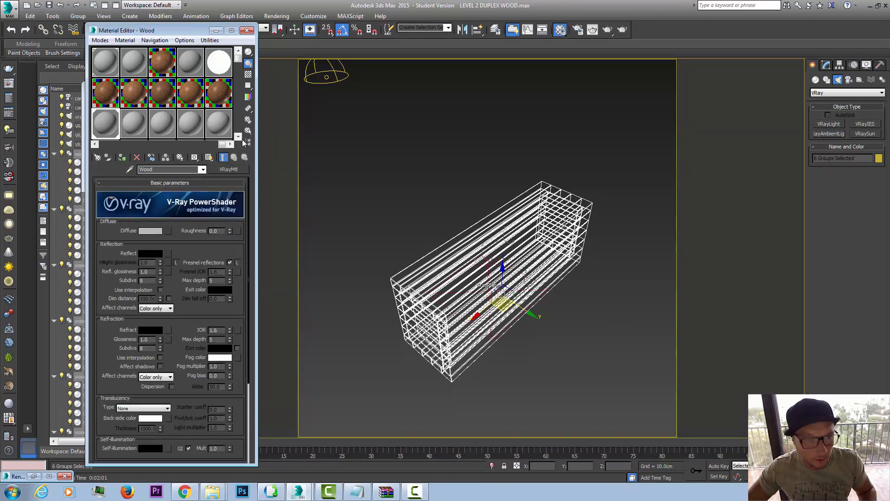
text( 1)
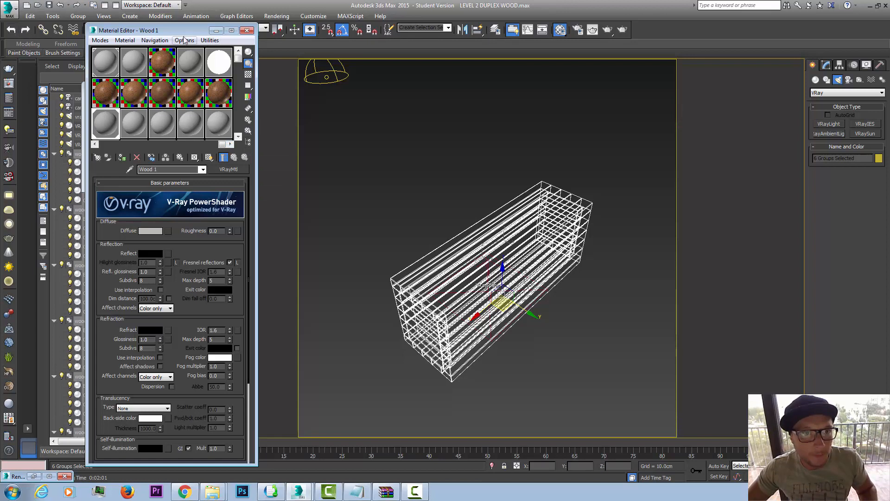
drag(183, 30, 218, 53)
click(123, 29)
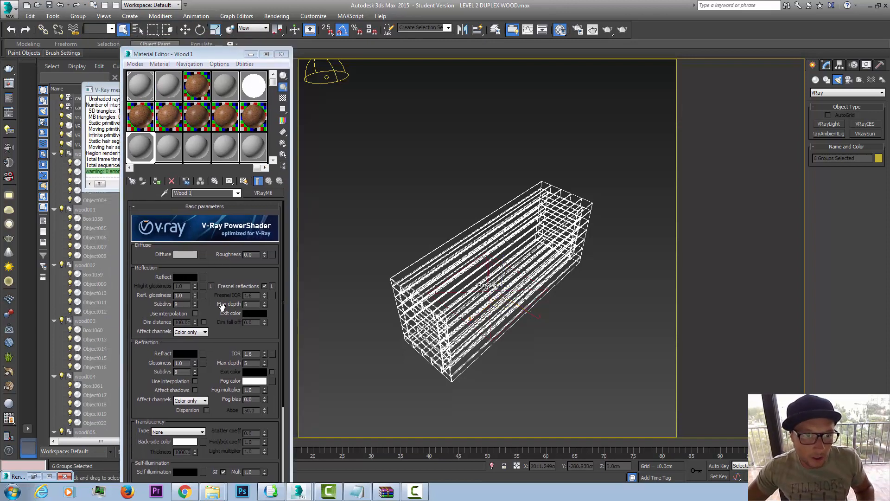
Step: Open the map selection for the Wood 1 material's diffuse colour and bring up the standard maps
drag(222, 267, 219, 262)
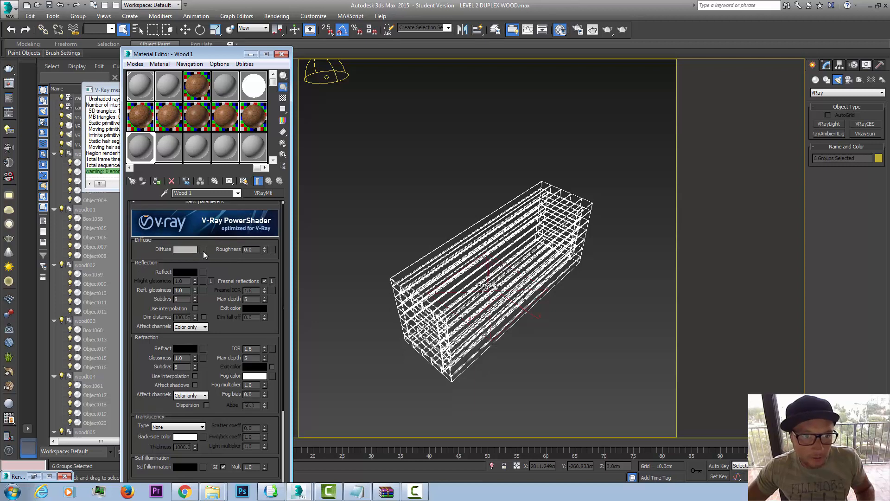
click(203, 249)
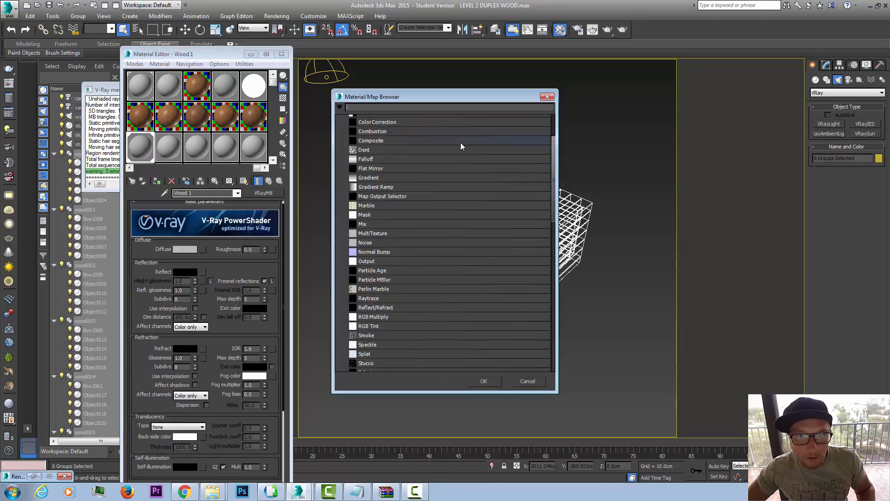
scroll(461, 144, up, 3)
Step: Switch to the textures.com page in Chrome and open the Fine Wood subcategory of the Wood textures
click(178, 497)
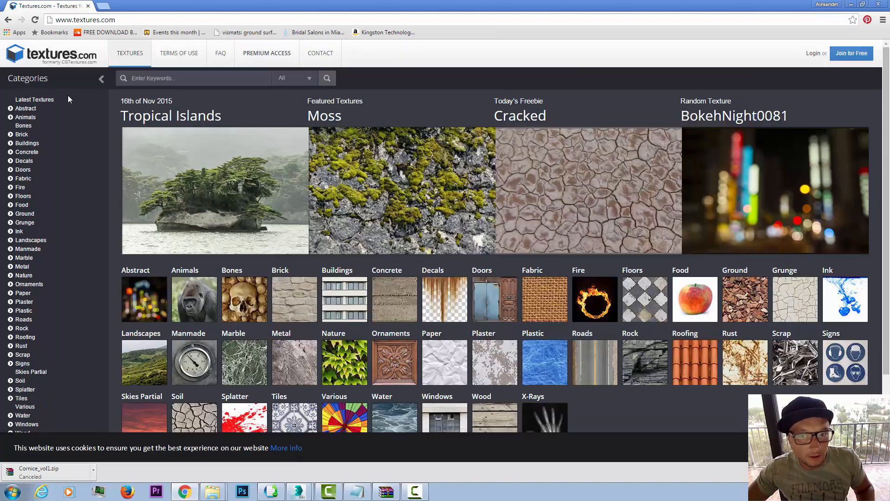
scroll(68, 96, down, 2)
scroll(68, 95, up, 2)
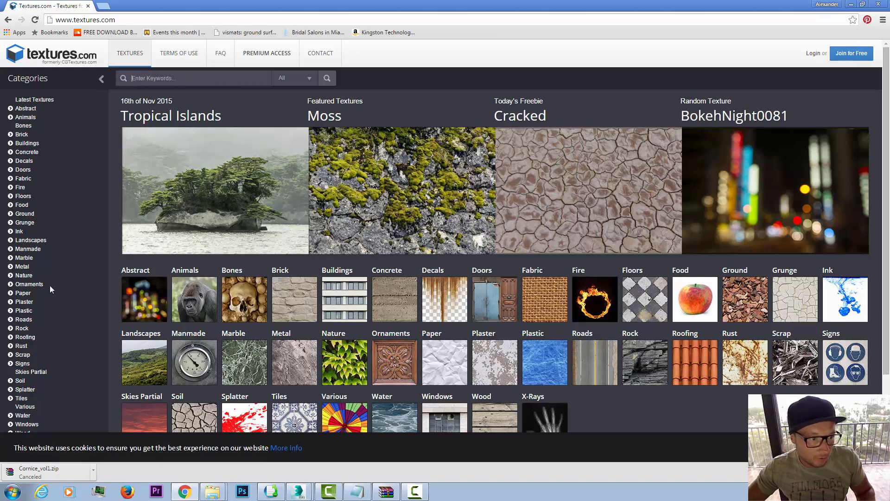
scroll(49, 286, down, 3)
click(20, 330)
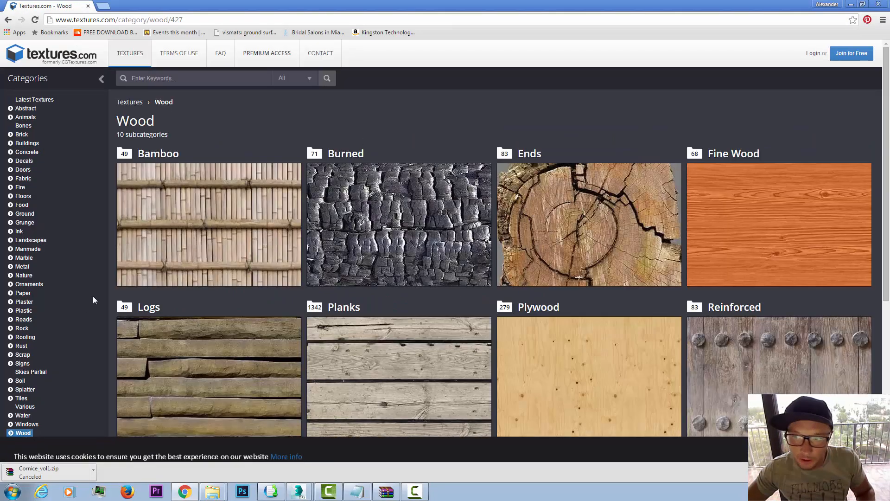
scroll(763, 173, down, 1)
click(763, 173)
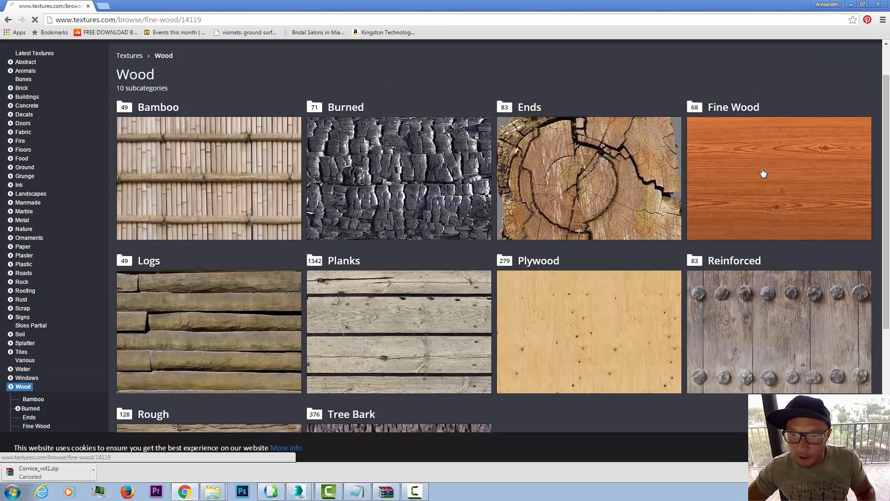
Step: Examine the Fine Wood texture thumbnails through the whole listing for suitable wood grain
scroll(720, 177, down, 2)
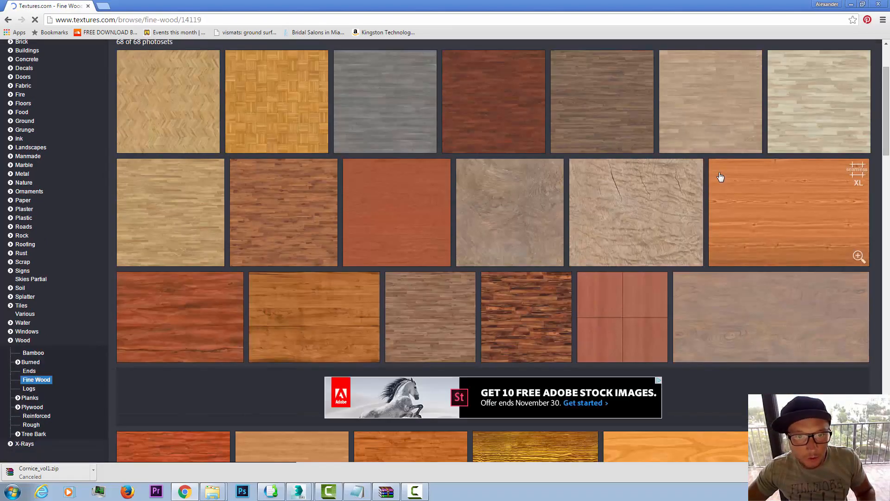
scroll(490, 257, down, 10)
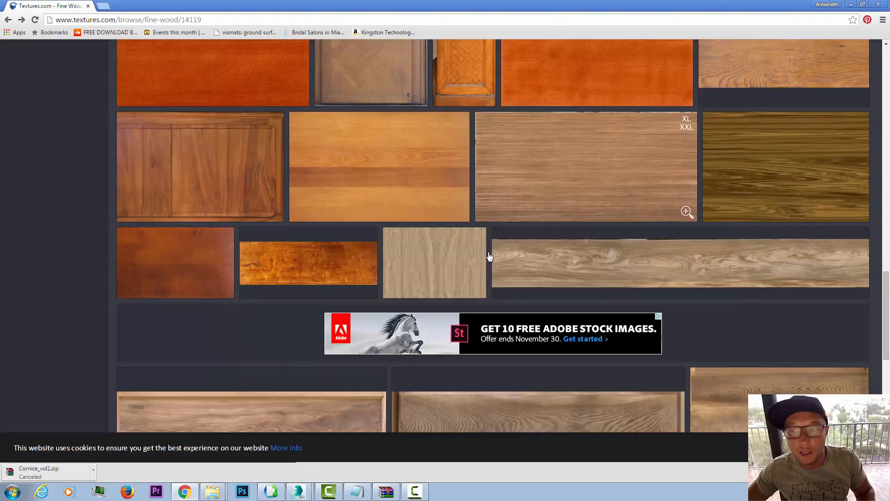
scroll(490, 256, down, 9)
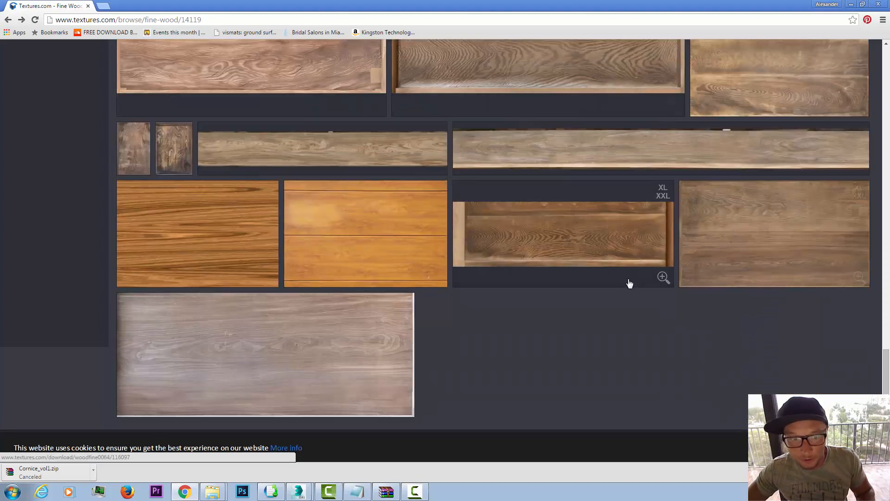
scroll(629, 281, down, 2)
scroll(628, 283, up, 3)
scroll(658, 318, up, 3)
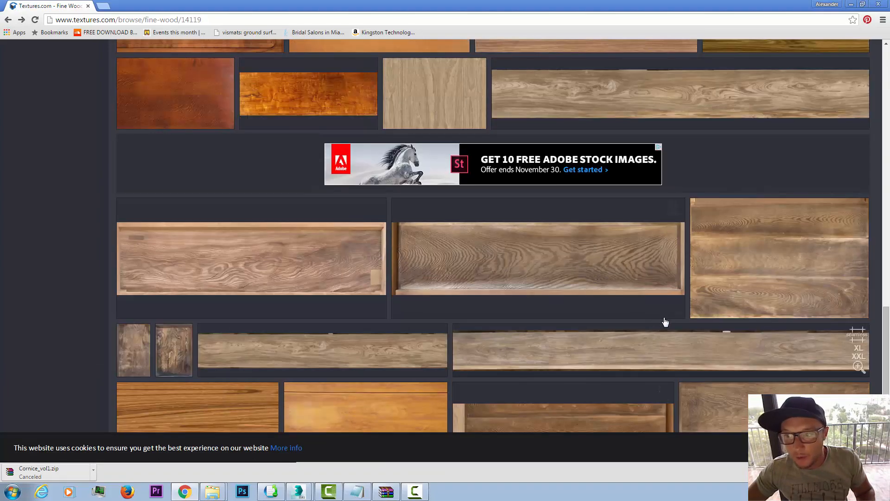
scroll(767, 315, up, 10)
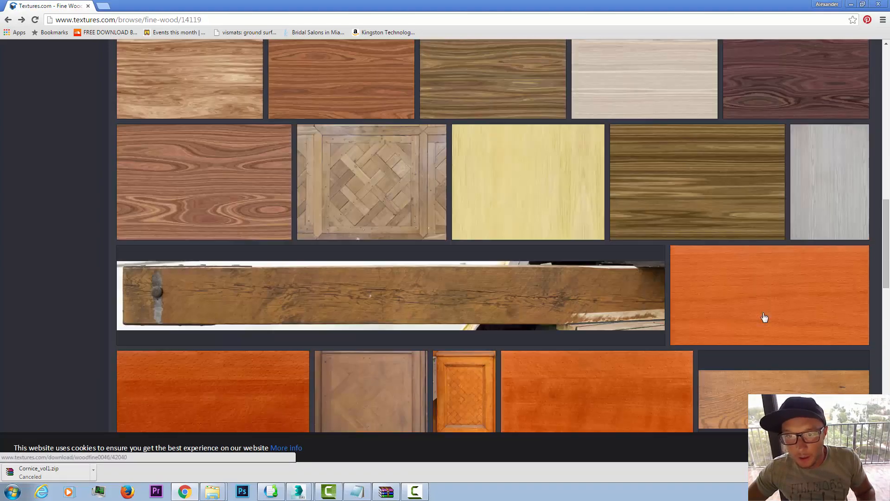
scroll(764, 319, up, 15)
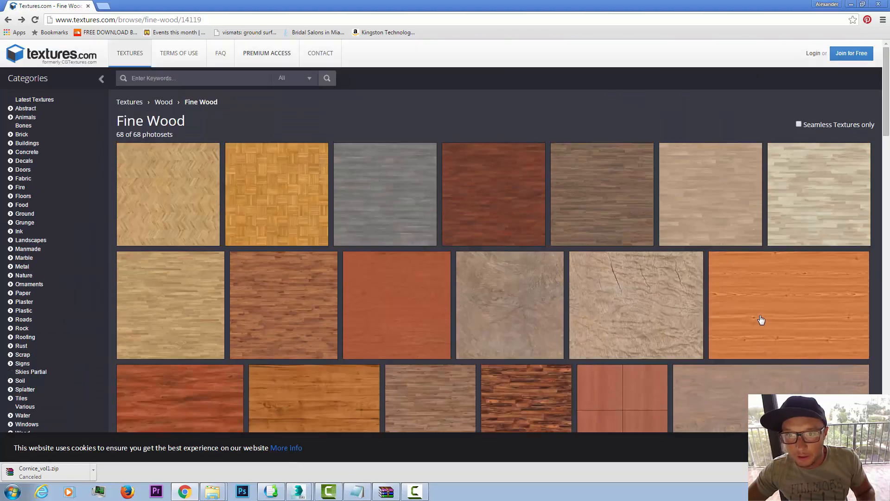
scroll(505, 266, down, 5)
scroll(79, 279, up, 5)
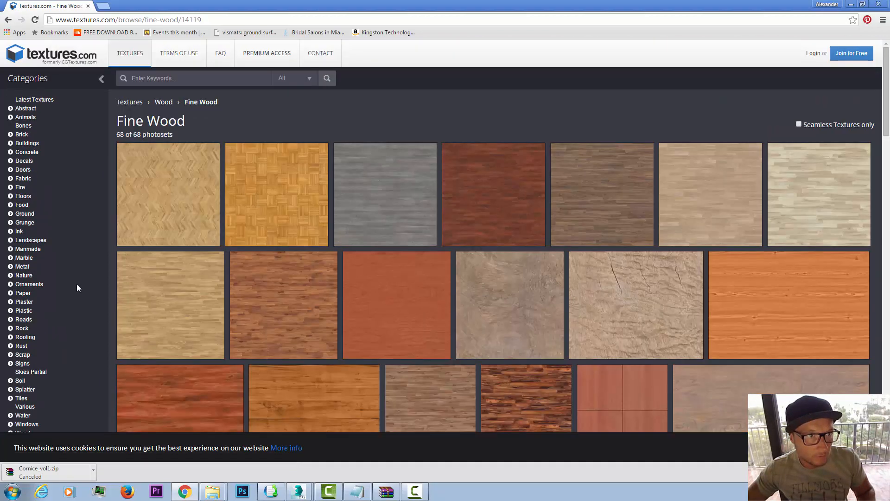
Step: Search the texture site for "seamless wood"
click(179, 78)
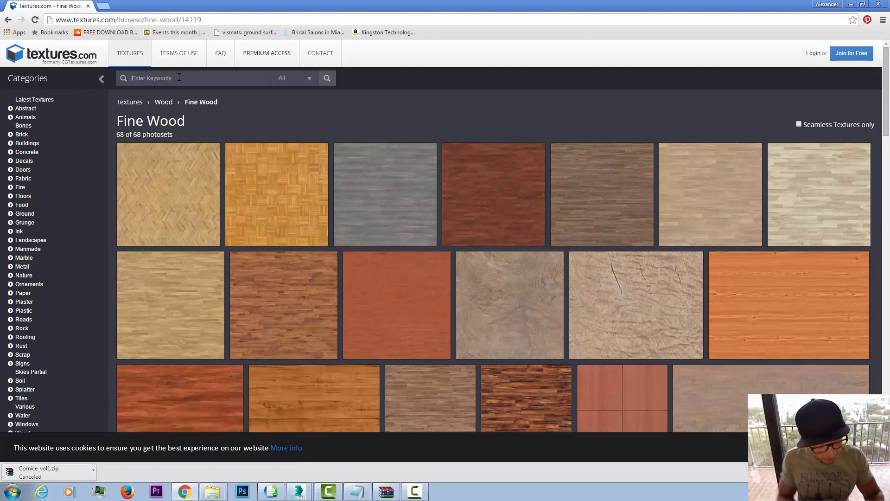
text(seamless wood)
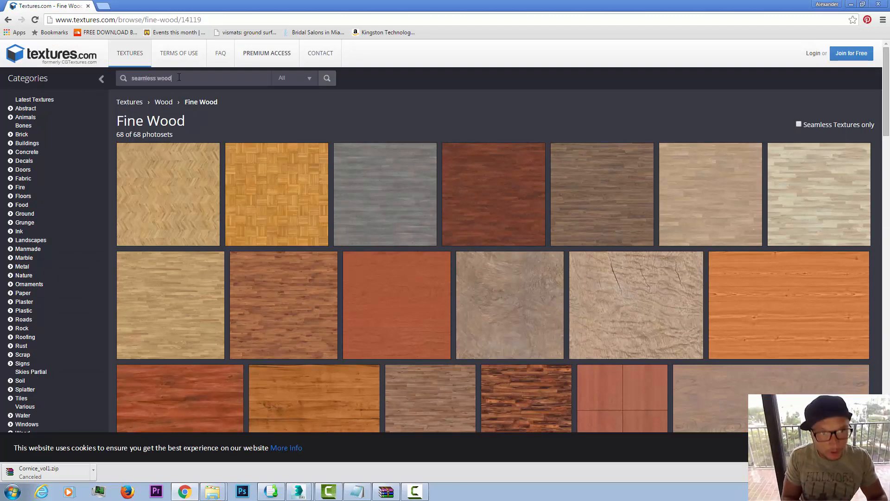
key(Return)
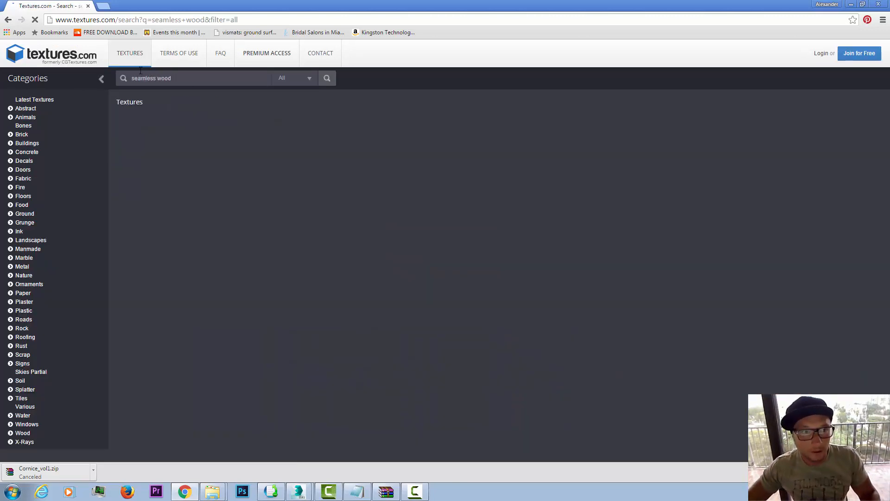
Step: Browse the seamless wood results, open the WoodFine0007 texture's page, and review its preview and available sizes
scroll(446, 235, down, 8)
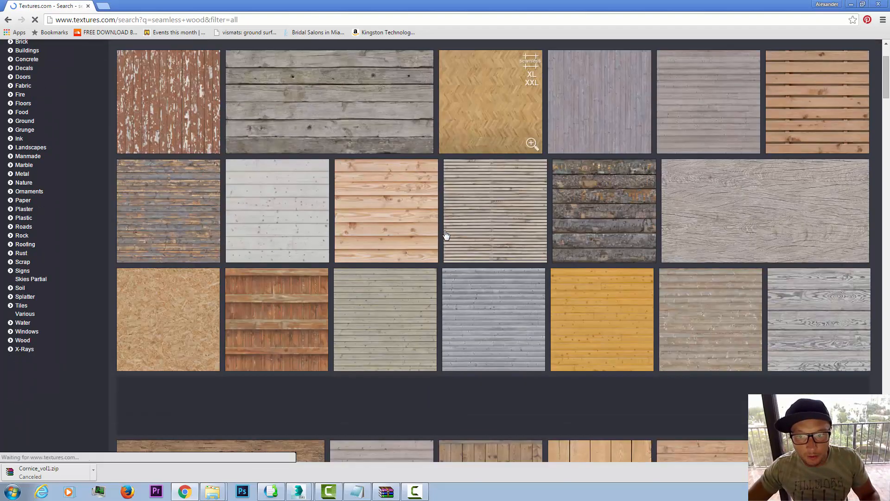
scroll(446, 235, down, 12)
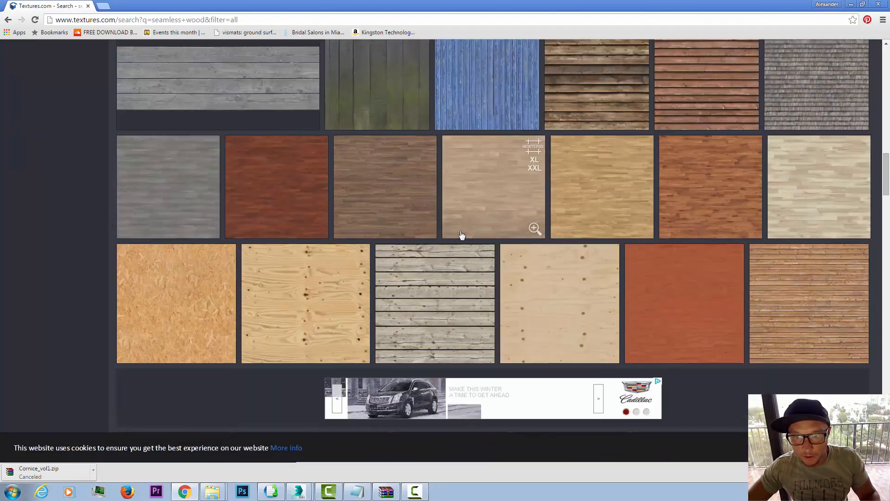
scroll(606, 274, down, 3)
scroll(605, 273, down, 12)
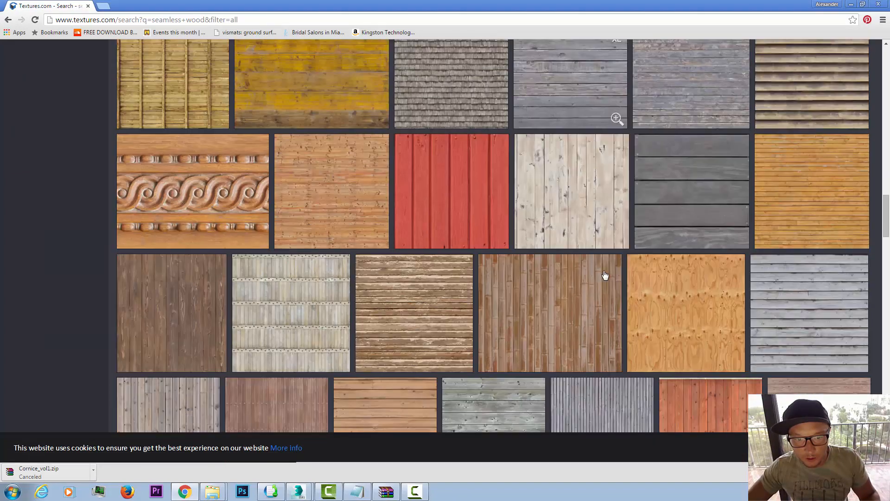
scroll(605, 275, down, 5)
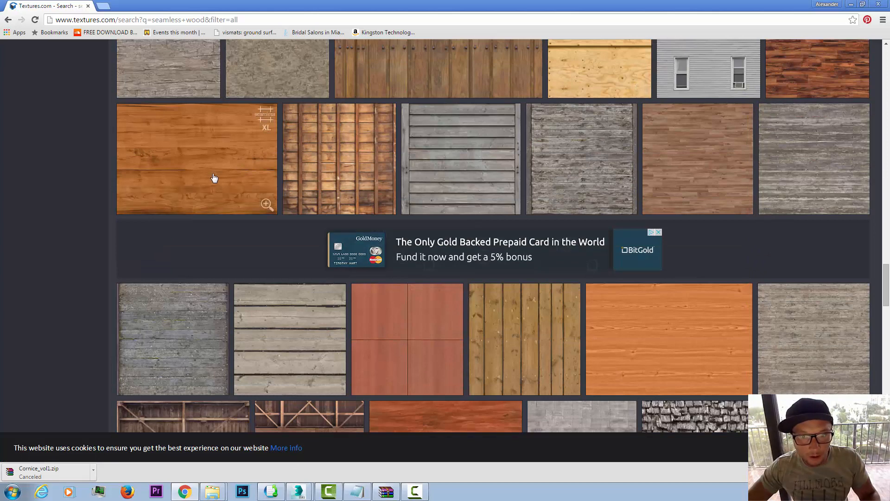
scroll(216, 177, down, 1)
click(216, 130)
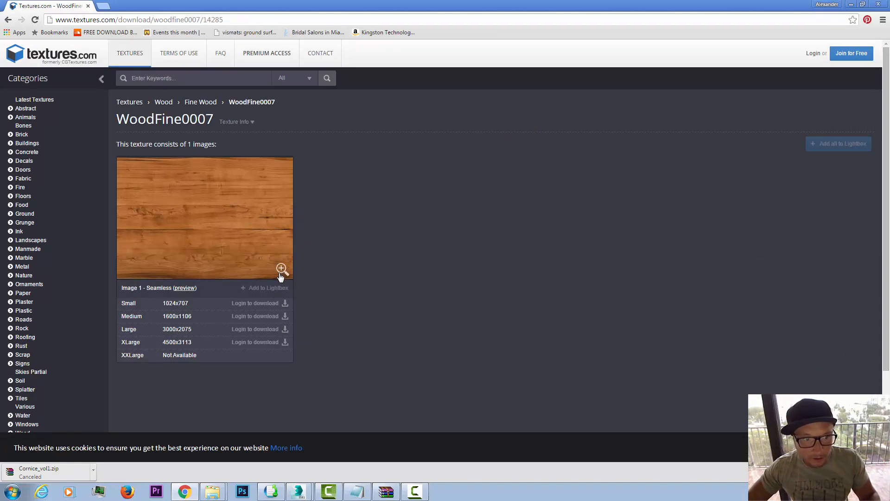
scroll(362, 214, down, 3)
scroll(362, 213, up, 3)
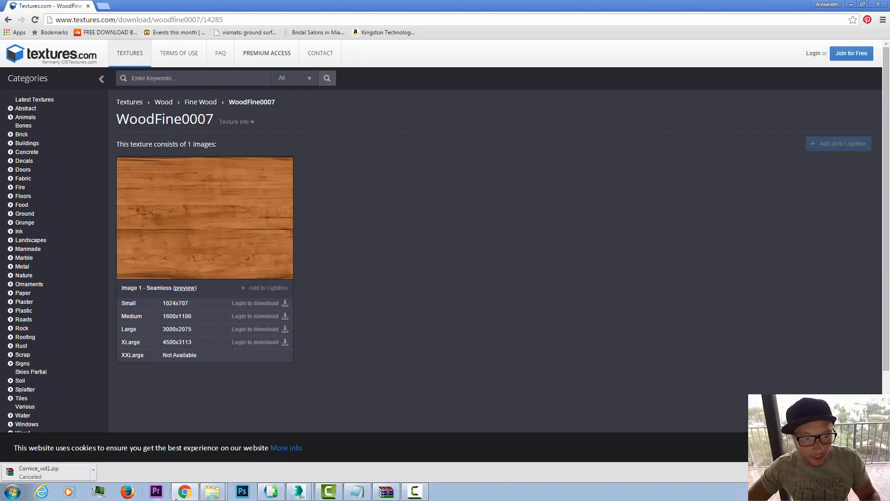
Step: Switch back to 3ds Max, choose a Bitmap for the diffuse map, and browse to the wood images in the LEVEL 2 DUPLEX folder
click(297, 491)
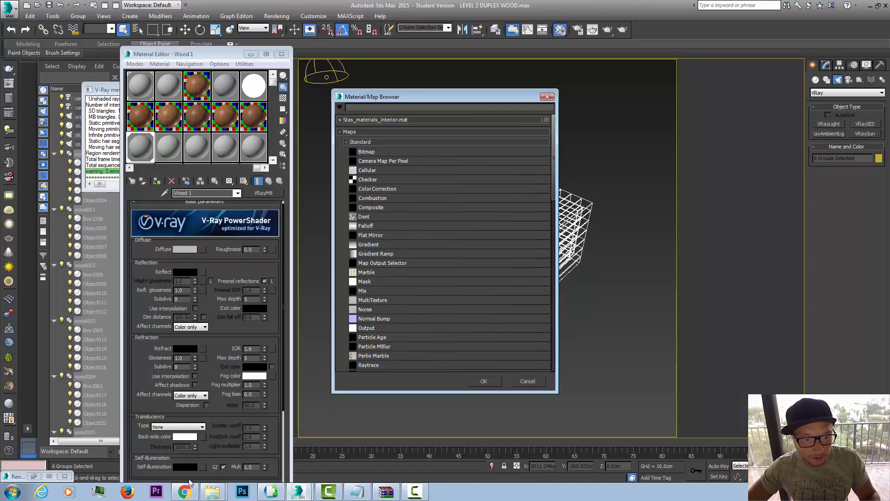
double_click(360, 152)
click(171, 38)
click(113, 198)
drag(451, 60, 450, 148)
Step: Compare the two seamless wood images and load seamless-wood-texture-images-crazy-gallery-montanaesgr-home-acmfypqw.jpg as the diffuse bitmap
click(94, 126)
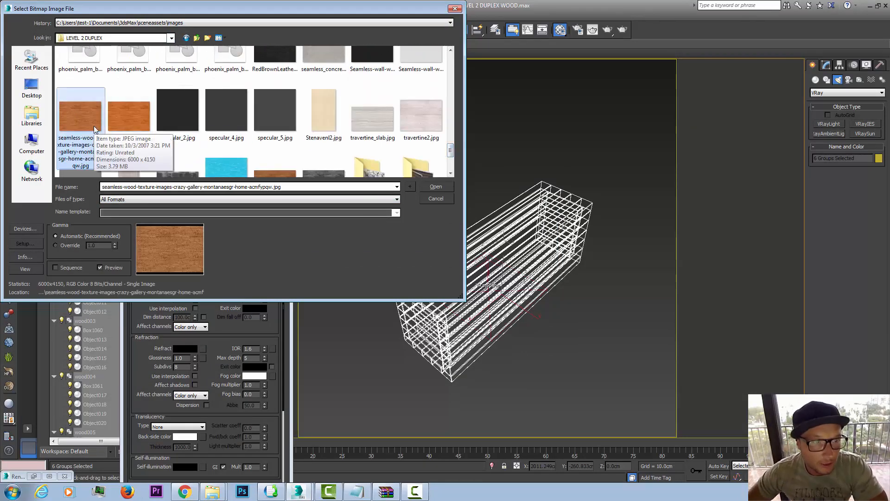
click(135, 118)
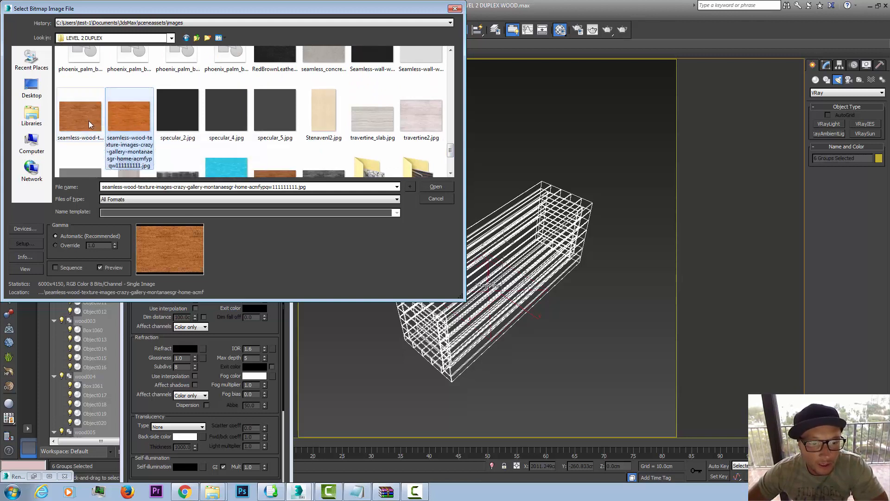
click(89, 124)
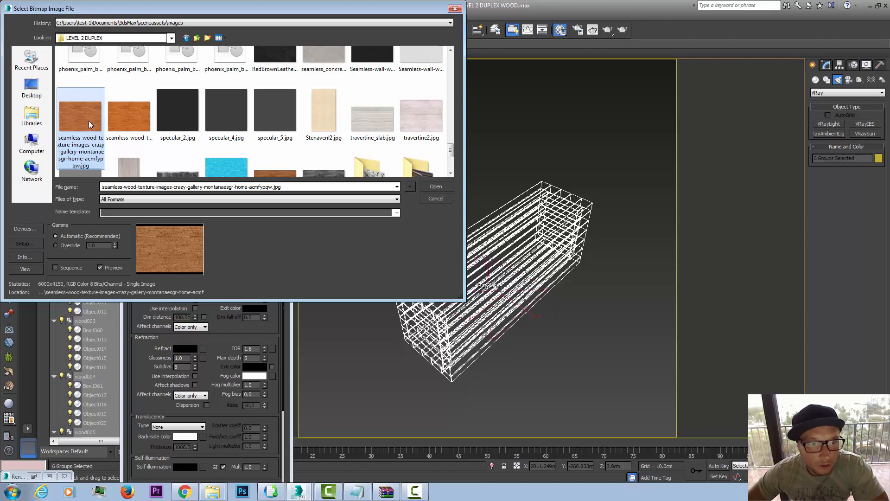
click(431, 188)
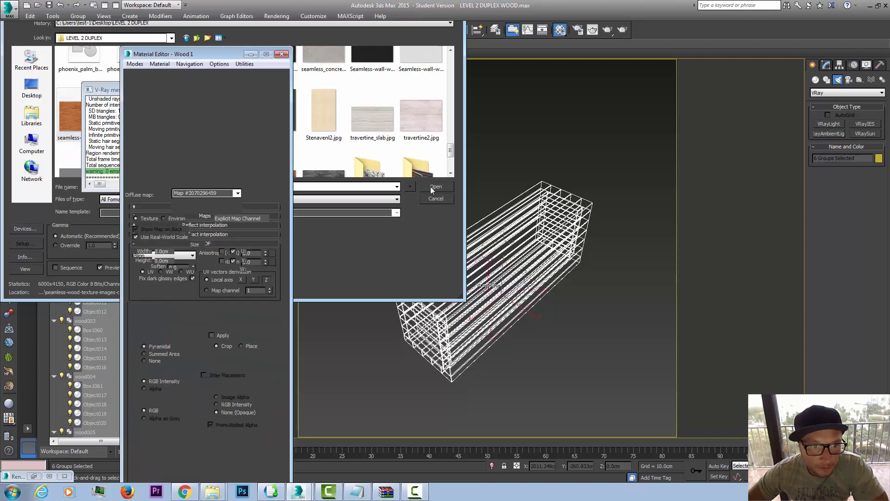
Step: View the loaded wood bitmap, inspect its grain up close and as a whole, and close the image view
click(254, 335)
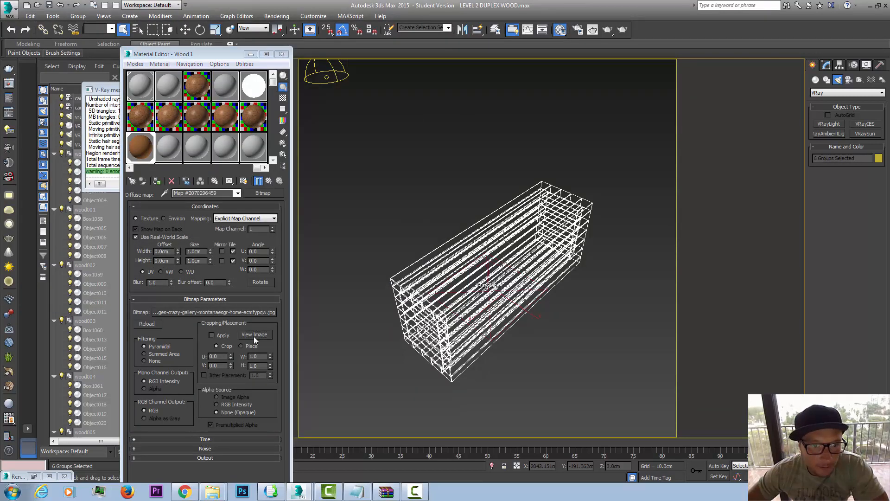
scroll(334, 247, up, 3)
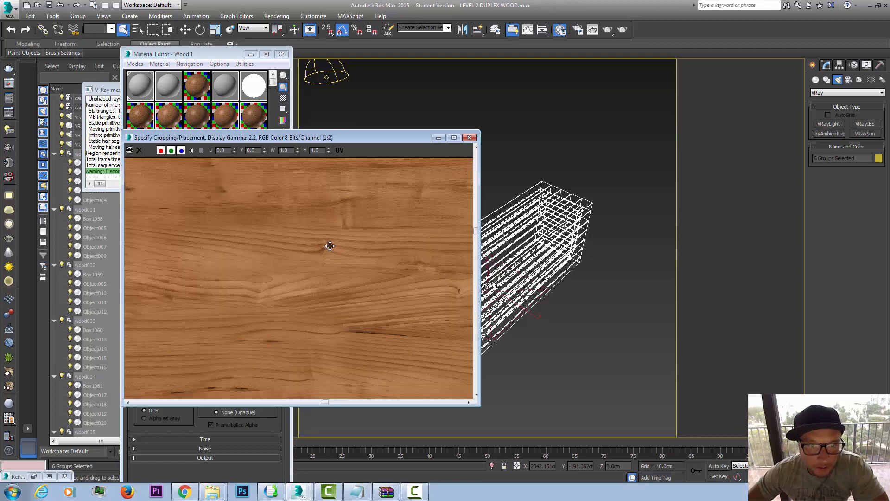
scroll(336, 290, down, 2)
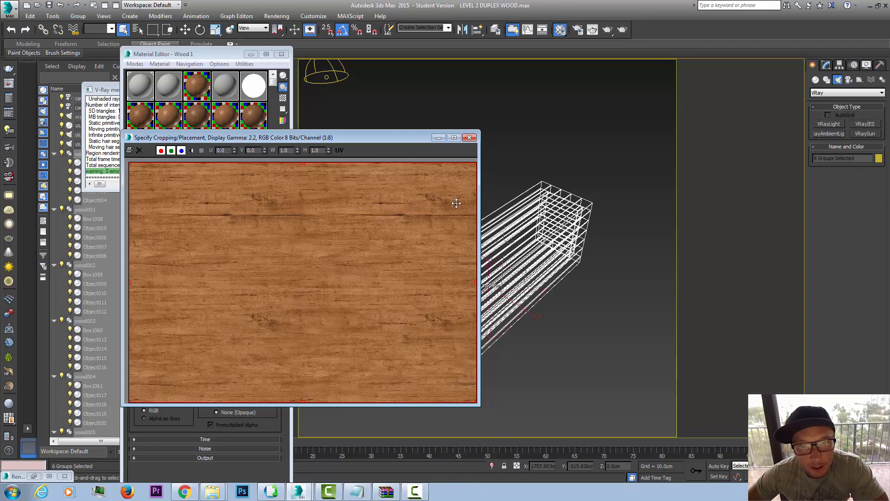
click(469, 138)
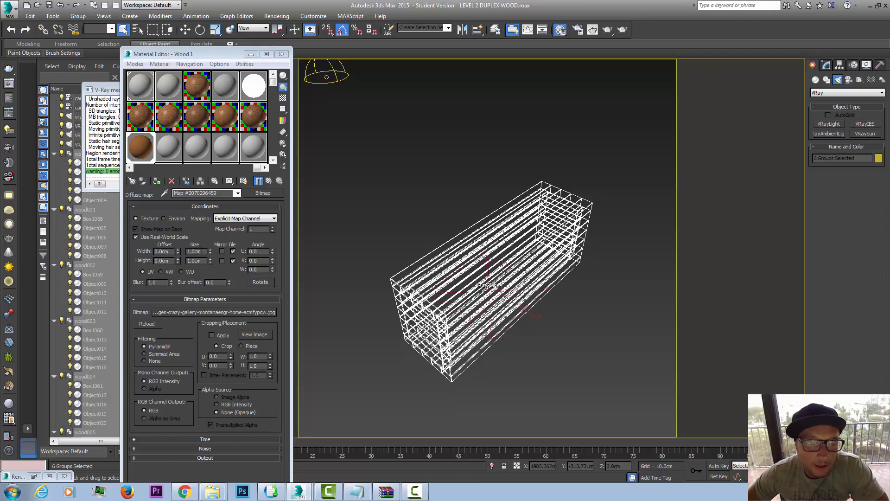
Step: Assign the Wood 1 material to the six selected wood groups and show its texture shaded in the viewport
click(367, 188)
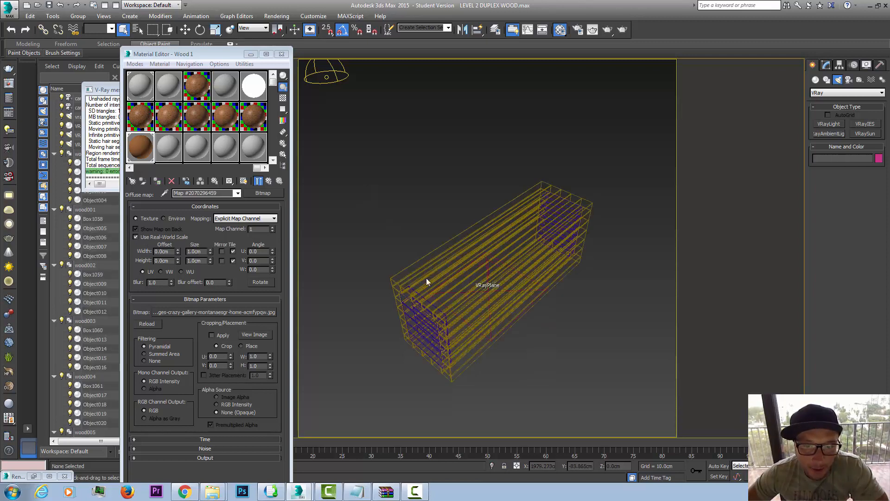
key(ctrl+z)
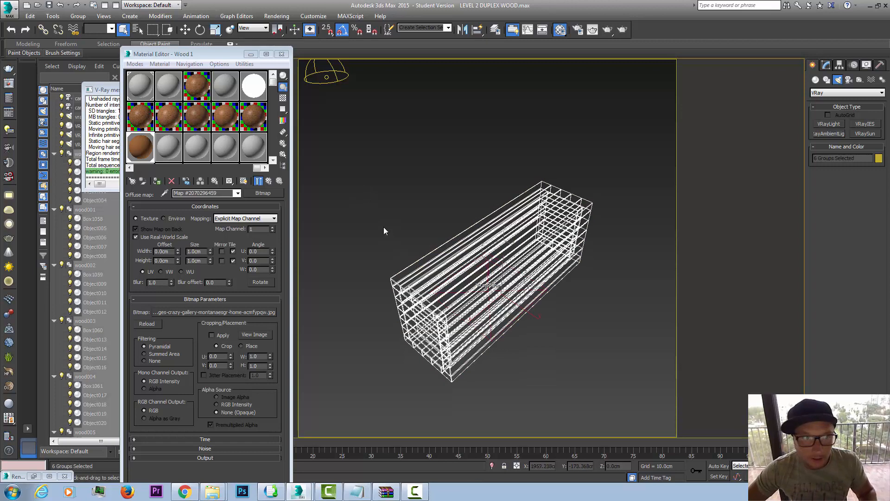
click(156, 181)
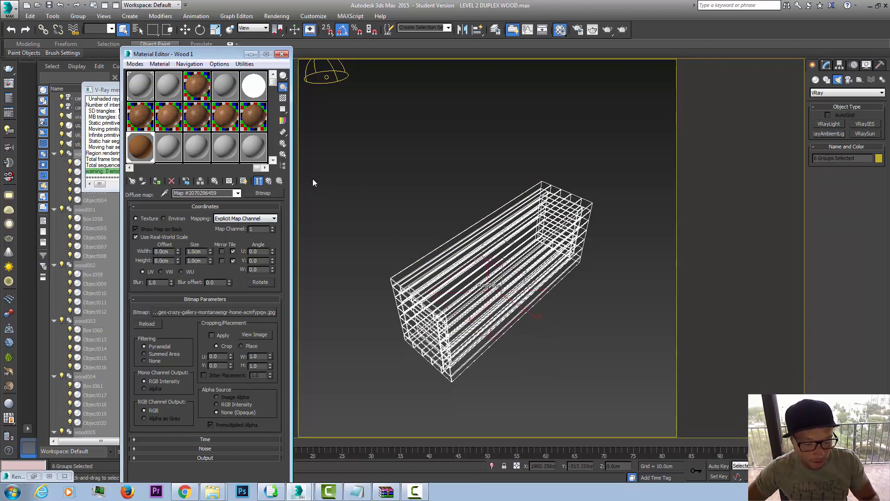
click(244, 182)
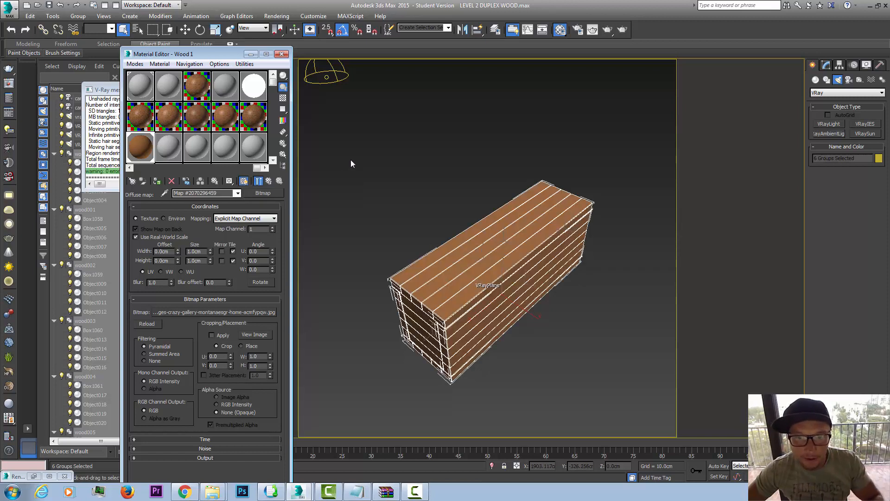
Step: Add a UVW Map modifier with Box mapping to the top plank group wood005
click(492, 334)
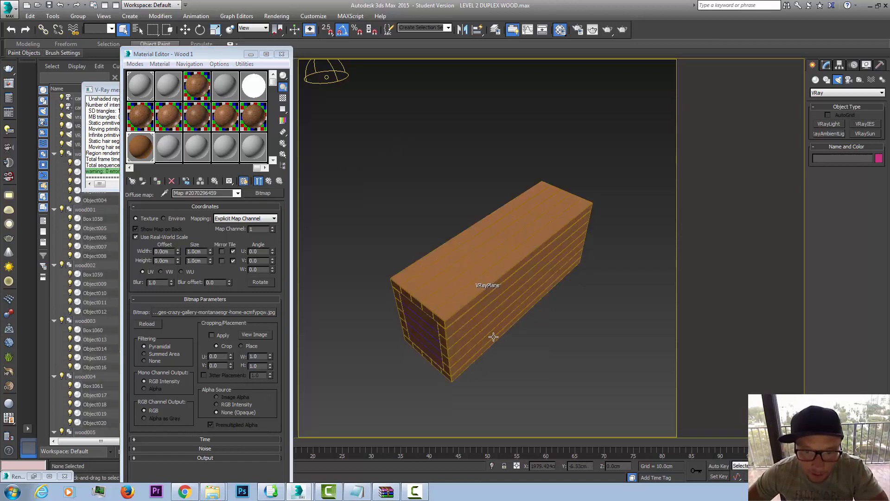
click(459, 334)
click(429, 330)
click(399, 308)
click(487, 289)
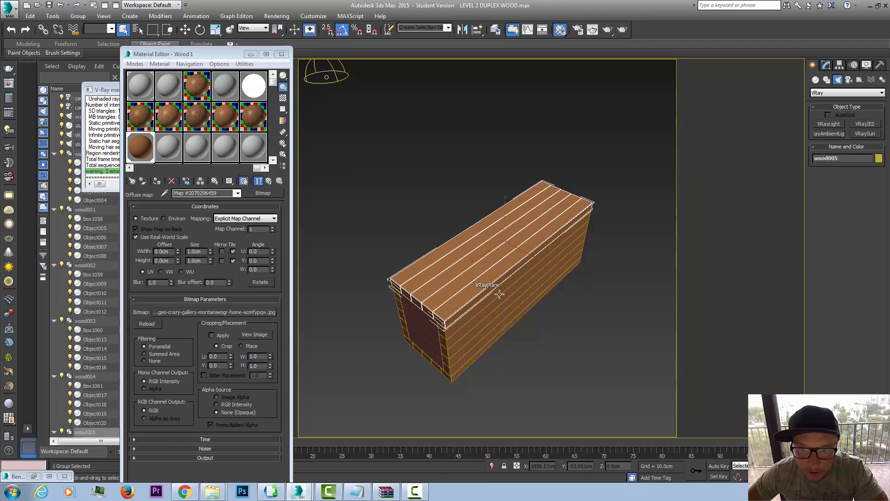
click(827, 66)
click(882, 91)
drag(882, 221, 881, 421)
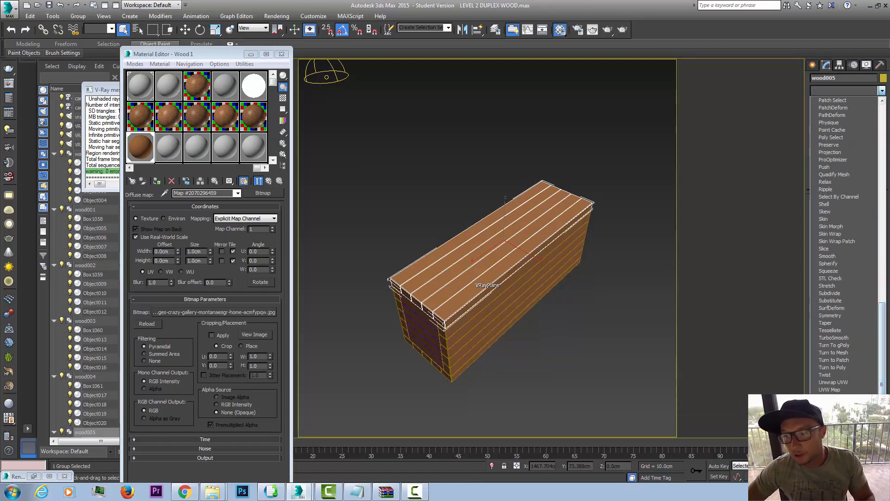
click(830, 390)
click(837, 251)
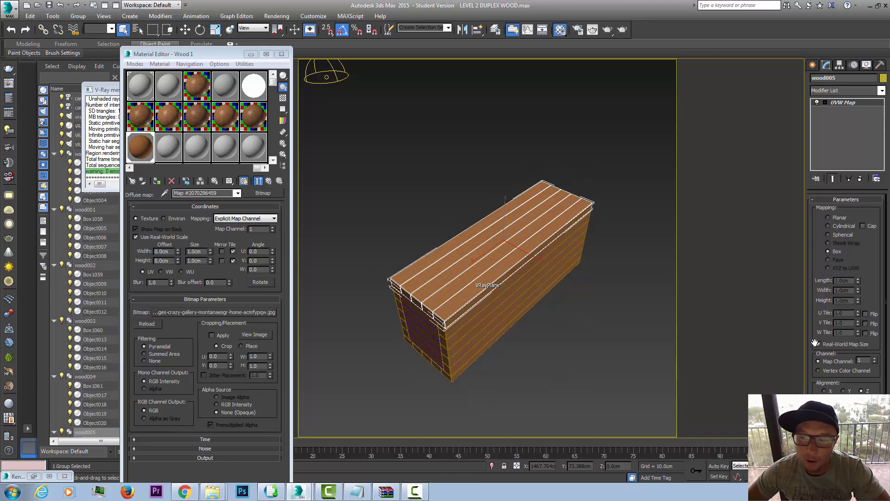
Step: Toggle the modifier's Real-World Map Size and the bitmap's Use Real-World Scale, leaving both options on
click(818, 343)
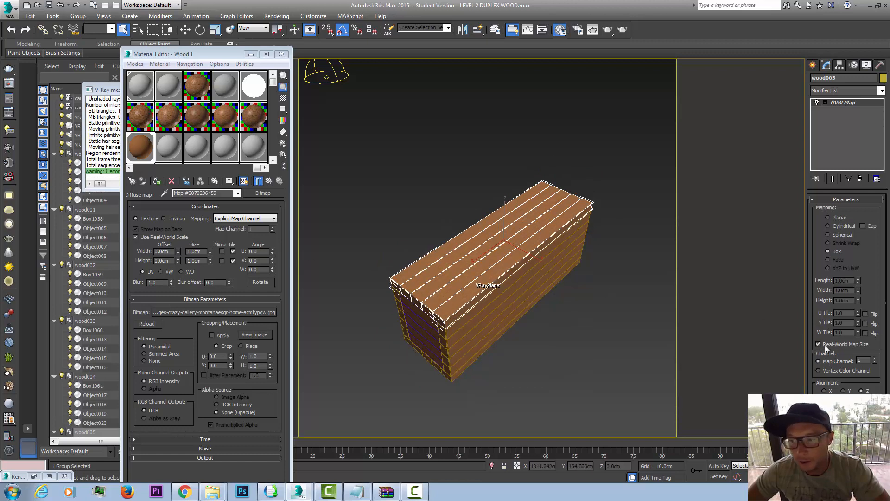
click(819, 344)
click(818, 344)
click(135, 236)
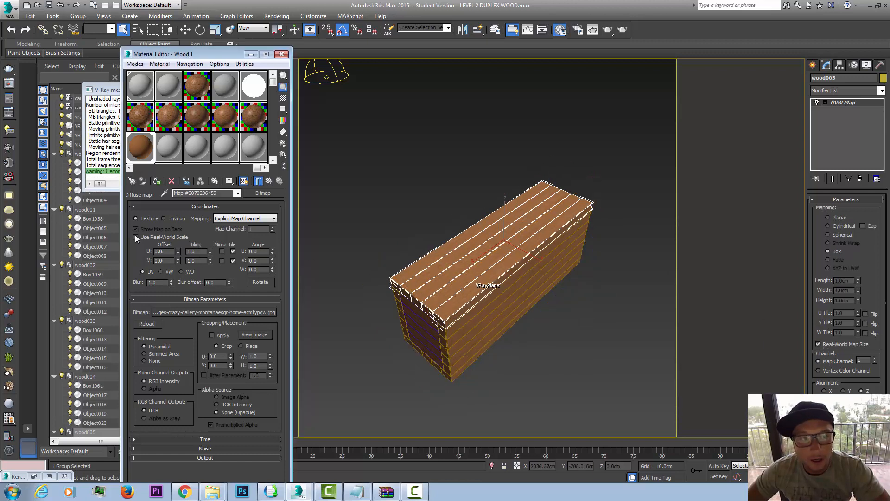
click(135, 236)
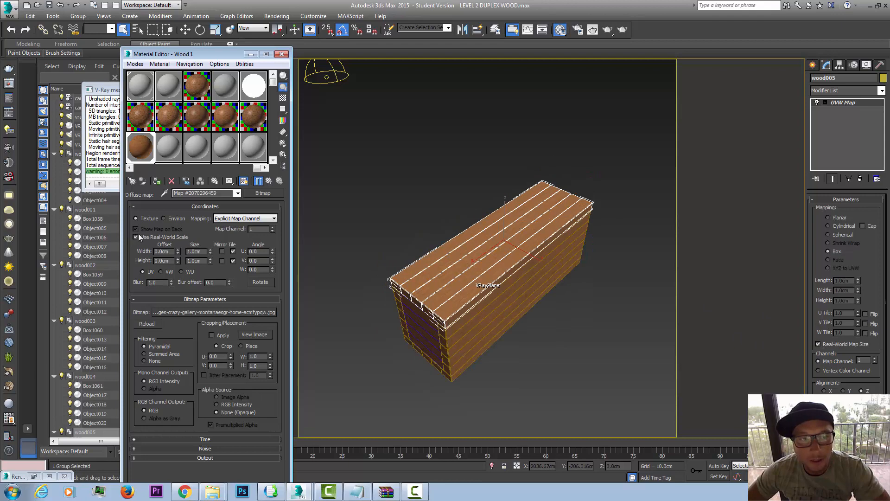
Step: Check the Use Real-World Texture Coordinates option in the general preferences and accept the settings with it enabled
click(314, 16)
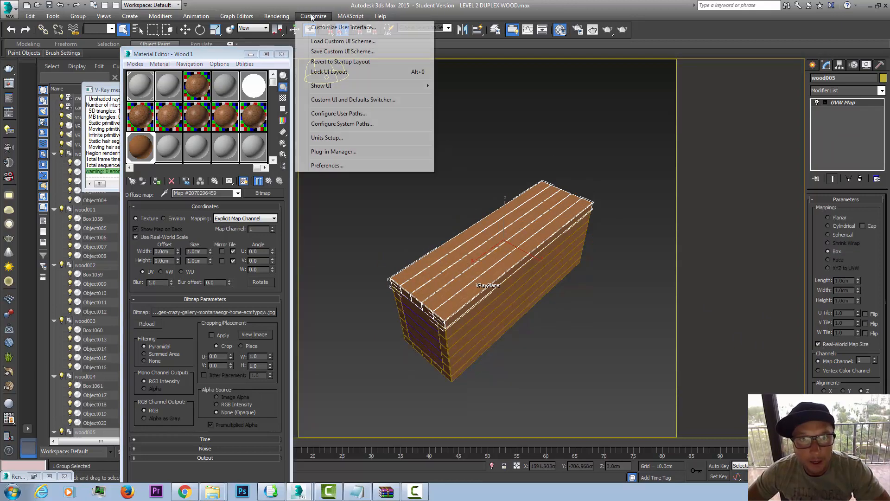
click(327, 166)
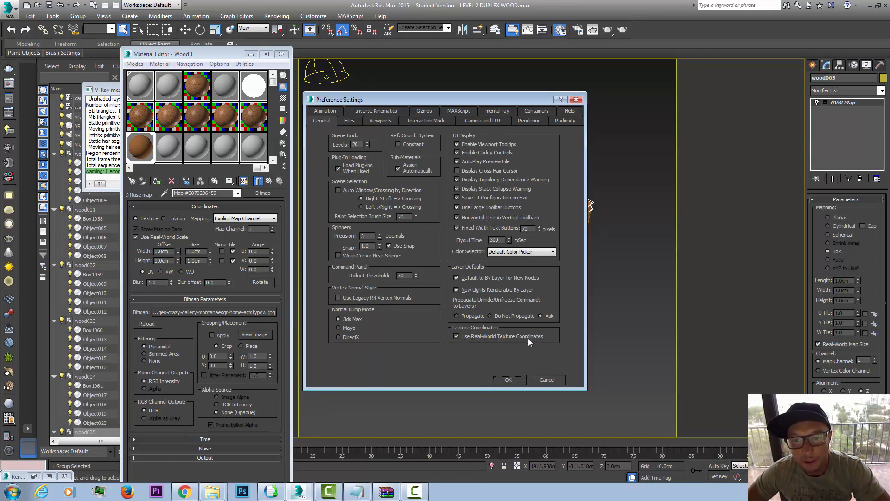
click(463, 335)
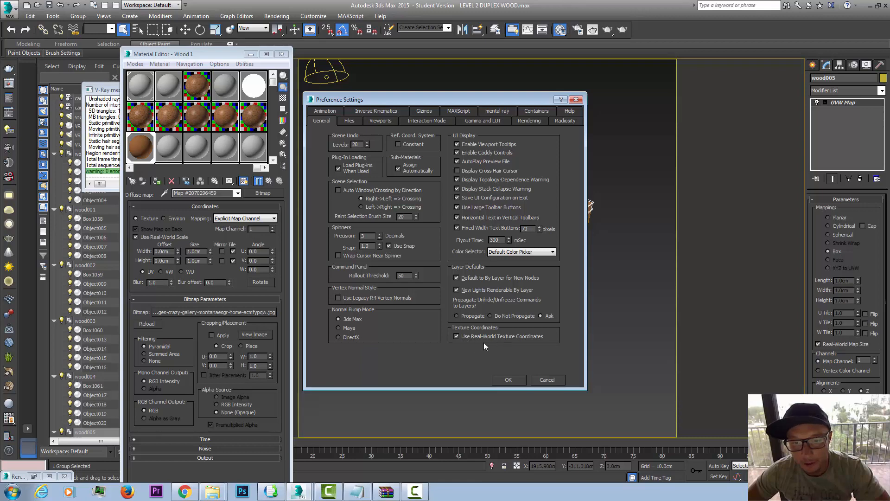
click(510, 378)
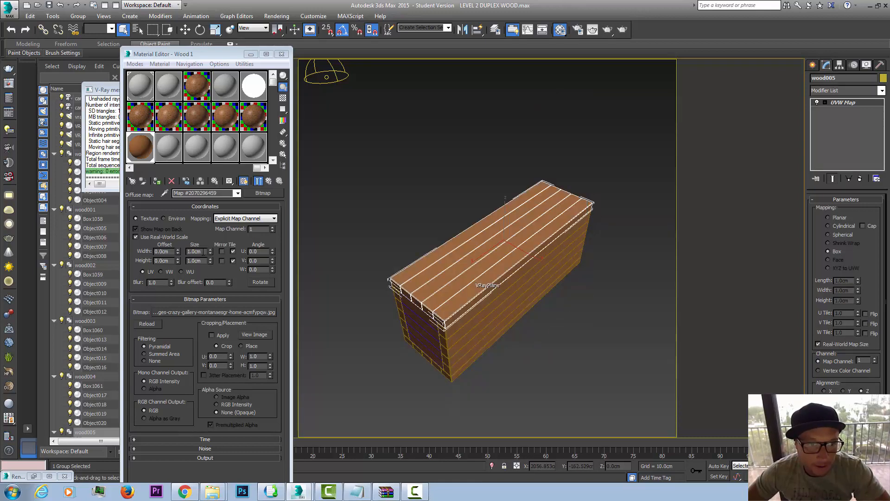
Step: View the wood bitmap to judge its scale, and set its real-world size to 300 cm wide and 100 cm high
double_click(195, 252)
click(257, 335)
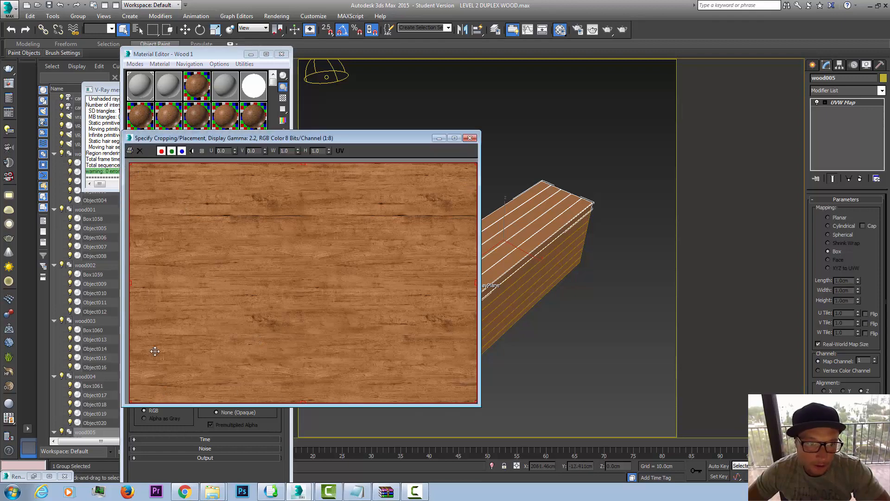
click(470, 138)
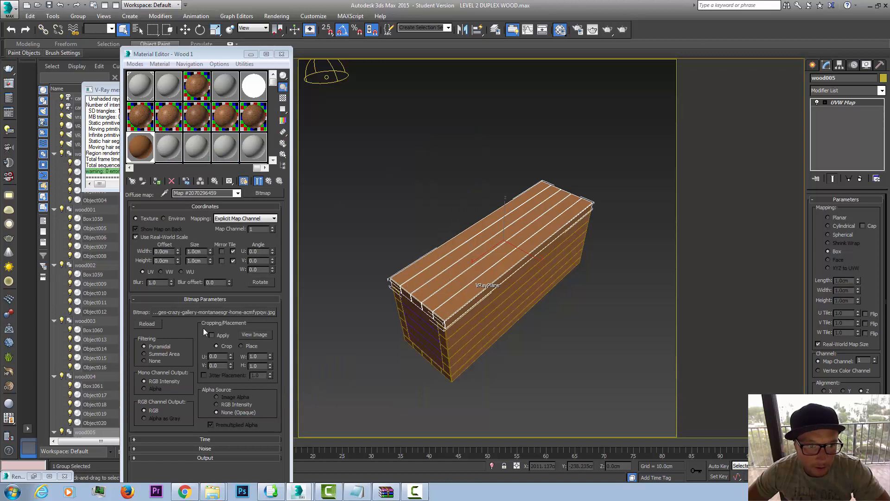
double_click(194, 252)
text(300)
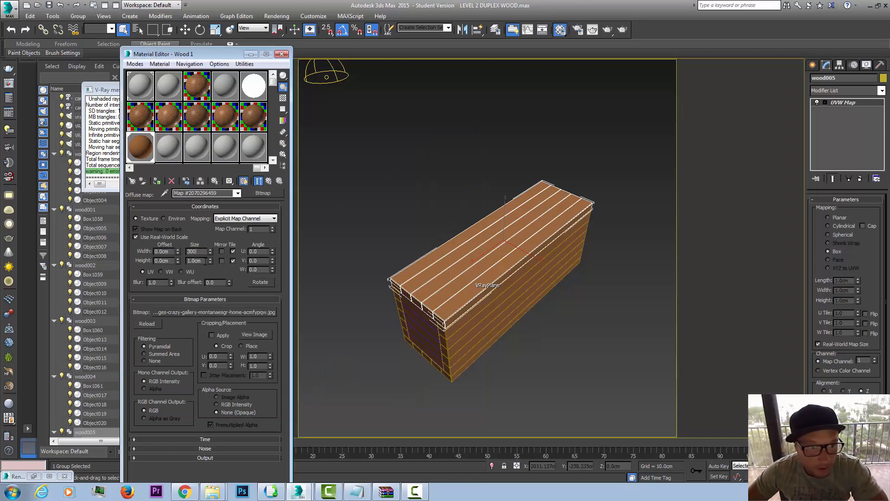
double_click(202, 261)
text(100)
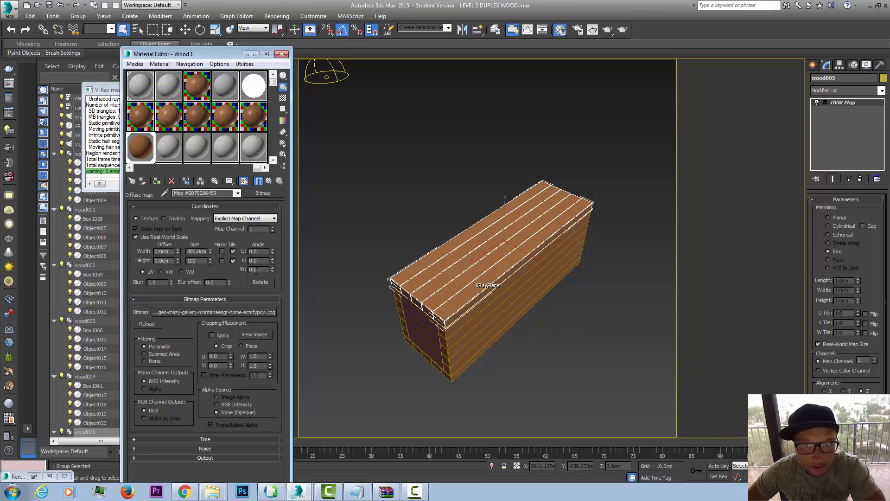
key(Return)
Step: Inspect the wood texture's scale and grain direction on the top, end and side planks of the block
click(370, 176)
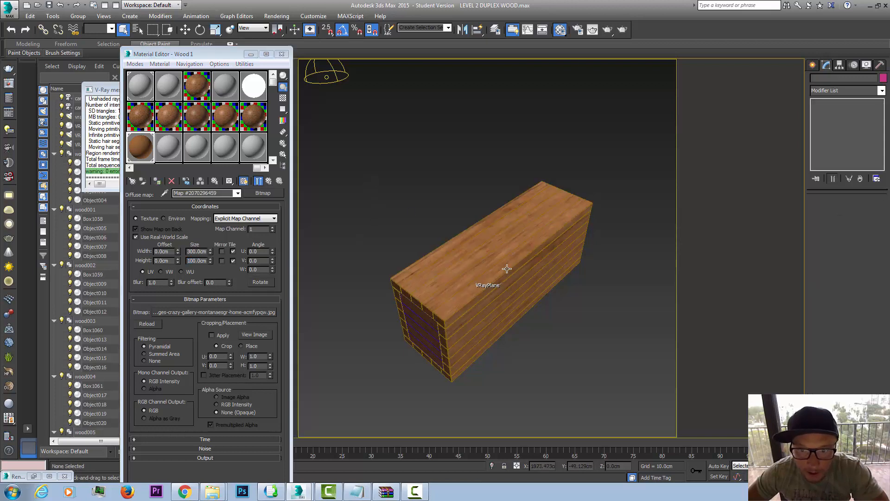
click(464, 302)
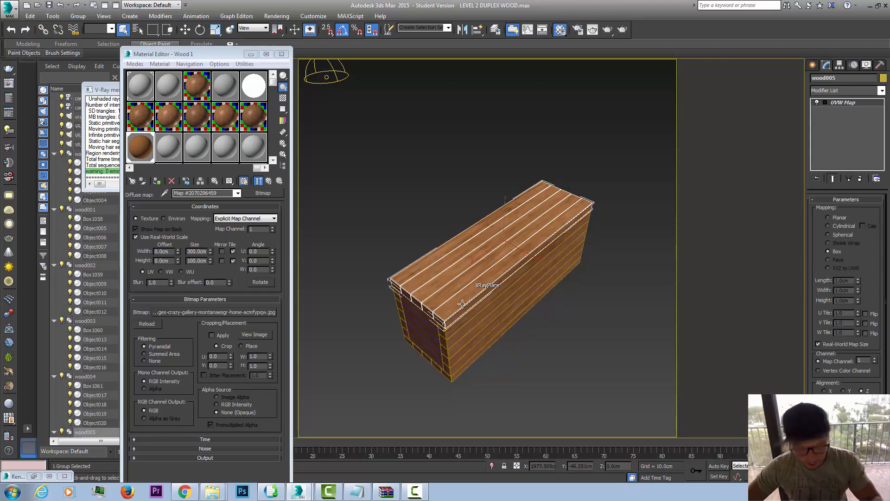
scroll(462, 301, up, 6)
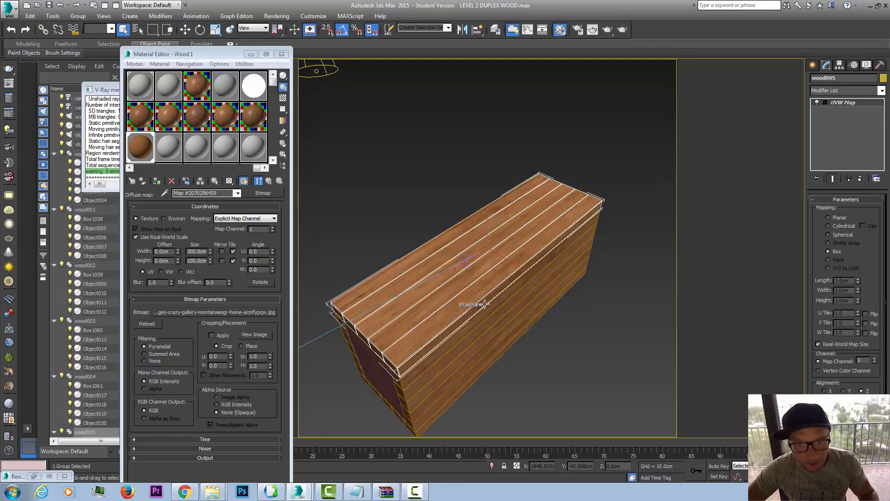
alt+middle_drag(439, 290, 460, 221)
alt+middle_drag(469, 255, 503, 276)
scroll(602, 261, down, 3)
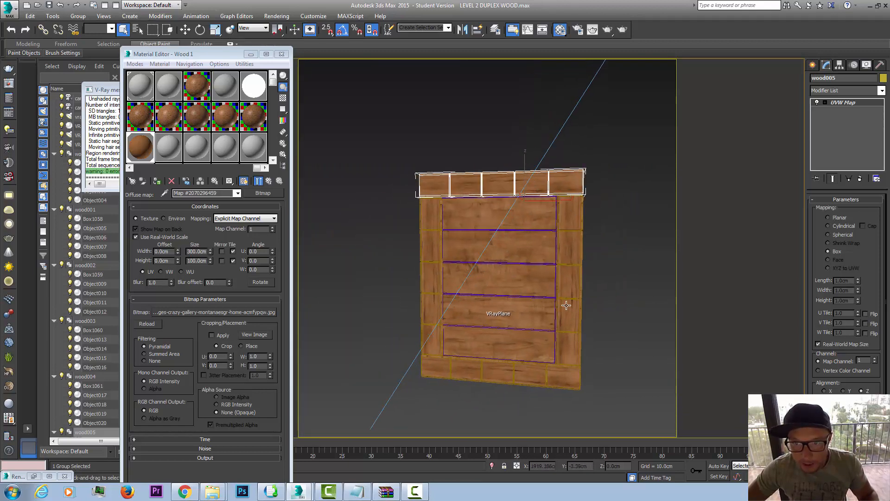
alt+middle_drag(566, 305, 473, 304)
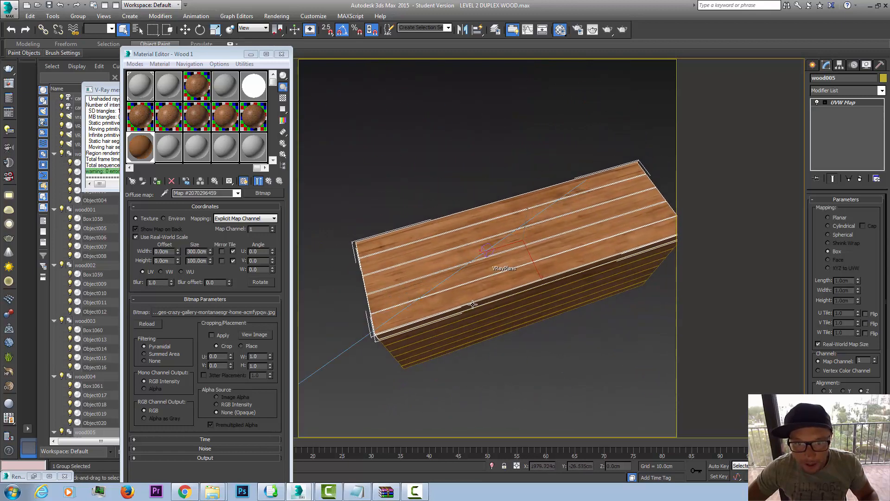
scroll(472, 304, up, 2)
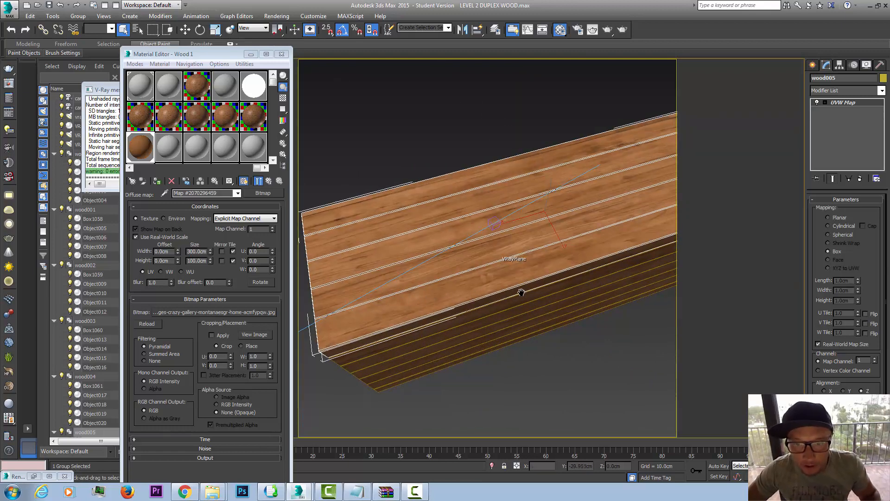
scroll(522, 292, down, 2)
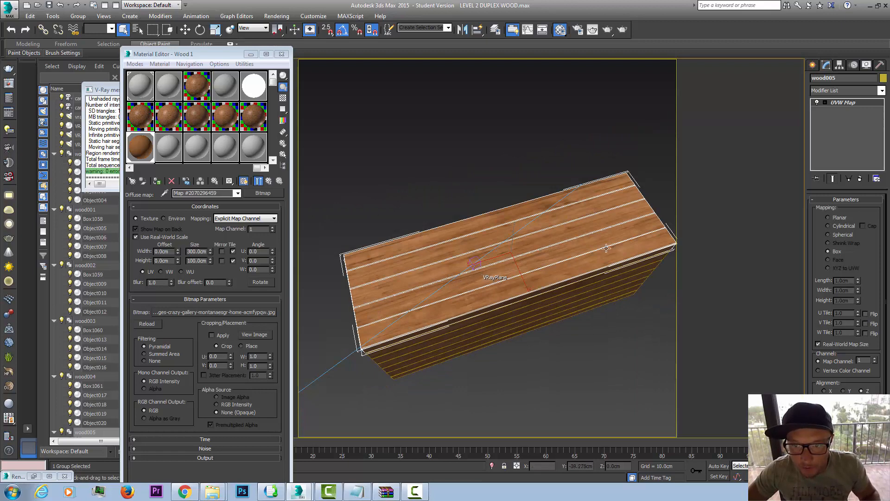
alt+middle_drag(545, 269, 511, 263)
scroll(500, 324, up, 6)
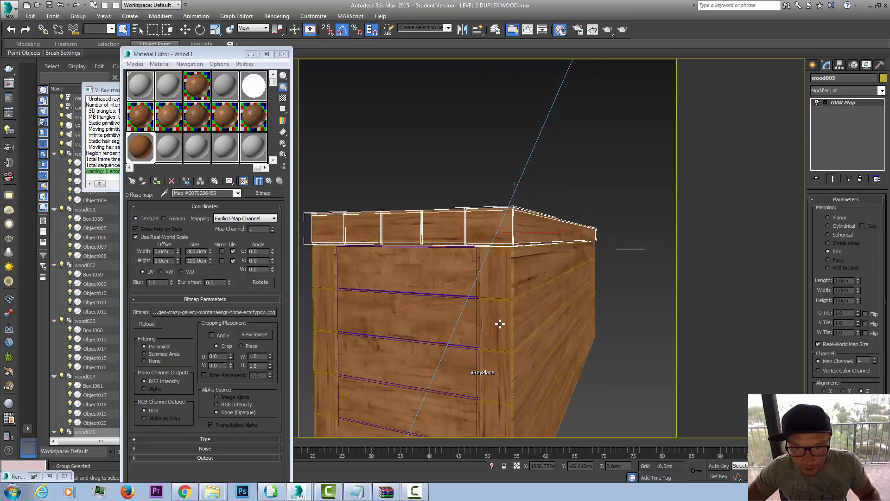
middle_drag(511, 319, 543, 323)
scroll(543, 323, down, 5)
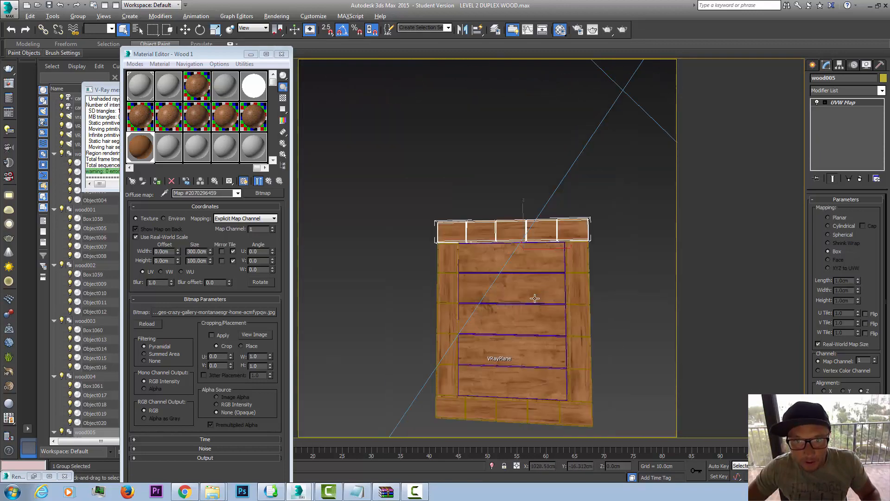
alt+middle_drag(559, 288, 519, 321)
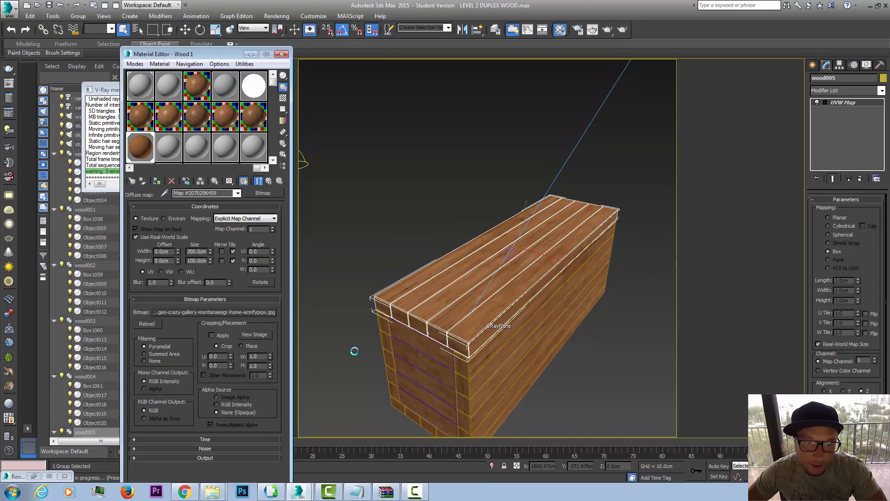
Step: Replace the diffuse bitmap with a Color Correction map, keep the bitmap as its sub-map, and show it shaded in the viewport
click(263, 193)
double_click(387, 191)
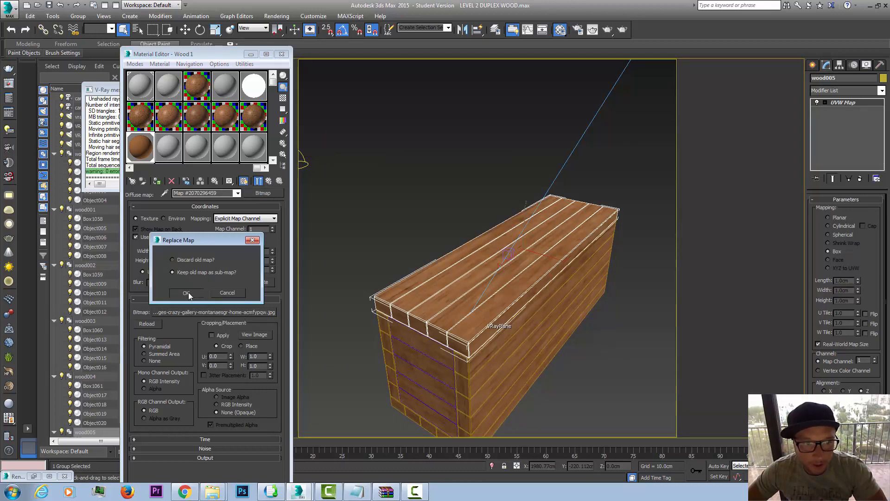
click(187, 293)
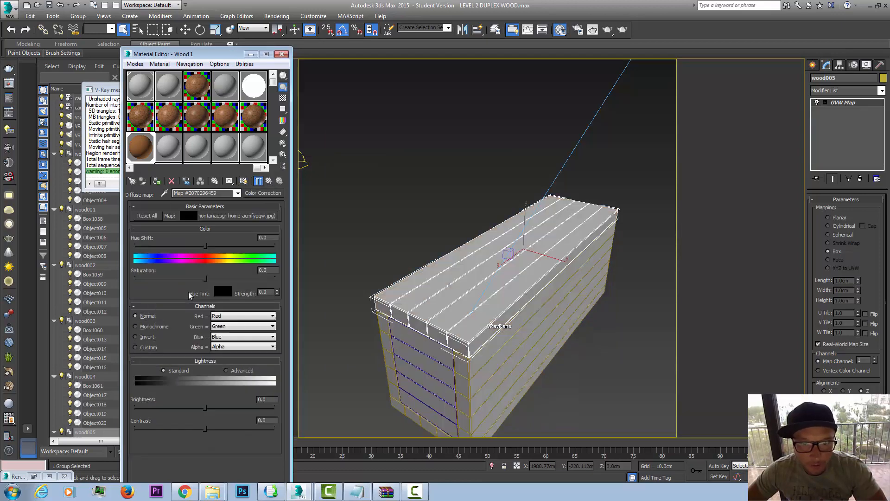
click(244, 181)
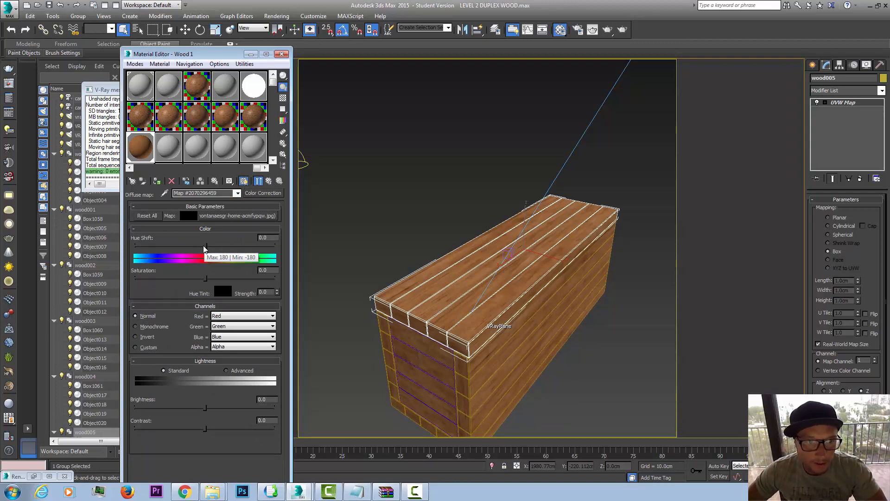
Step: Set the Color Correction hue shift to -0.598 and switch its lightness controls to Advanced
mouse_move(206, 248)
mouse_down()
mouse_move(197, 246)
mouse_move(205, 246)
mouse_up()
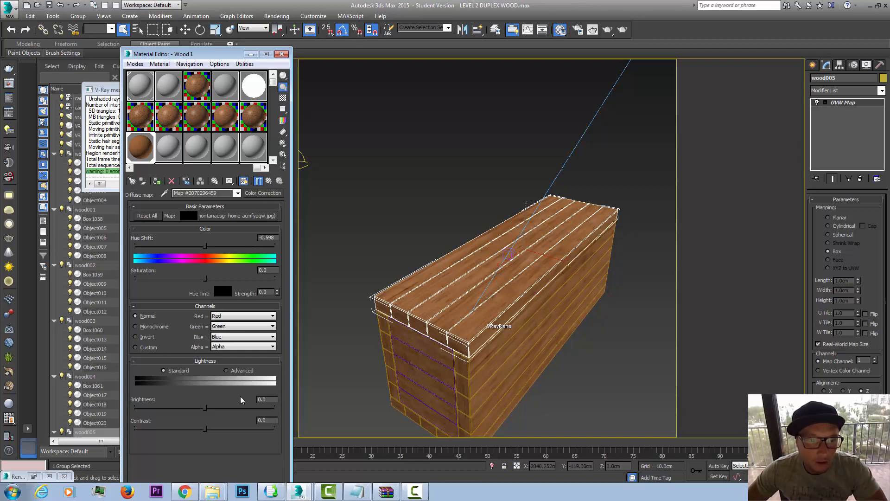
click(227, 370)
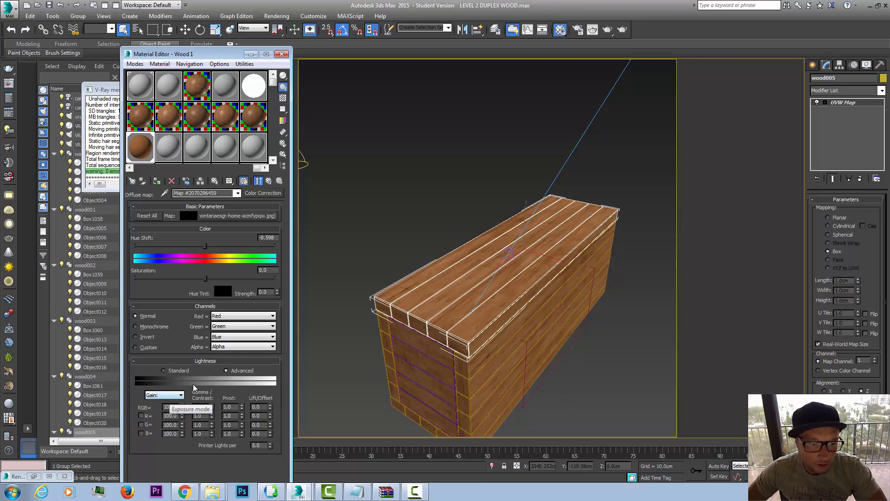
click(180, 374)
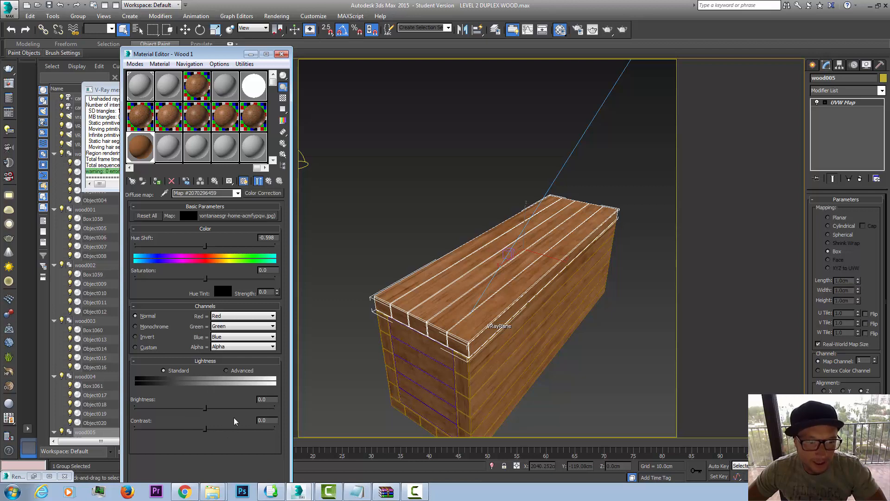
click(231, 372)
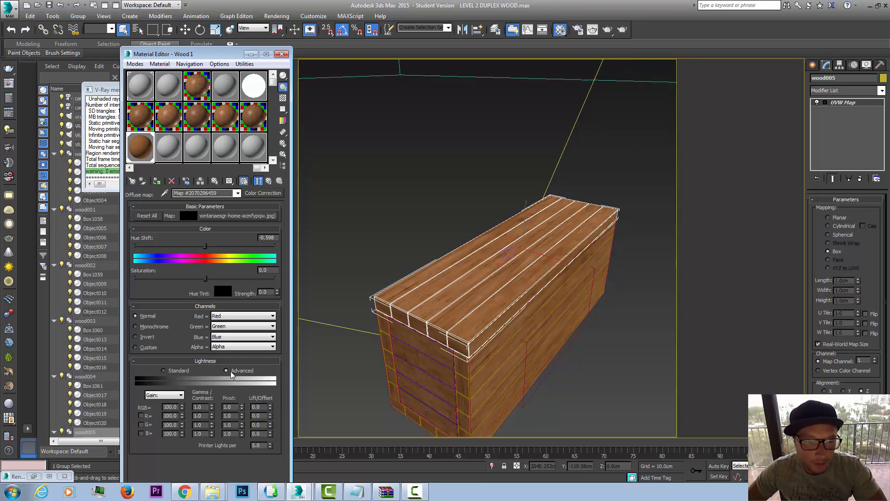
click(171, 406)
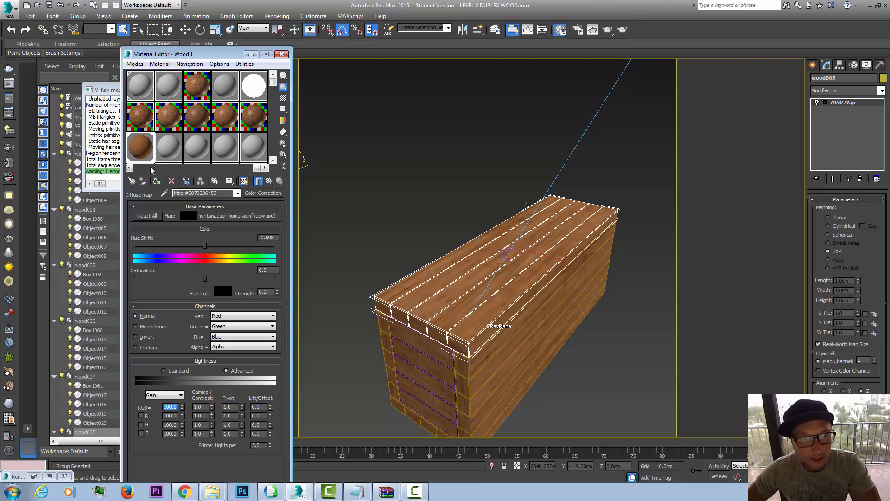
Step: Open the wood bitmap inside the Color Correction map and set its blur to 0.03
click(259, 218)
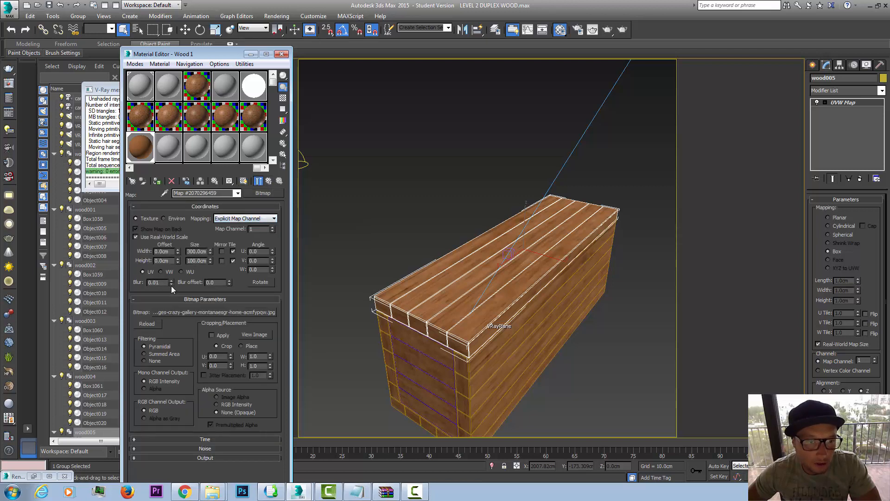
drag(169, 315, 169, 322)
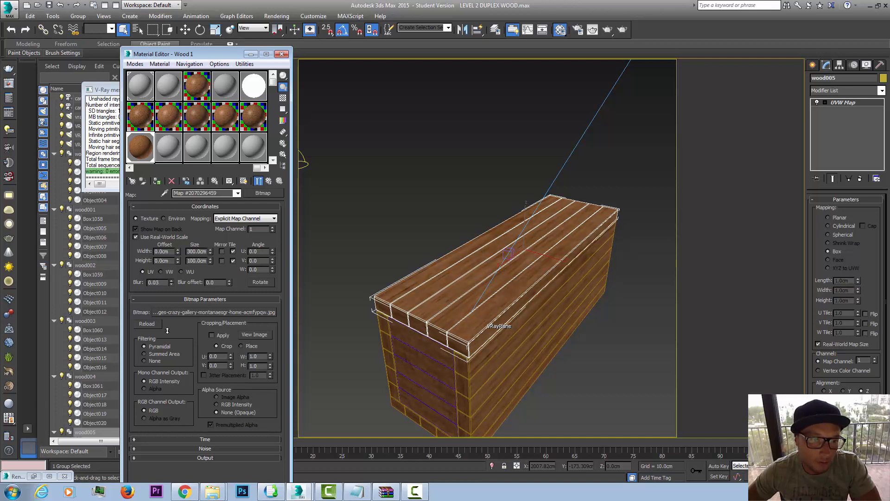
Step: Return to the Wood 1 material and place an independent copy of the diffuse Color Correction map in its reflection slot
click(275, 180)
click(274, 181)
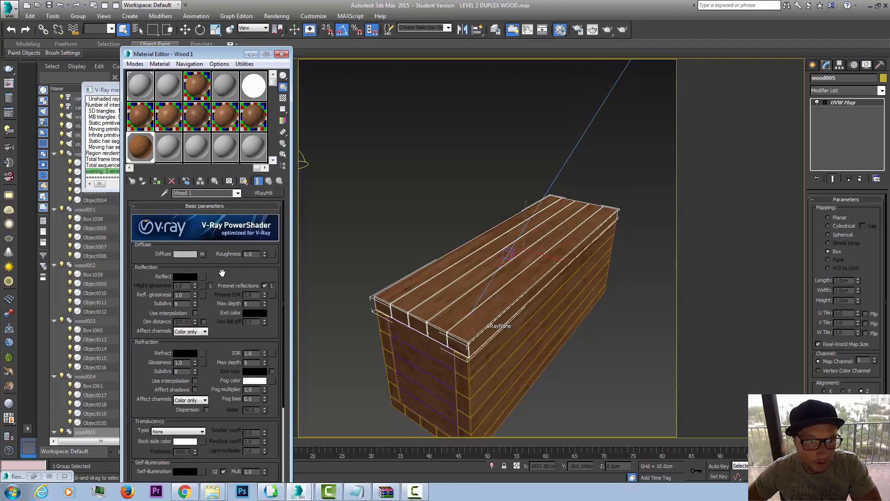
drag(204, 277, 203, 277)
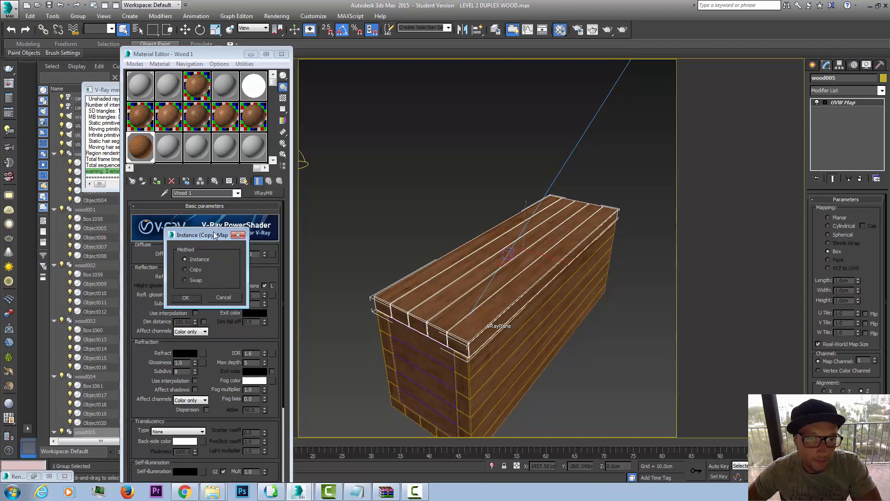
drag(214, 235, 328, 189)
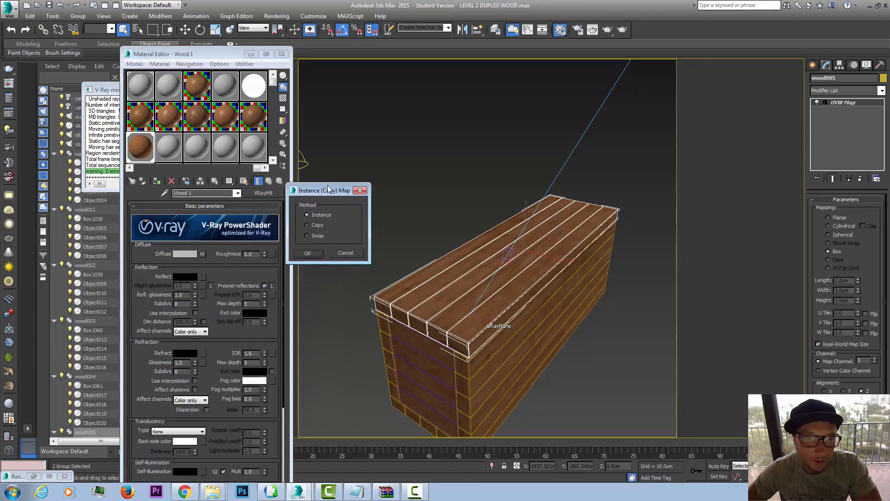
click(321, 224)
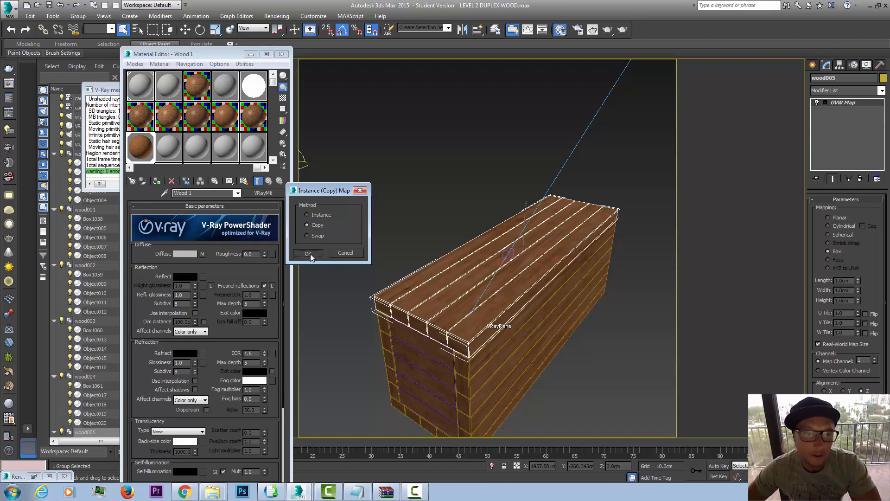
click(311, 254)
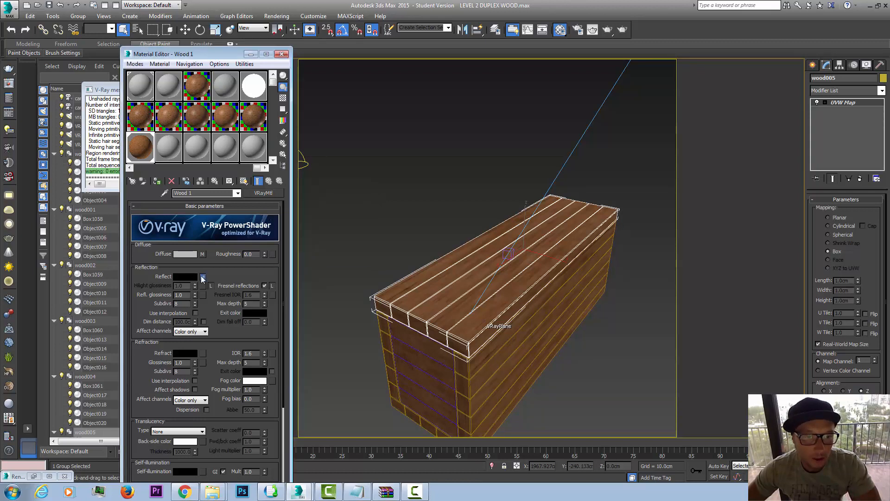
Step: Desaturate the reflection's Color Correction map by setting its saturation to -100, and return to the material
click(204, 277)
drag(207, 280, 133, 279)
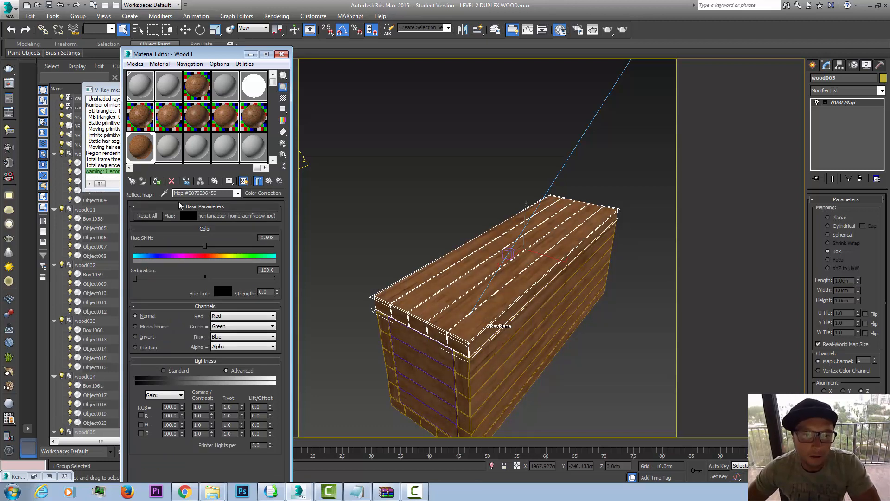
click(269, 182)
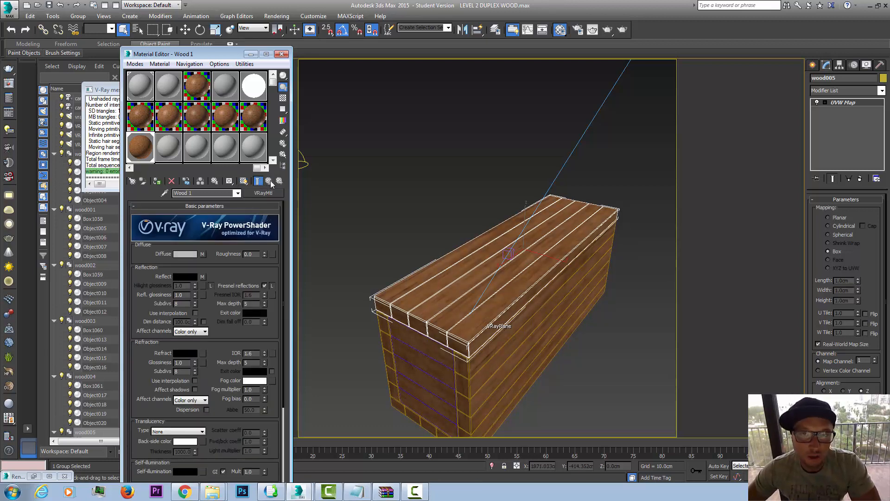
Step: Show the patterned sample background, set reflection glossiness to 0.85, and unlock highlight glossiness and set it to 0.75
scroll(218, 311, down, 1)
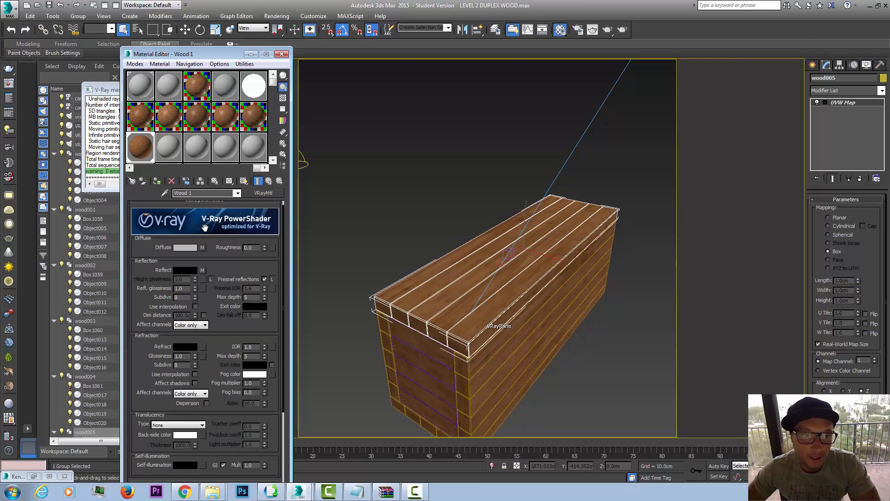
click(283, 98)
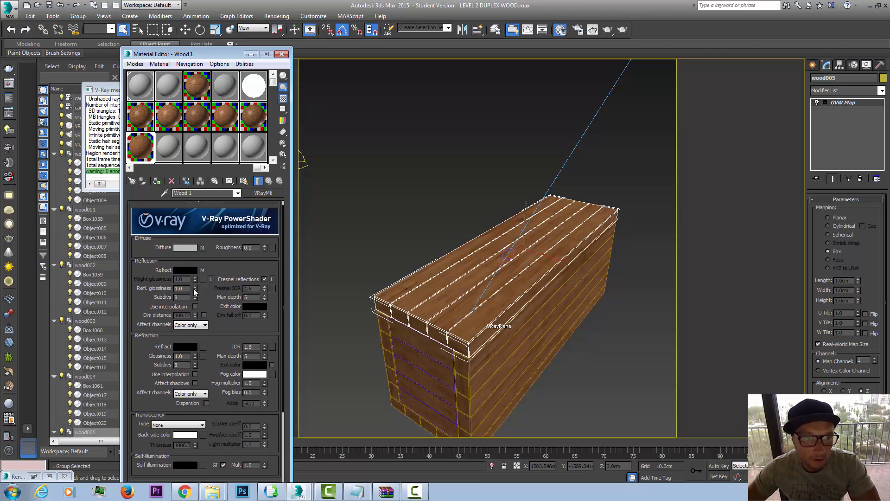
drag(194, 289, 194, 296)
click(210, 279)
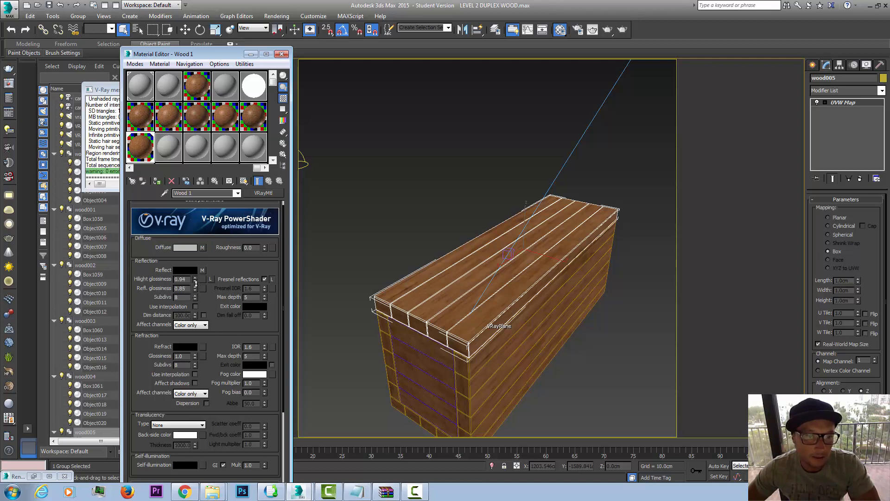
drag(196, 283, 195, 287)
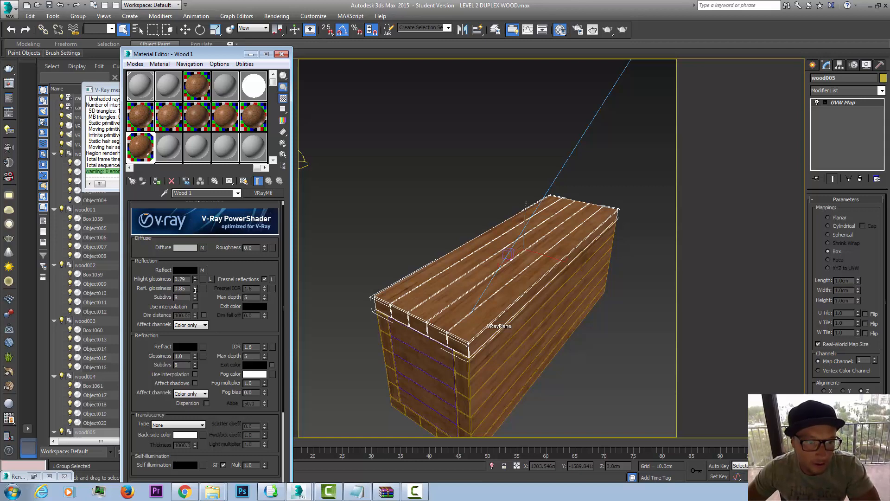
drag(194, 290, 193, 294)
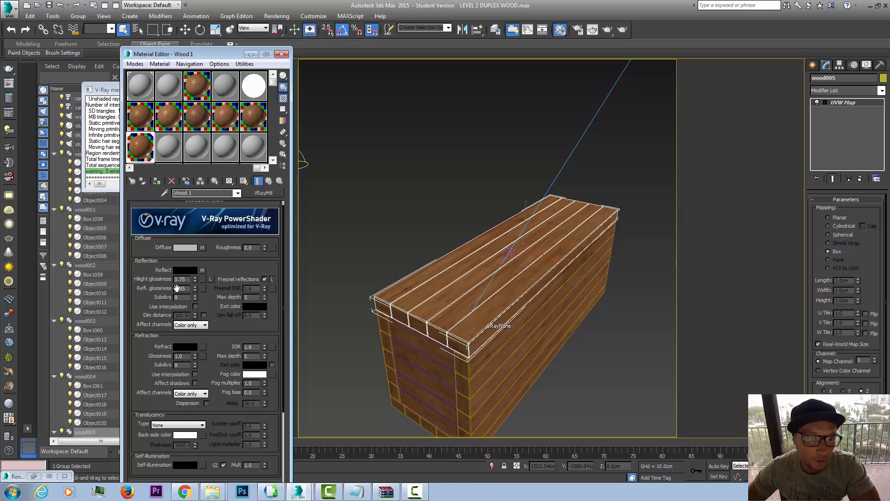
Step: Set the refraction subdivisions of the wood material to 2
scroll(213, 354, down, 3)
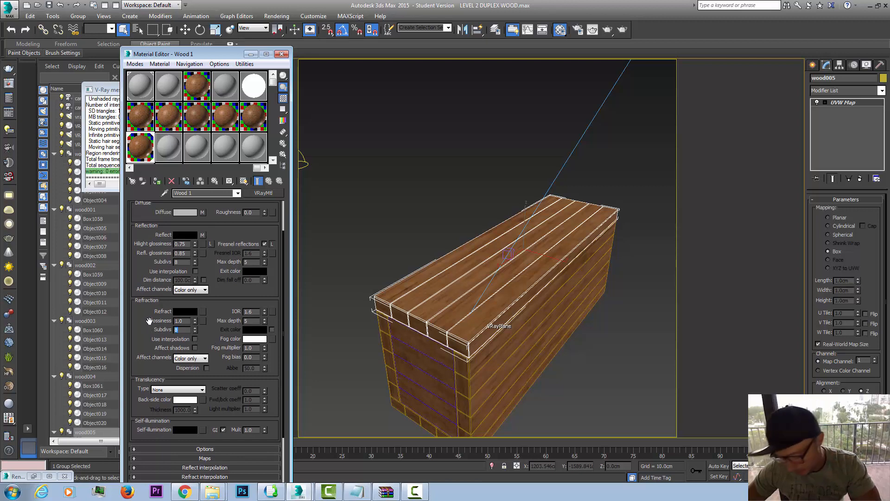
text(2)
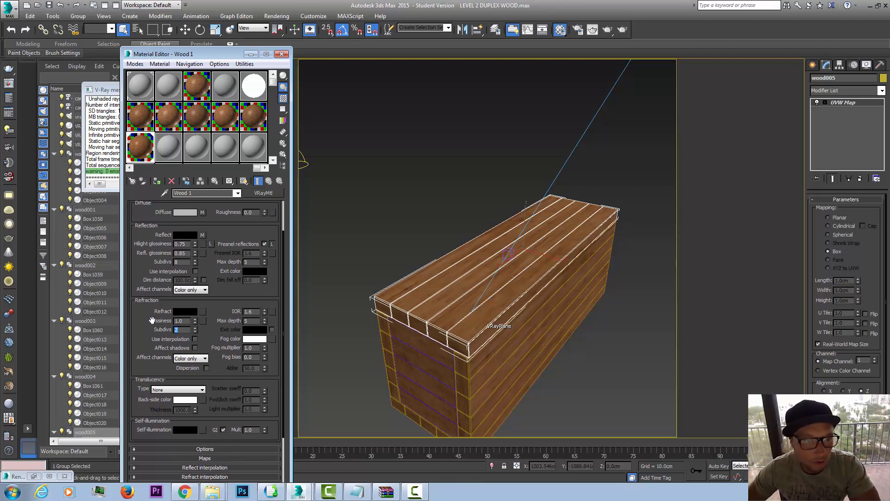
scroll(209, 263, up, 3)
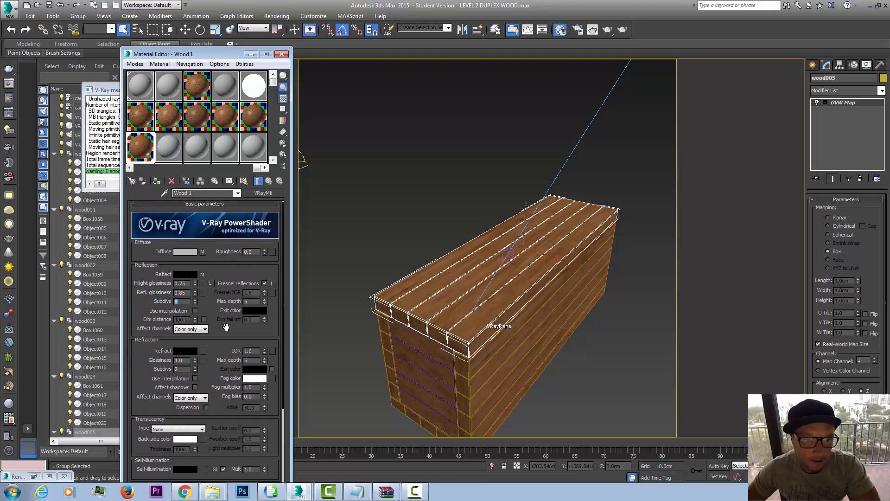
drag(226, 327, 310, 372)
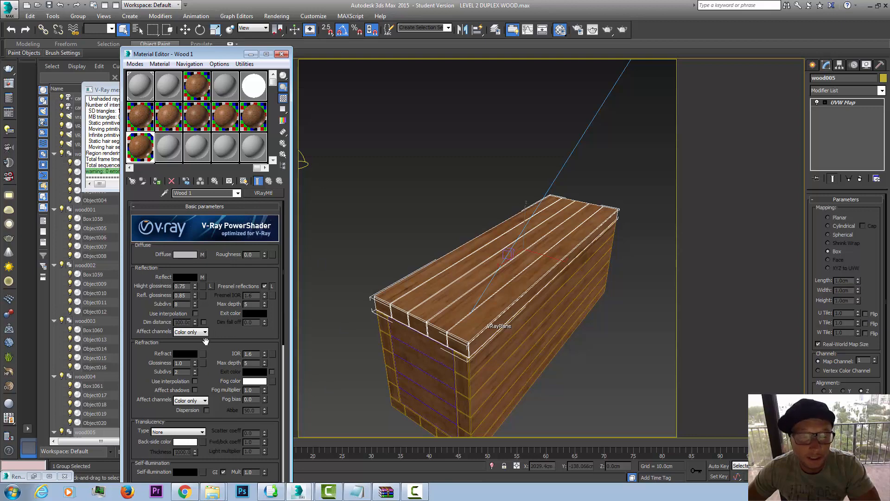
Step: Copy the desaturated reflection Color Correction map into the material's bump slot as an independent copy
scroll(211, 391, down, 5)
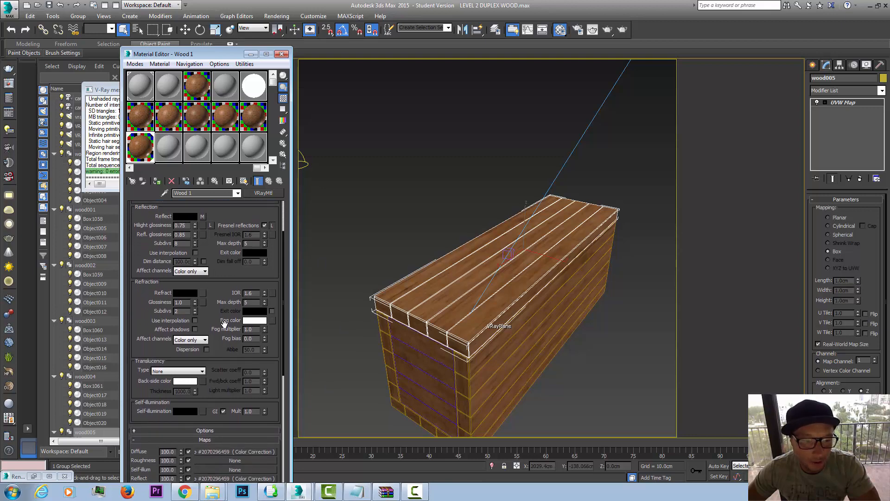
scroll(227, 365, down, 2)
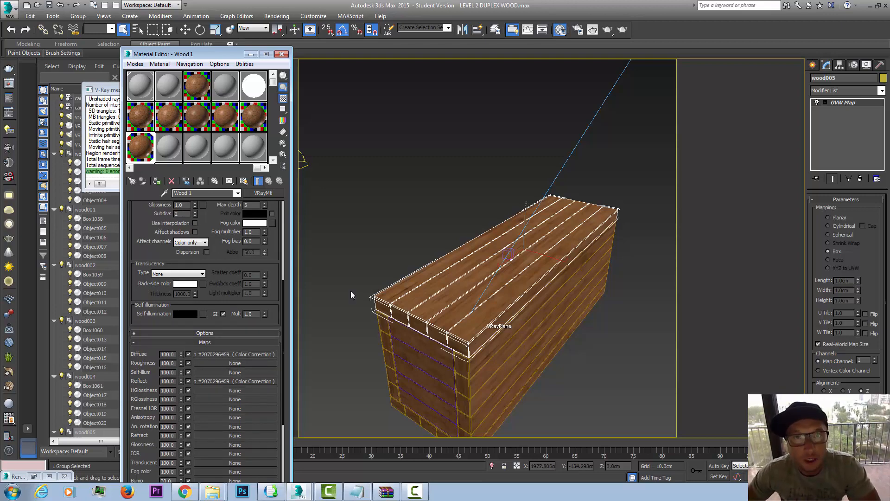
drag(270, 297, 275, 211)
scroll(227, 385, down, 2)
scroll(225, 381, up, 4)
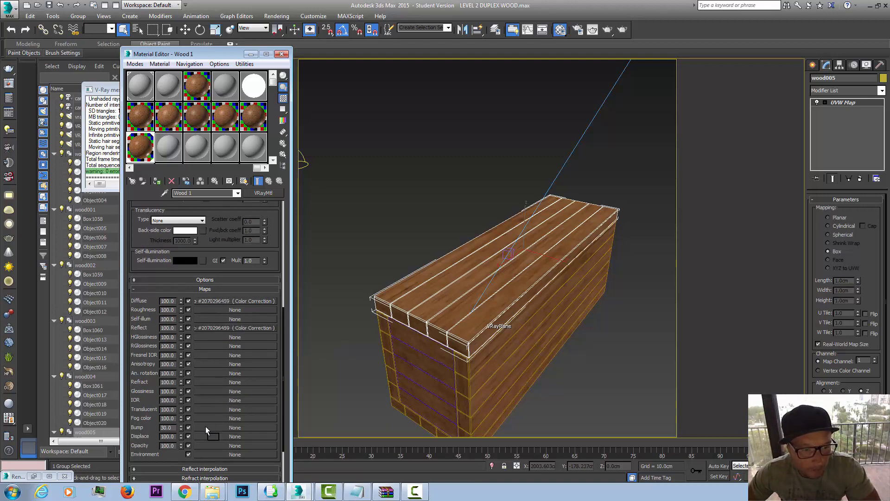
drag(205, 427, 205, 427)
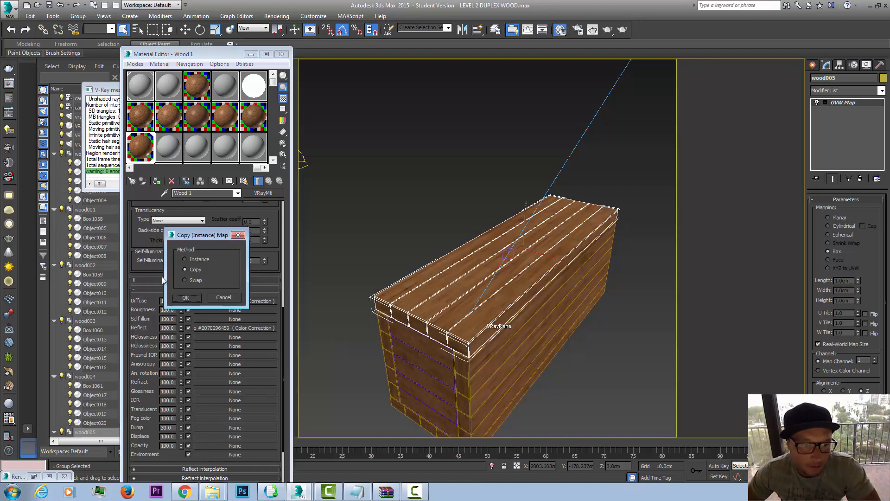
click(186, 297)
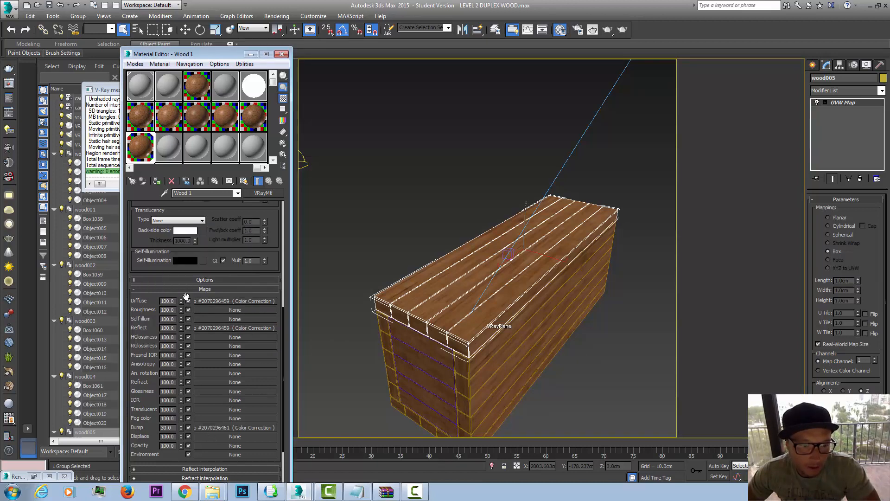
Step: Set the blur of the bitmap inside the bump's Color Correction map to 0.5, comparing blur values in an enlarged sample preview
click(249, 427)
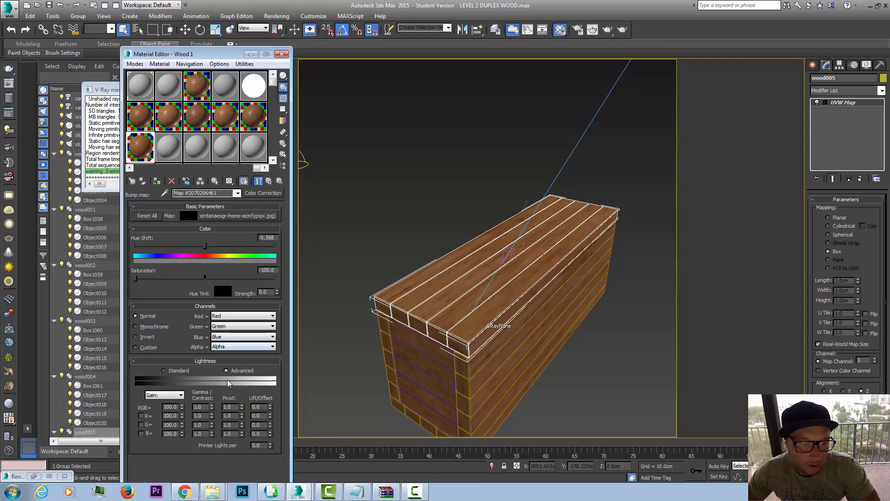
click(239, 217)
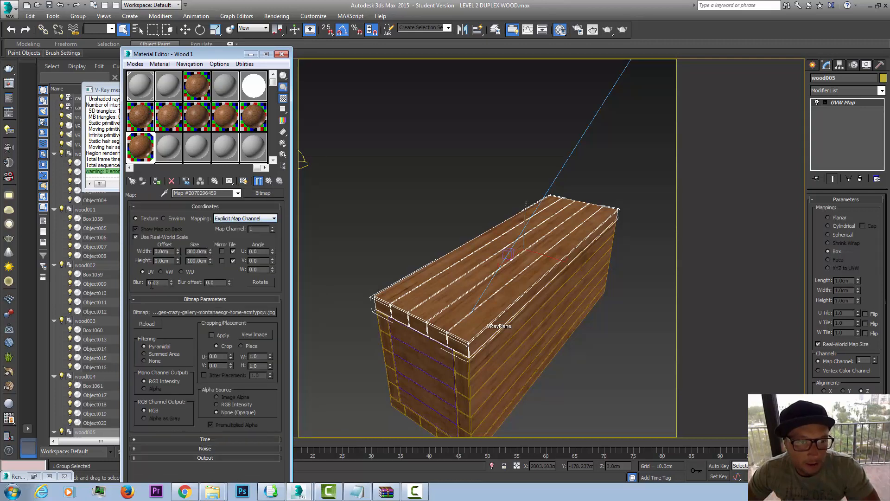
drag(160, 282, 171, 268)
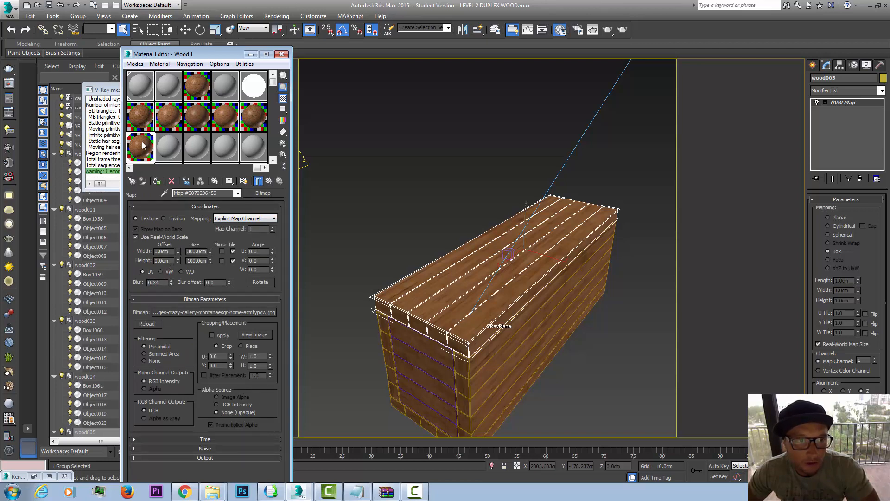
double_click(140, 147)
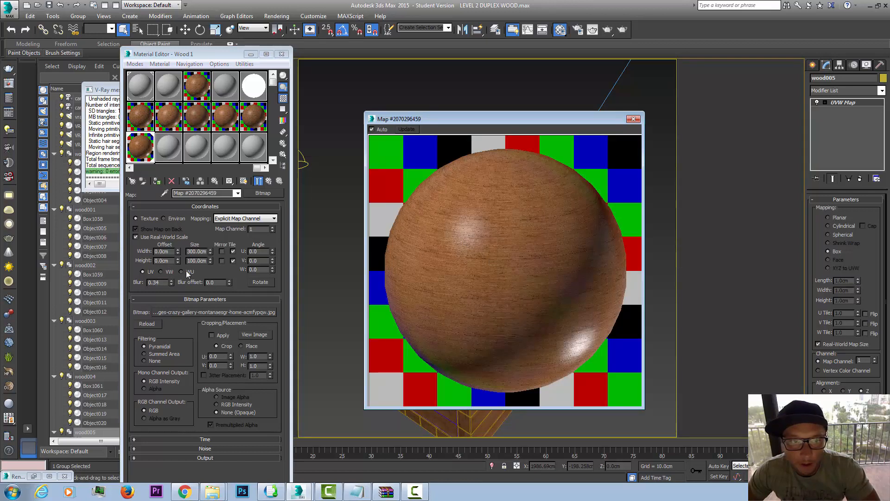
drag(172, 283, 175, 345)
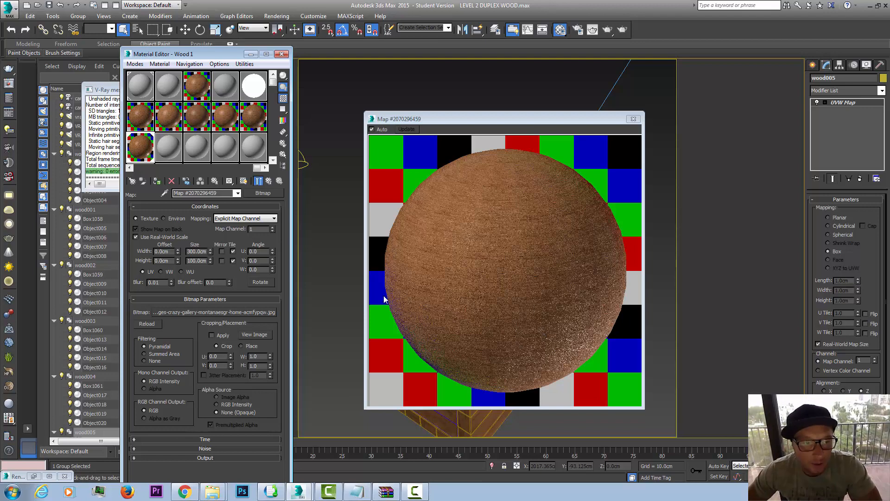
drag(172, 281, 170, 282)
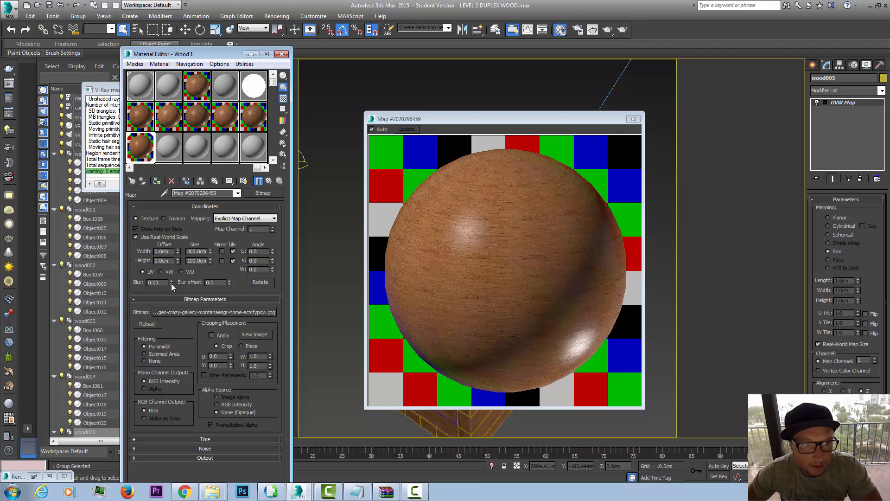
drag(172, 282, 180, 284)
text(5)
key(Return)
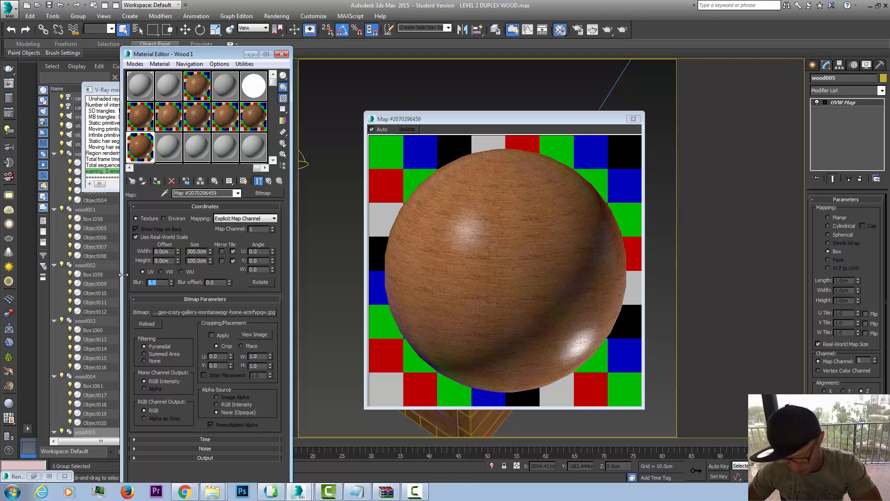
text(0.5)
key(Return)
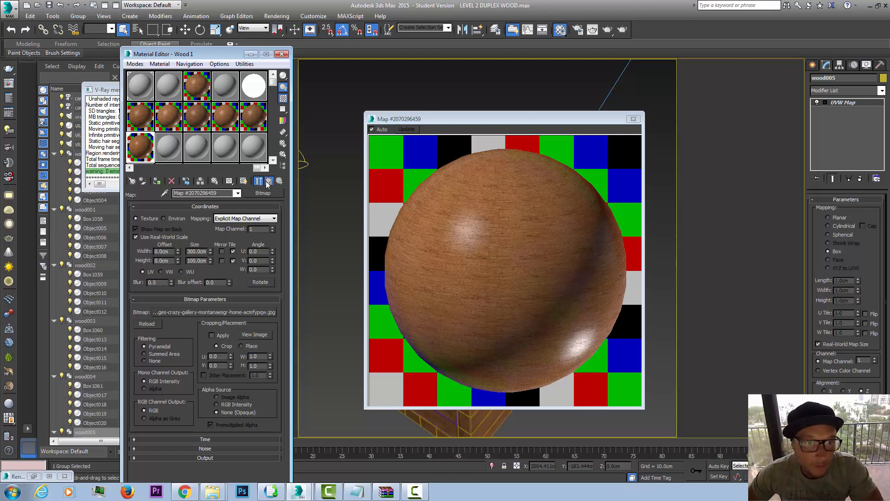
Step: Set the Wood 1 material's bump amount to 12 and close the enlarged sample preview
click(259, 181)
click(259, 181)
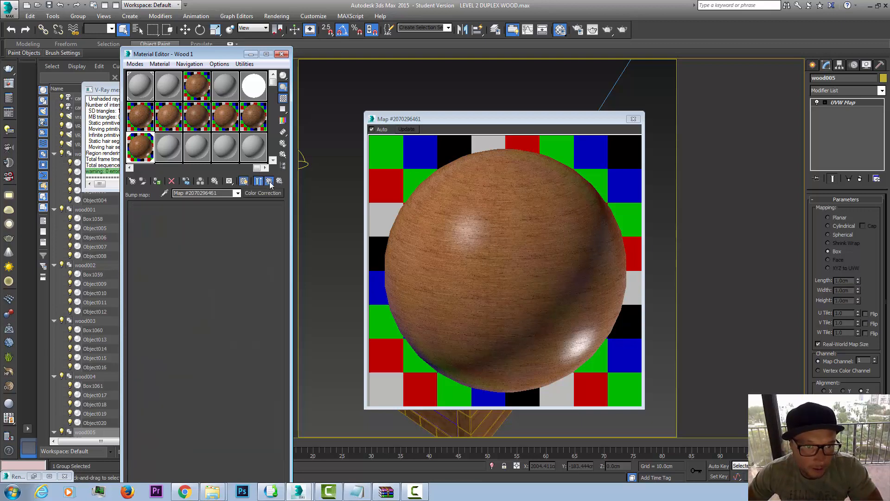
drag(215, 248, 233, 219)
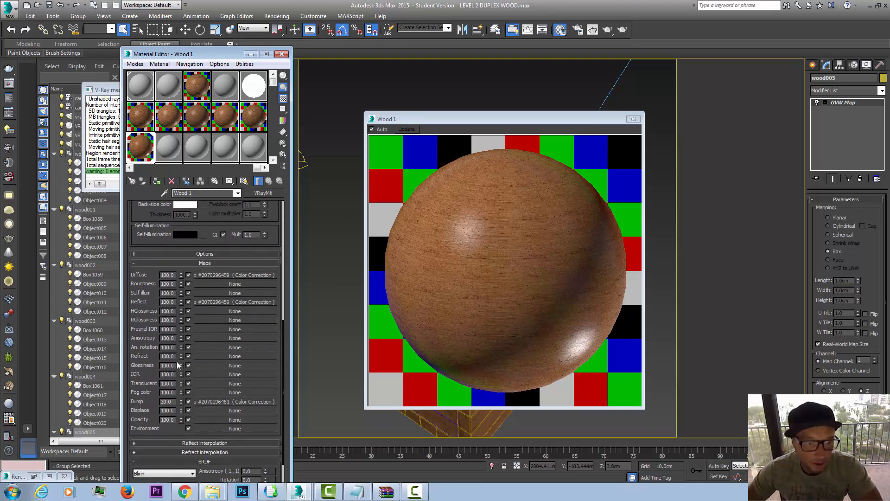
drag(181, 401, 180, 407)
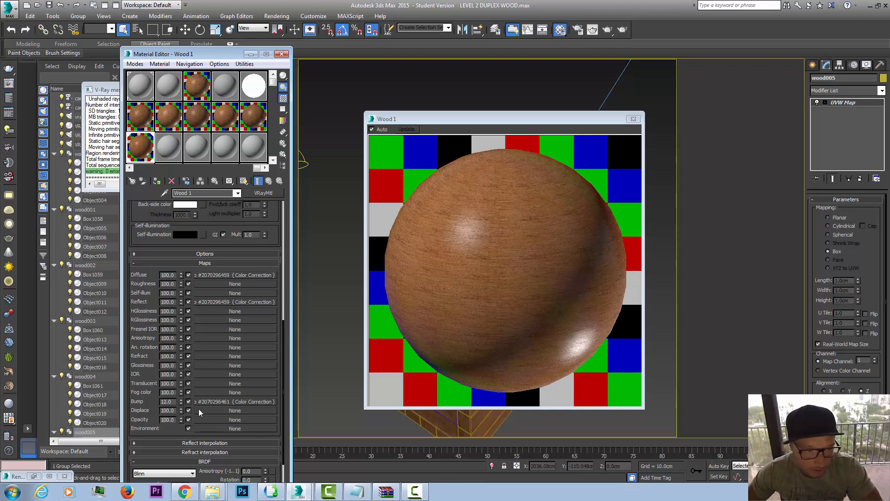
drag(477, 119, 506, 126)
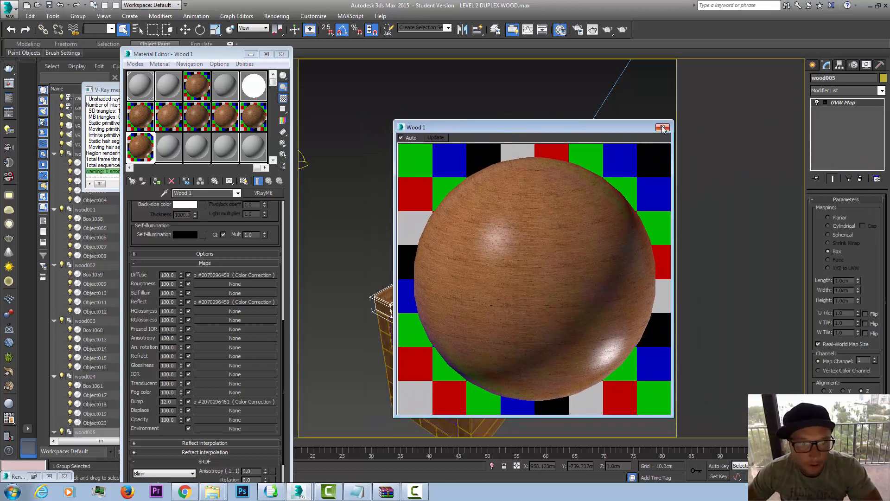
drag(611, 125, 176, 126)
click(227, 129)
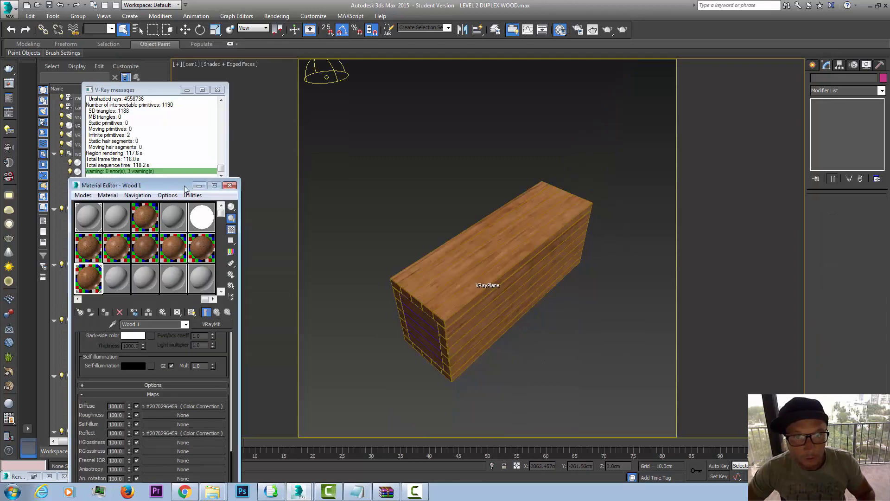
Step: Render the camera view of the plank block, overwriting wood.jpg, and move the rendered image clear of the model
drag(201, 194, 718, 84)
click(623, 30)
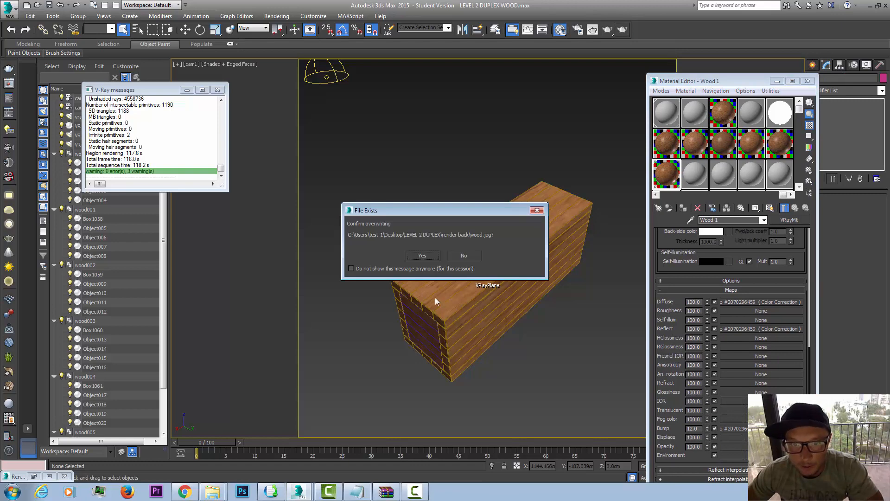
click(422, 255)
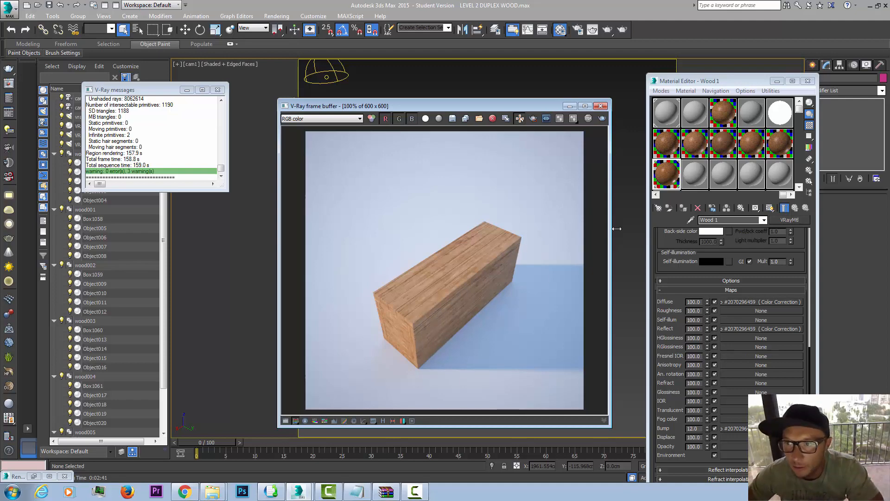
drag(539, 110, 349, 81)
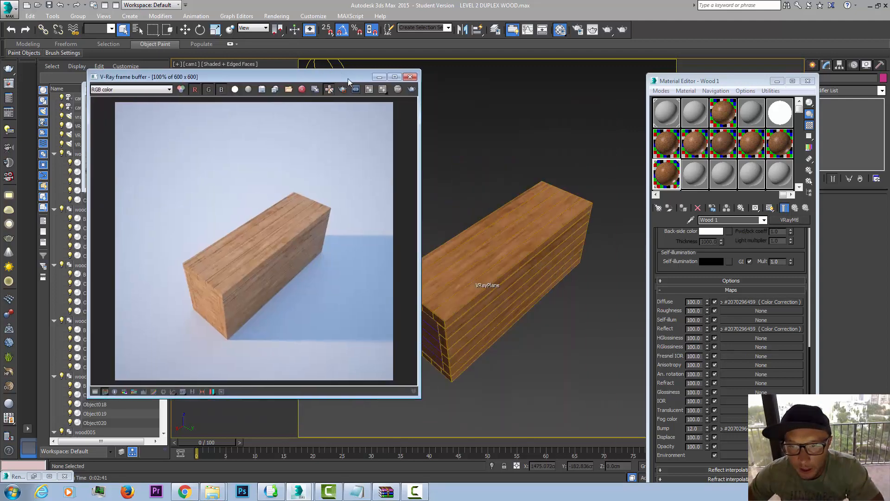
Step: Create a sphere with a radius of about 7.3 cm on the ground beside the block's long side and raise it
click(774, 82)
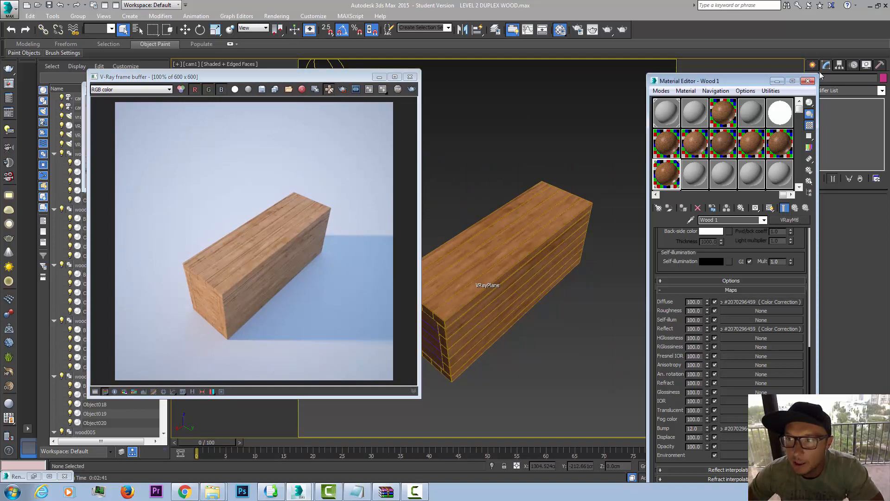
click(812, 66)
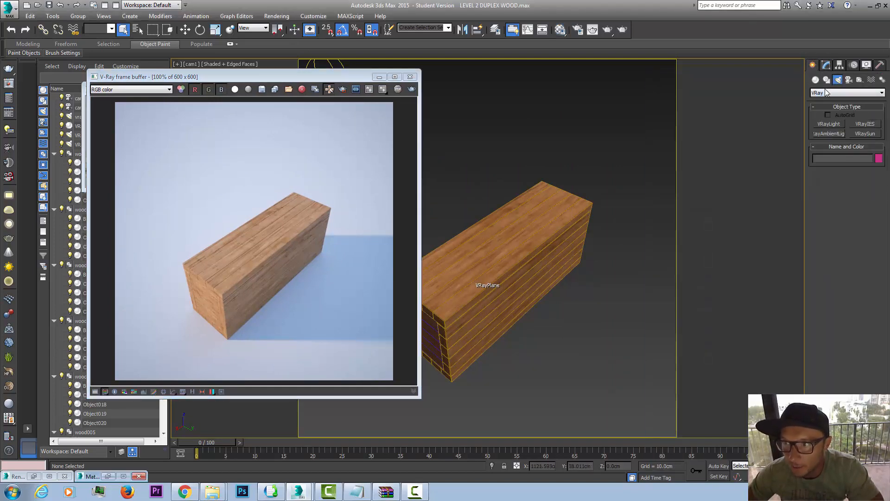
click(816, 79)
click(829, 134)
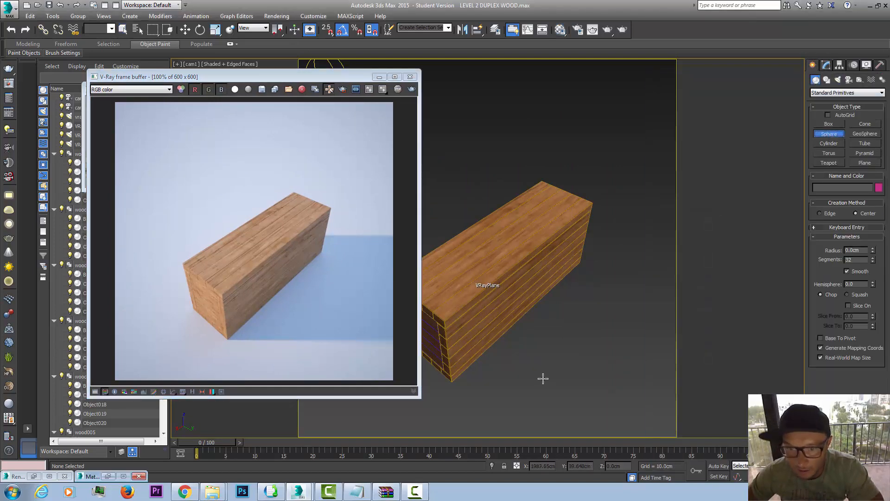
drag(557, 332, 570, 335)
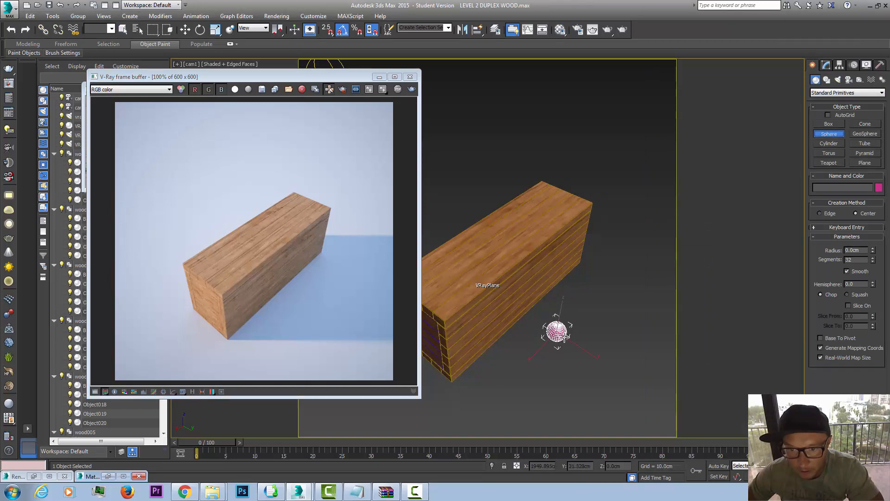
click(185, 29)
drag(563, 307, 567, 282)
Step: Set the sphere's radius to 10 cm
click(827, 65)
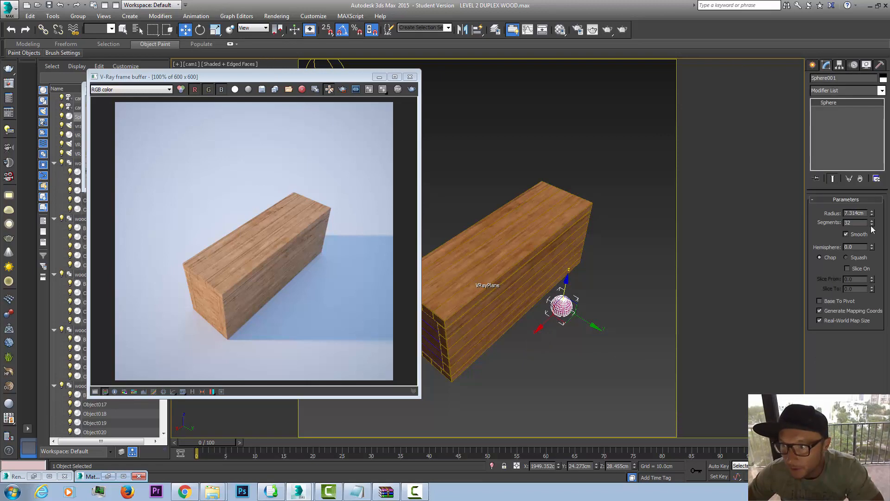
drag(868, 213, 775, 208)
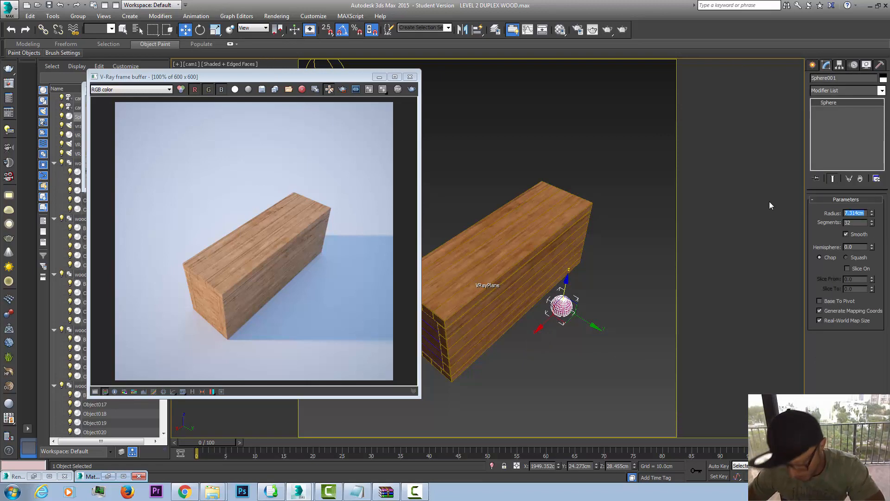
text(10)
key(Return)
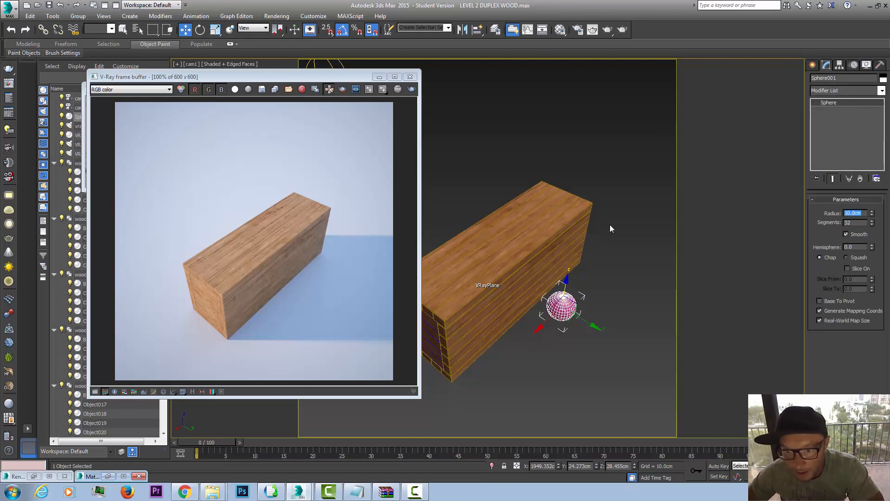
Step: Raise the sphere slightly, then shift it a little closer to the block in the Left view
drag(565, 284, 566, 280)
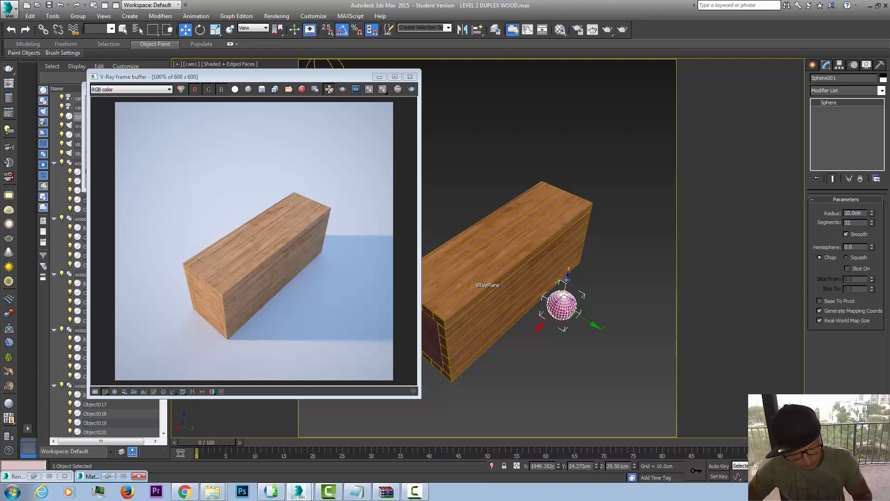
key(l)
key(z)
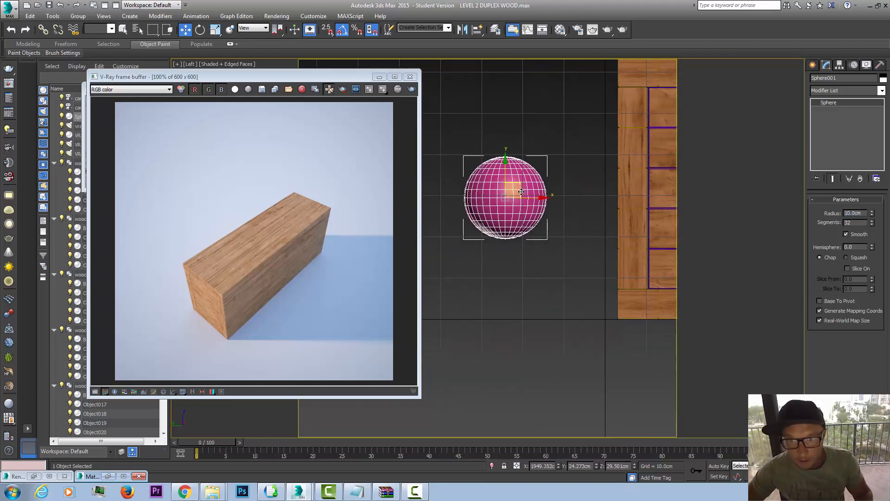
scroll(522, 192, down, 2)
drag(522, 183, 533, 183)
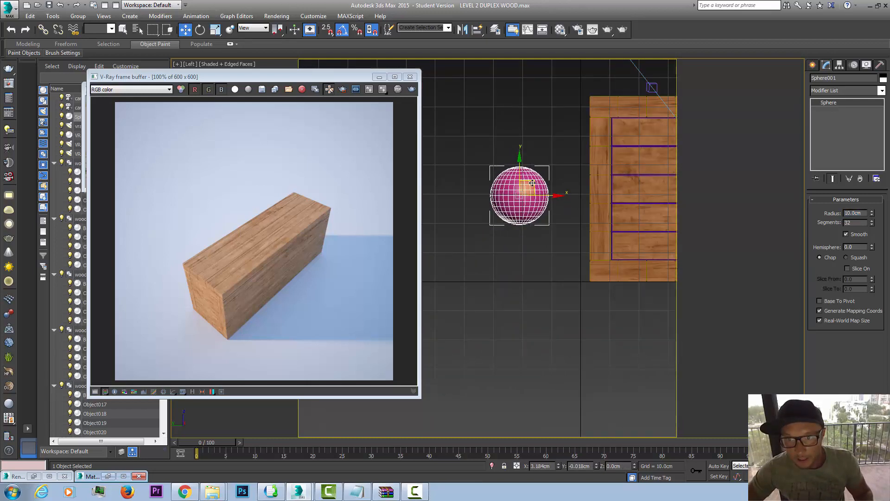
Step: Change the white sample material's type to VRayMtl and then back to VRayLightMtl
click(561, 29)
click(783, 122)
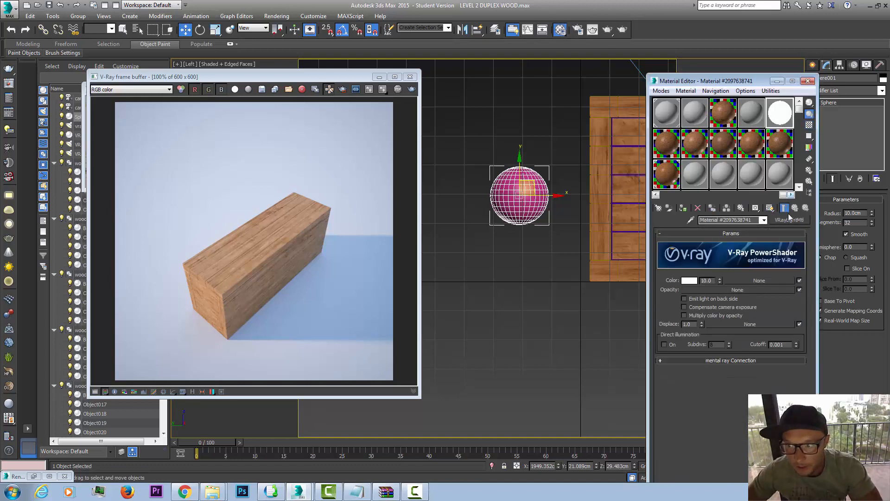
click(790, 220)
scroll(389, 308, down, 3)
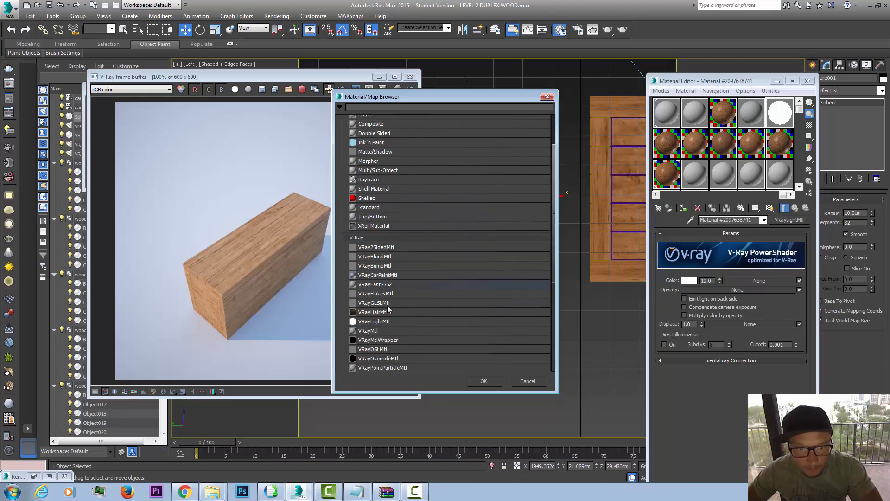
double_click(379, 330)
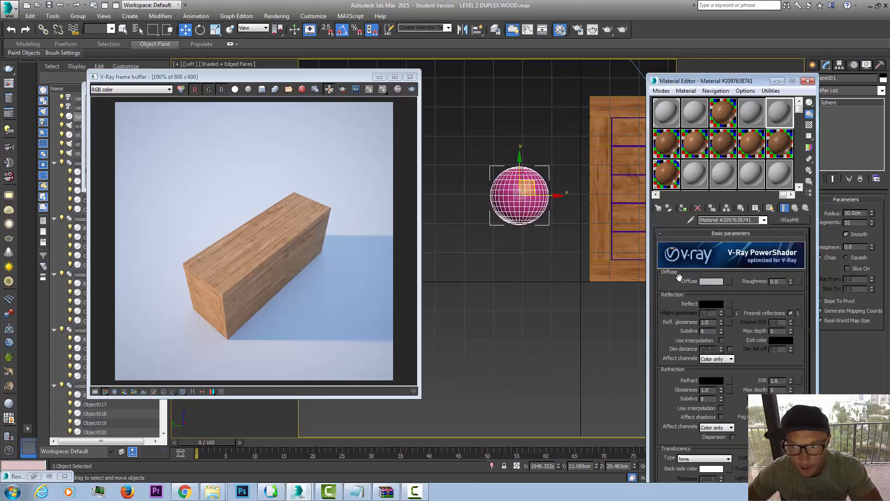
click(789, 220)
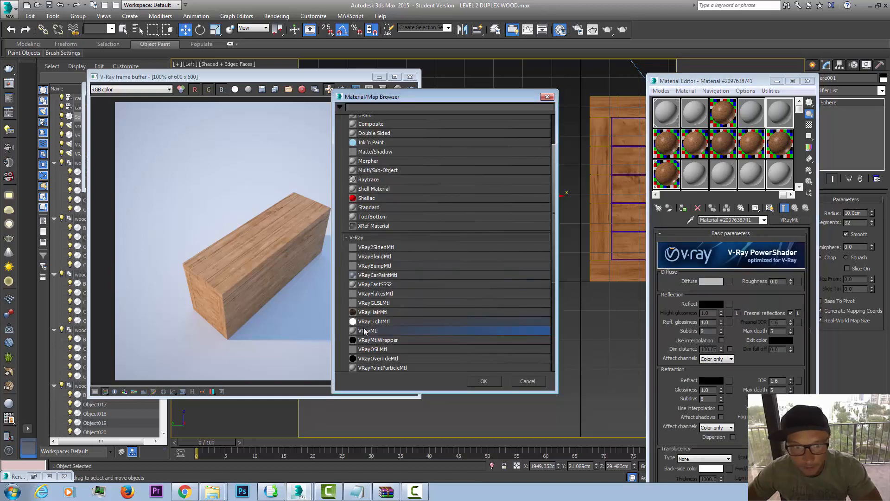
double_click(374, 321)
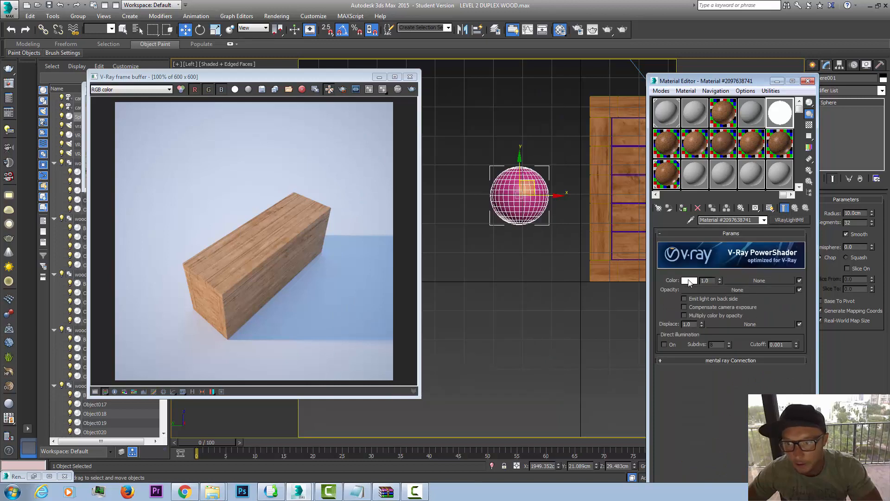
Step: Set the light material's color multiplier to 10 and assign the material to the sphere
double_click(705, 280)
text(10)
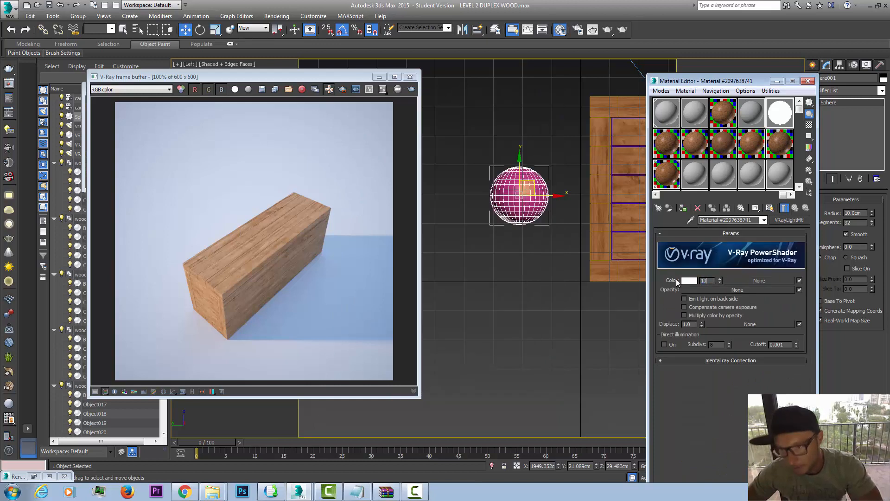
key(Return)
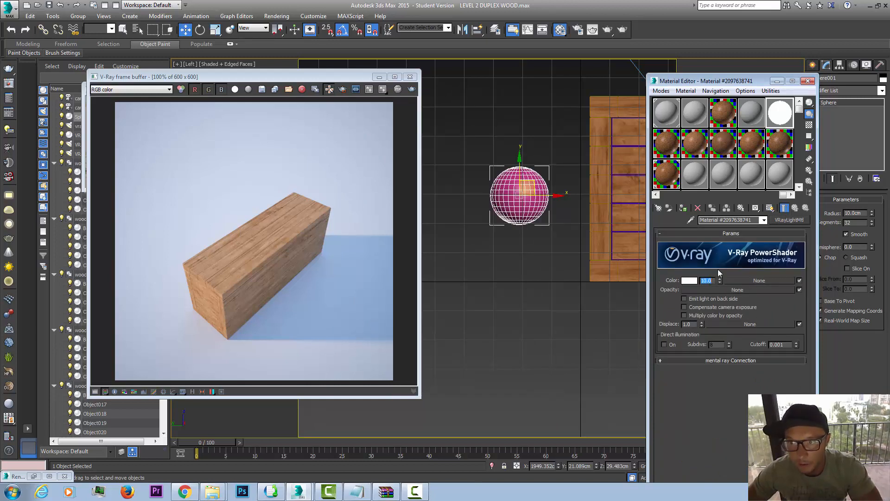
click(682, 209)
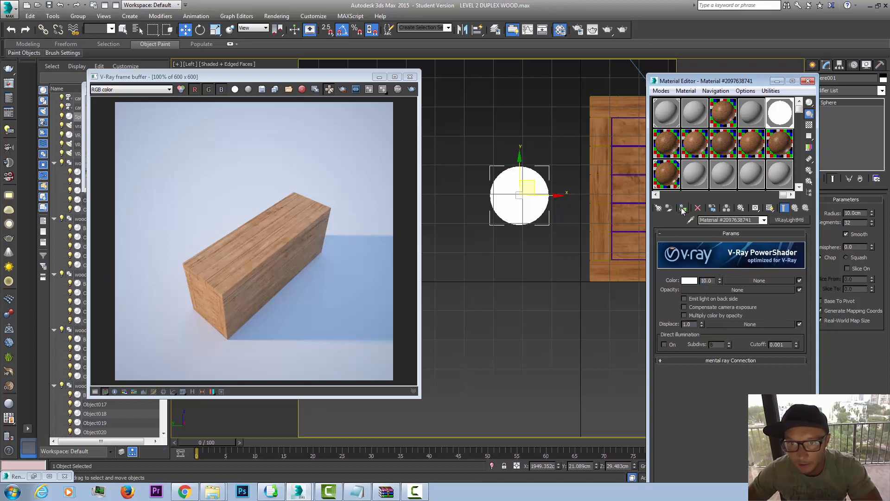
click(777, 82)
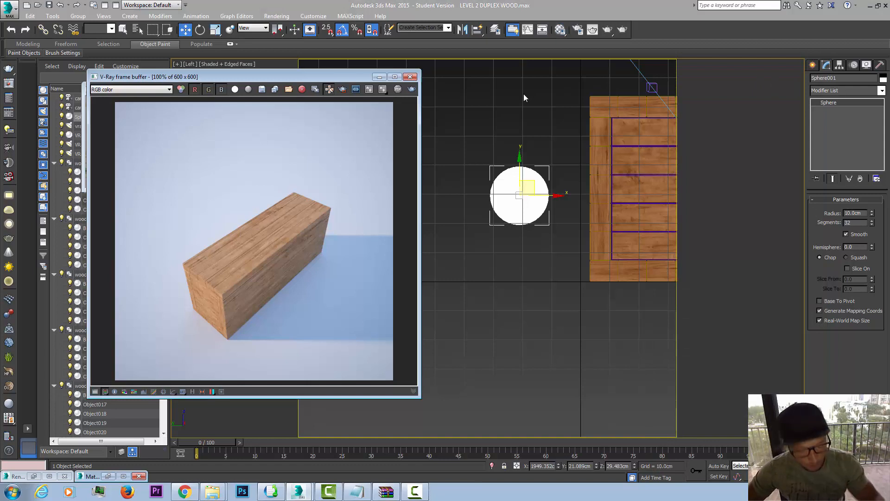
Step: Return to the camera view and define a render region around the block's long side and the sphere's area
click(524, 93)
key(c)
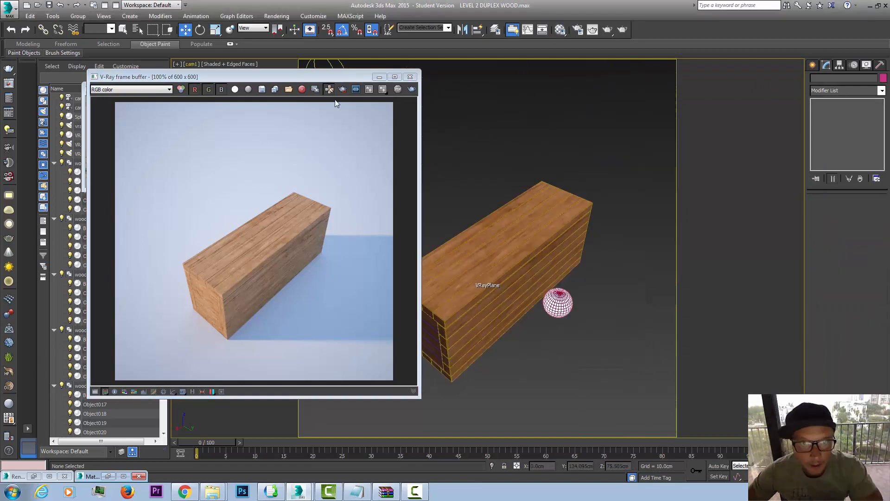
click(344, 92)
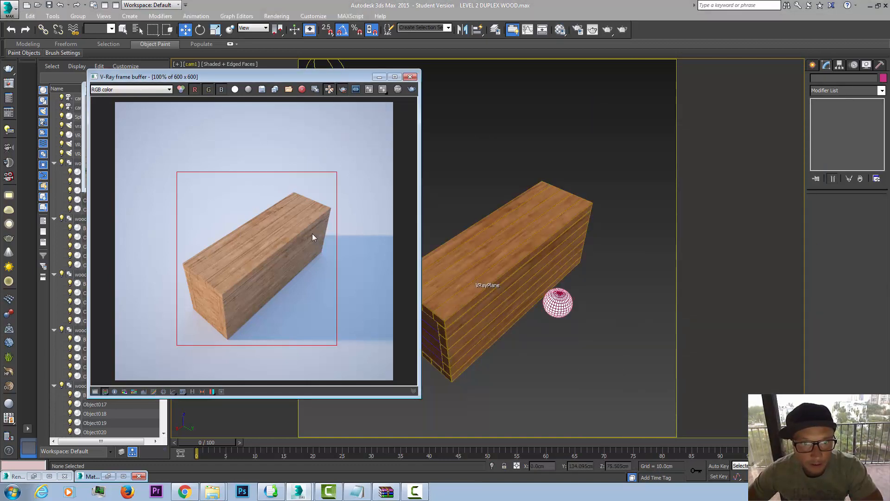
drag(248, 332, 322, 186)
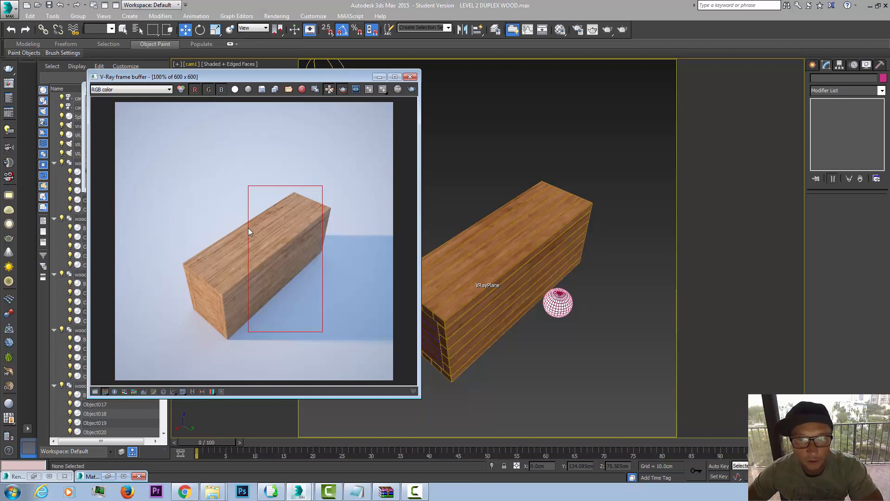
drag(248, 233, 323, 326)
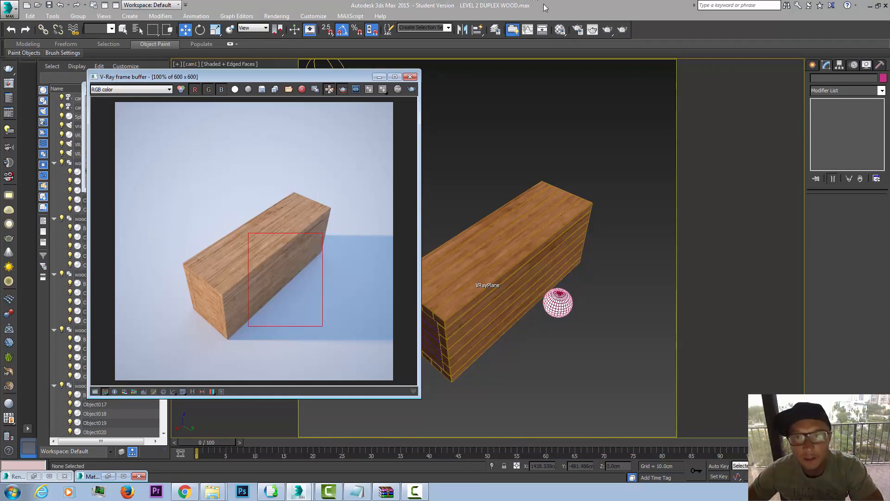
Step: Render the region, overwriting wood.jpg, and turn region rendering off
click(607, 31)
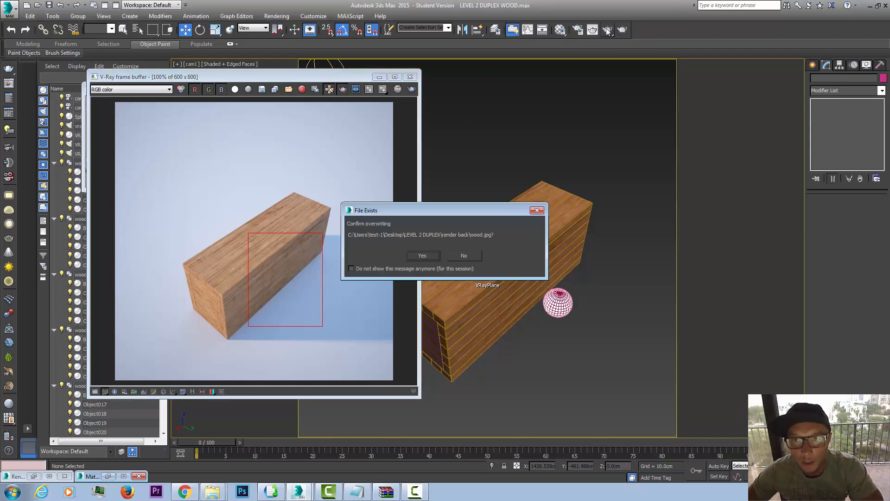
click(422, 256)
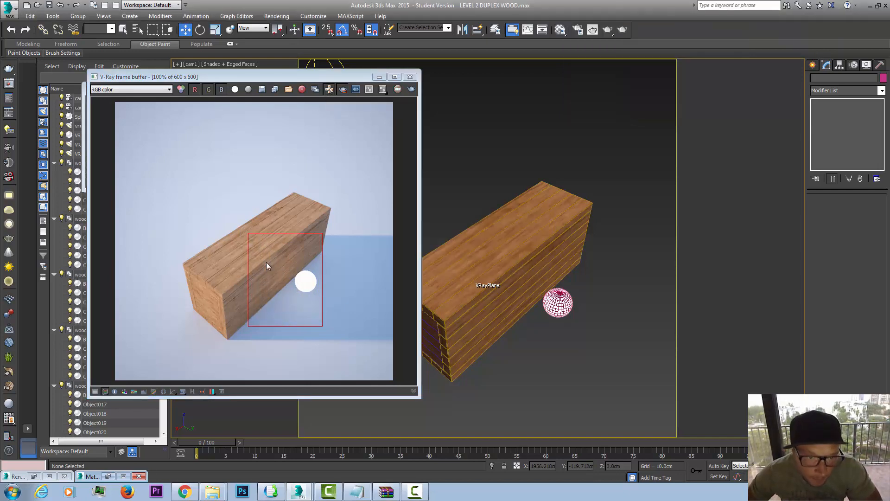
click(347, 93)
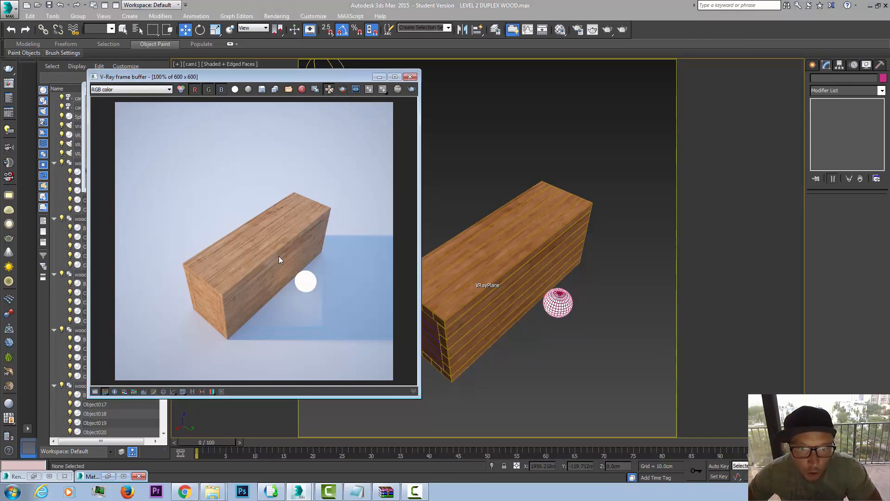
Step: Set the Wood 1 material's highlight glossiness to 0.7
click(562, 30)
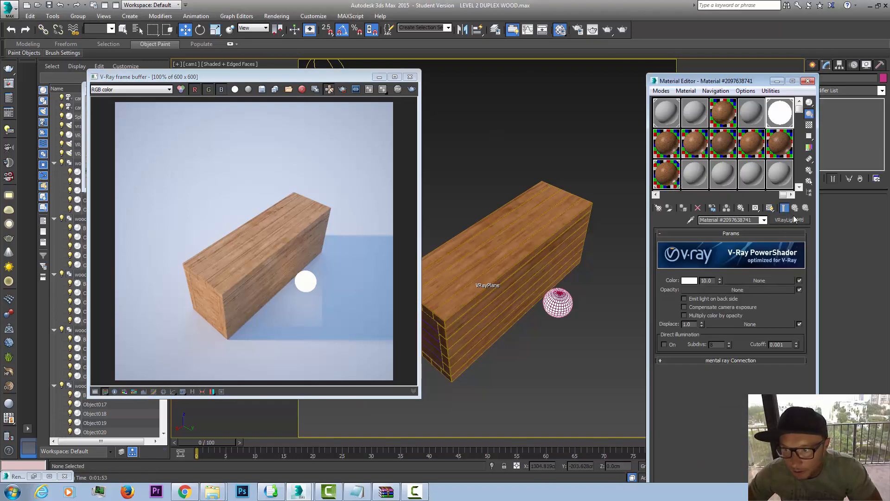
click(672, 185)
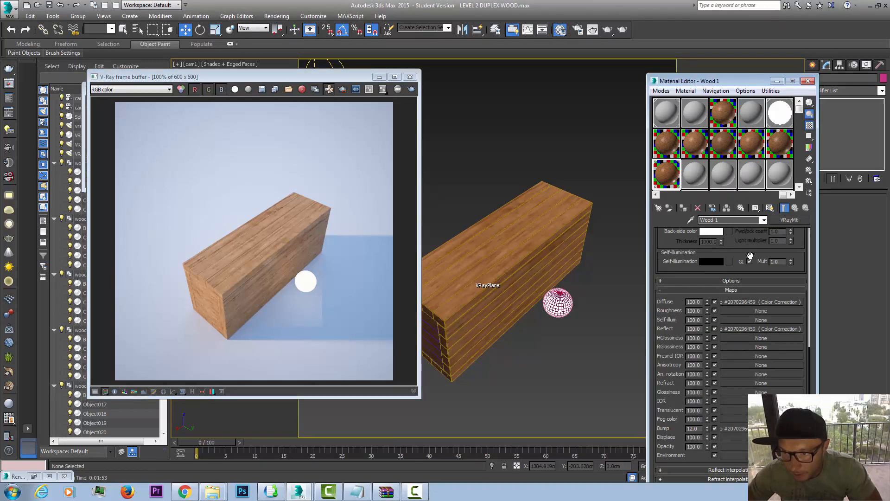
scroll(747, 253, up, 9)
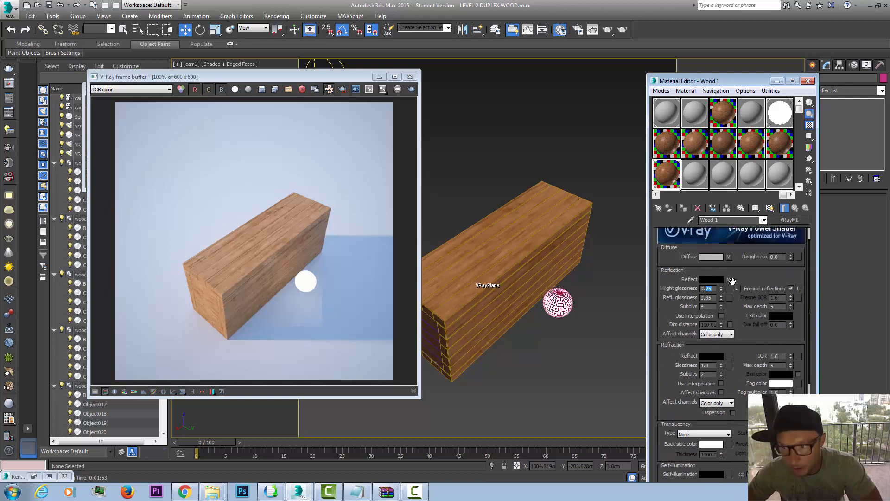
text(7)
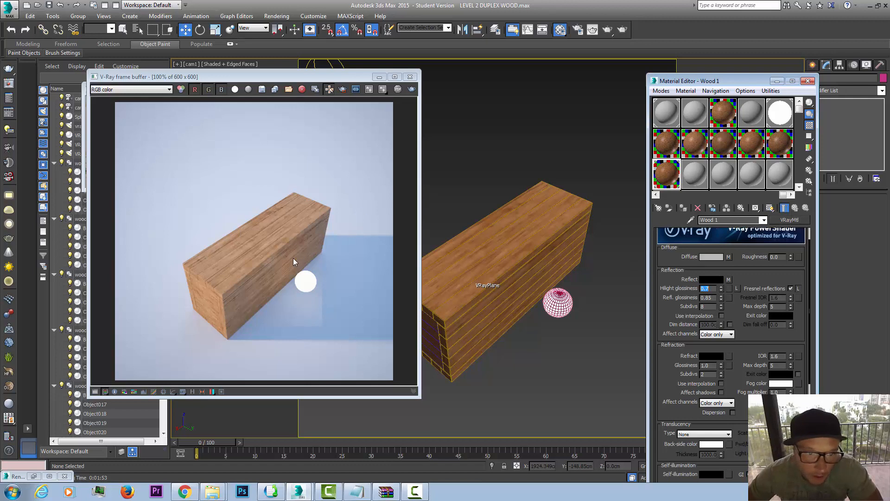
Step: Move the glowing sphere along the Y axis closer to the block's long side
click(558, 304)
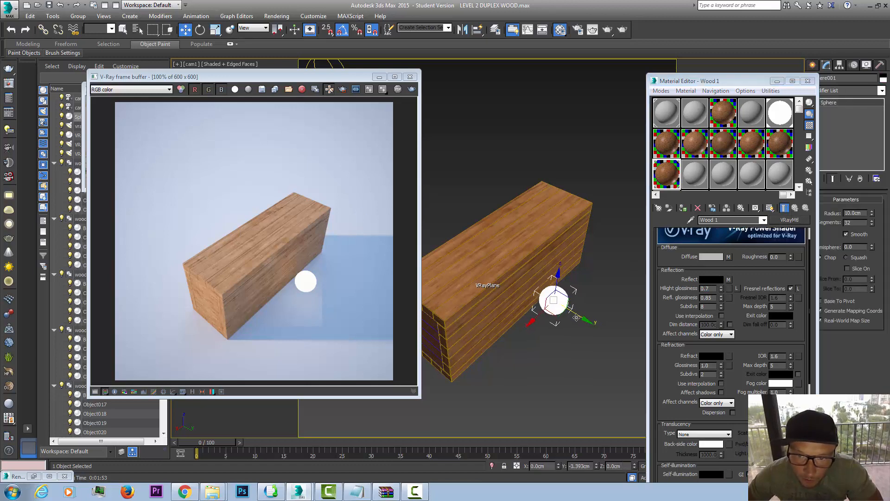
drag(576, 317, 566, 311)
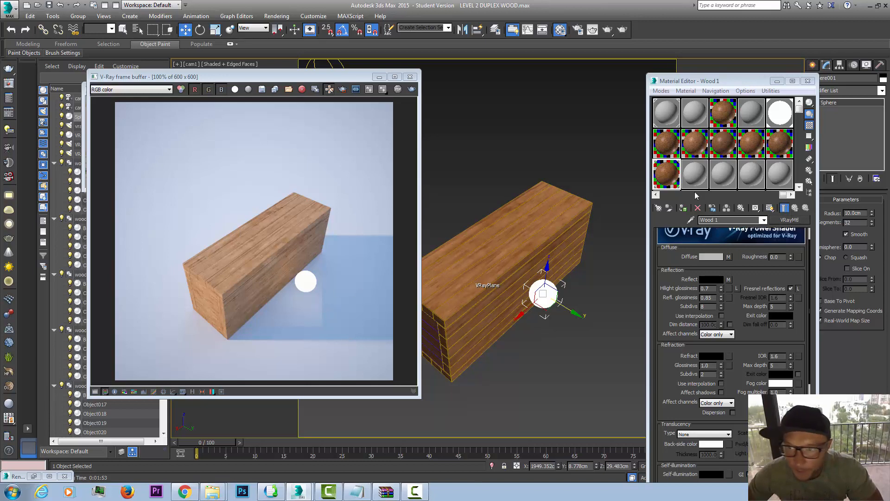
Step: Set the Wood 1 material's Reflect map amount to 50
scroll(754, 329, down, 2)
scroll(757, 219, down, 15)
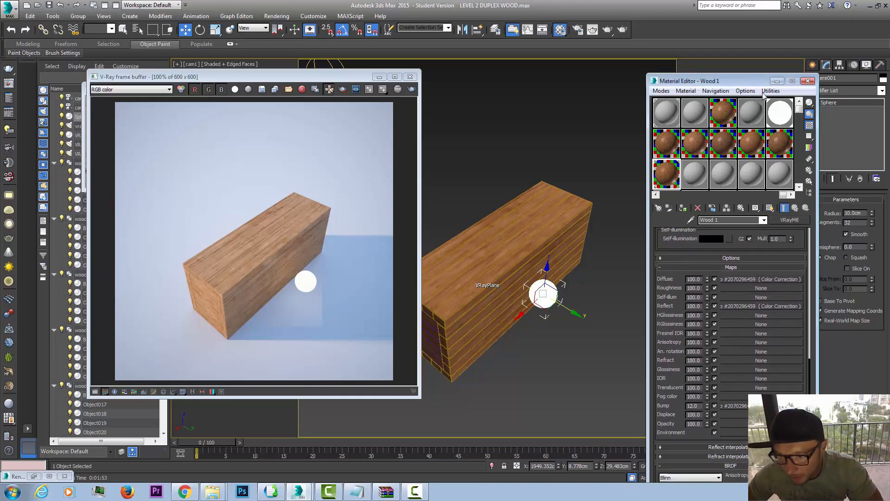
double_click(690, 306)
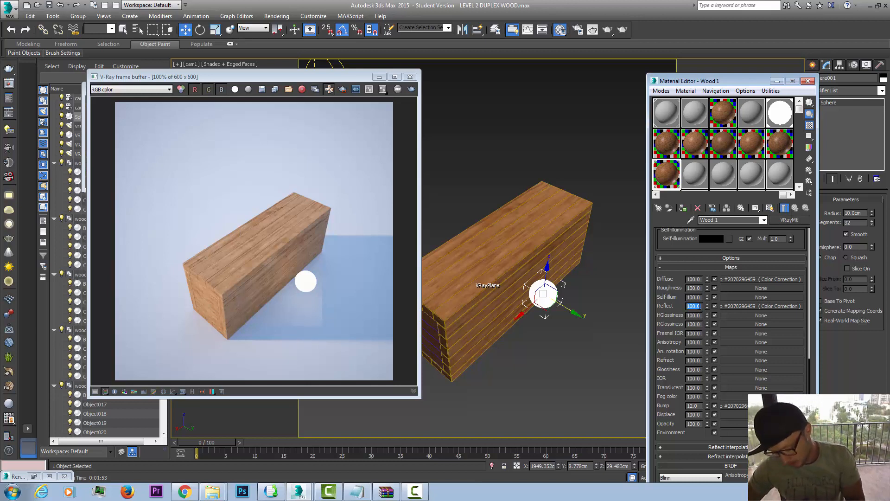
text(2)
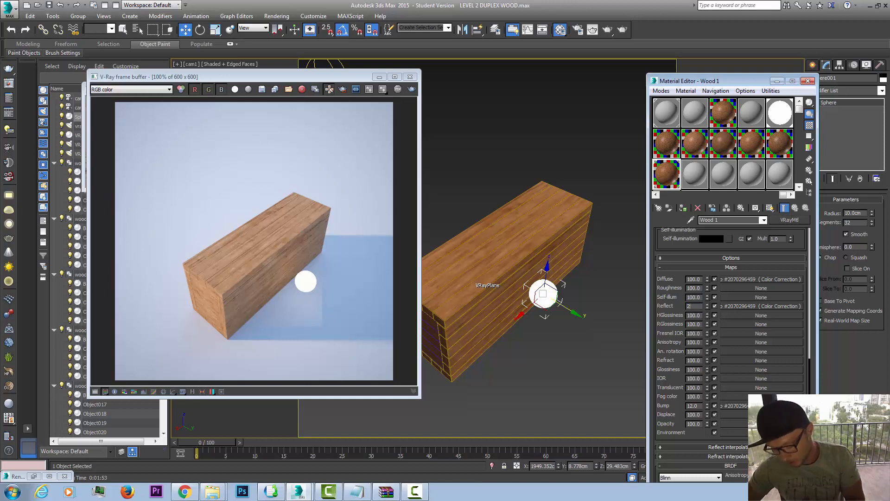
text(.0)
key(Return)
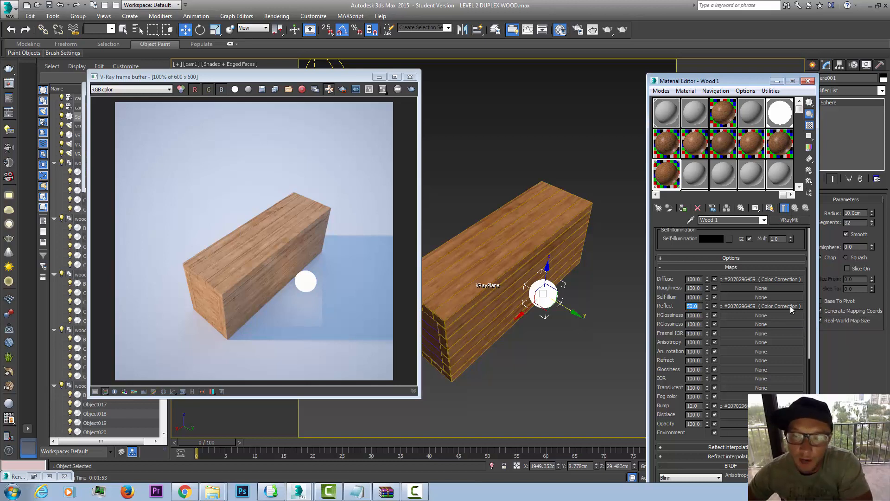
Step: Review the Color Correction settings of Wood 1's reflect map and render the camera view
click(761, 306)
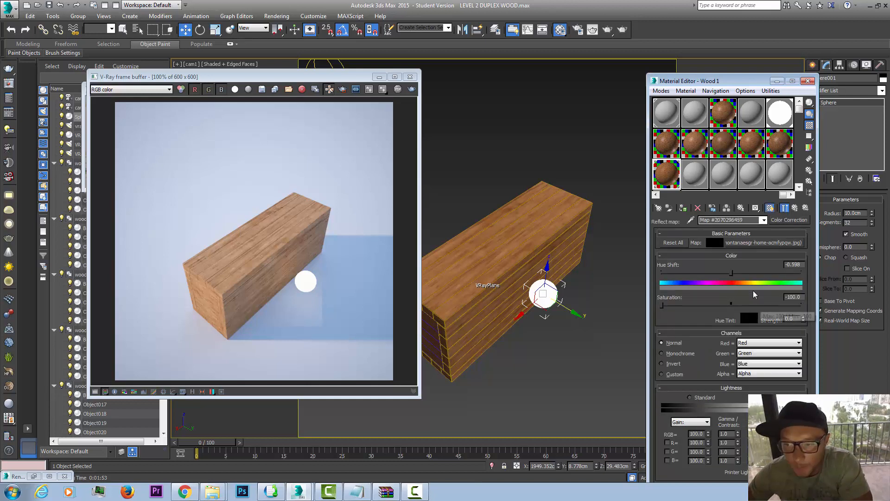
drag(704, 434, 652, 423)
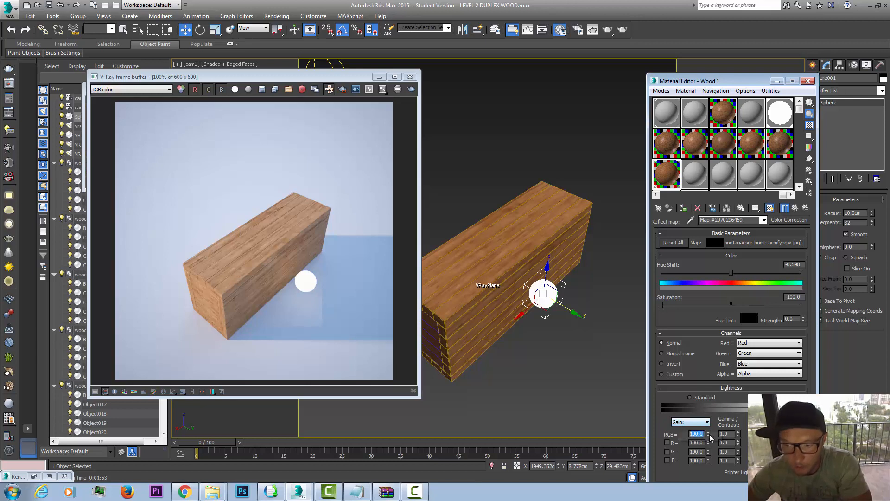
click(784, 208)
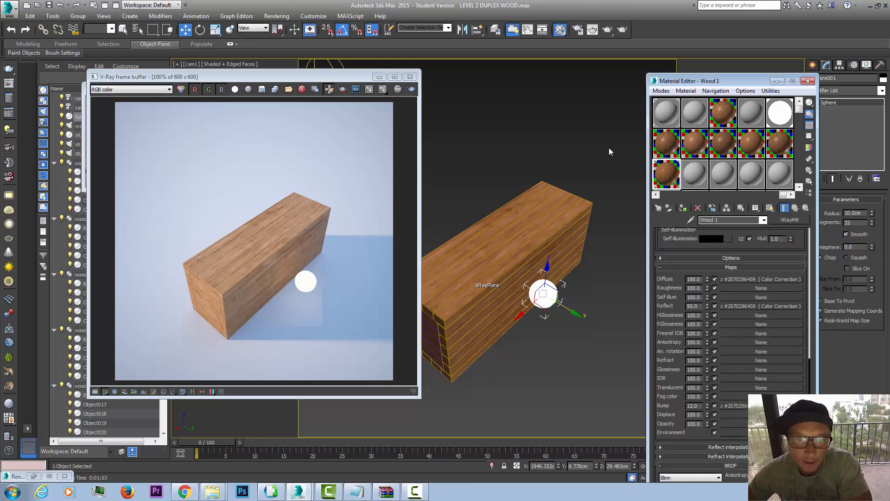
click(622, 30)
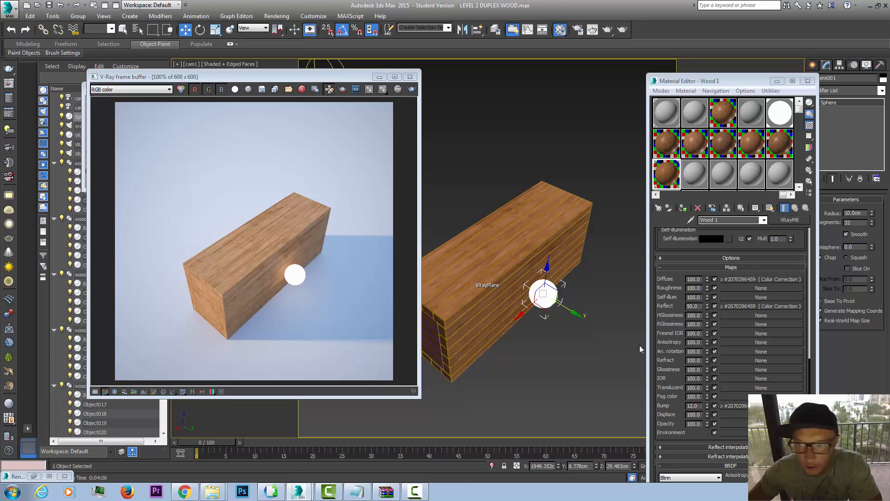
Step: Set Wood 1's Reflect map amount to 20 and move the glowing sphere about 3.9 cm along Y, away from the block
drag(703, 306, 668, 305)
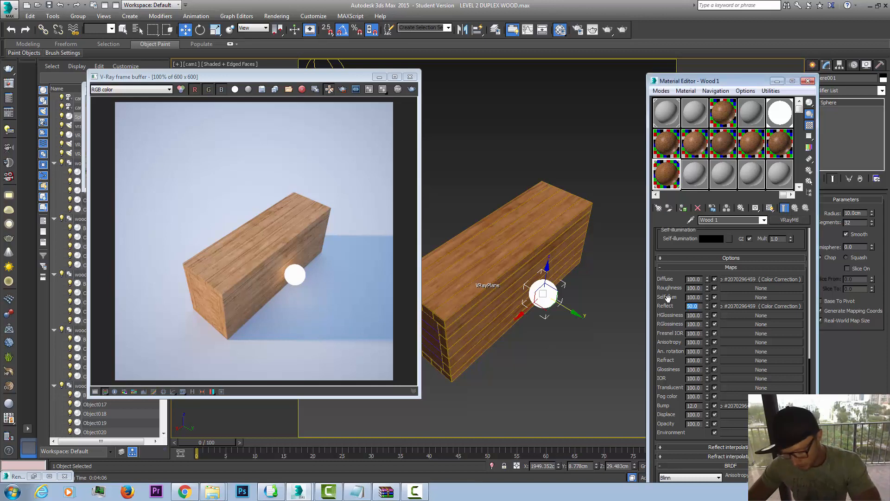
text(2)
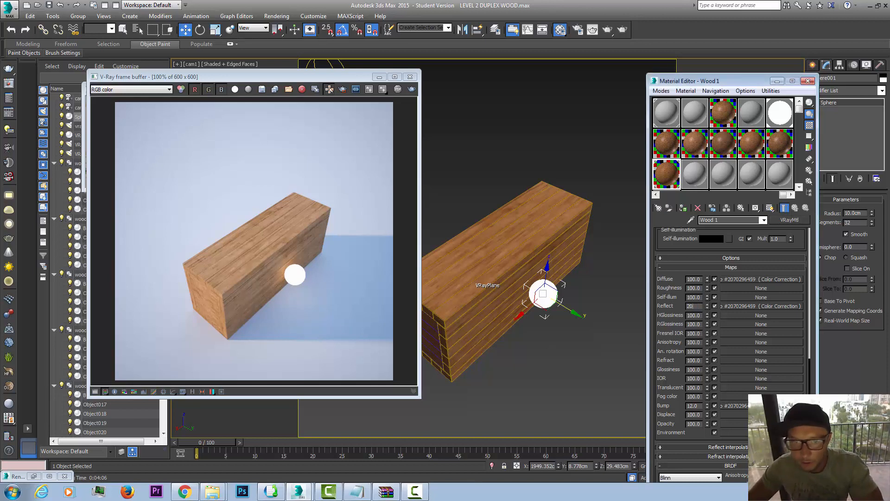
text(0)
key(Return)
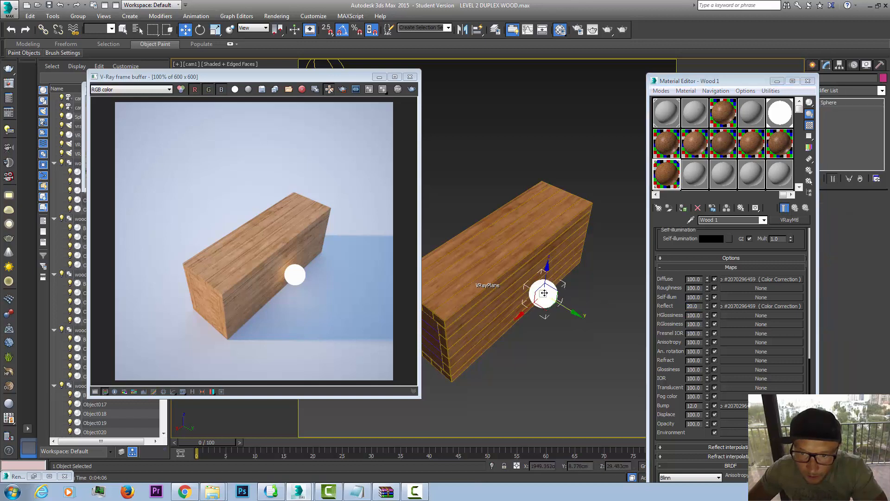
drag(567, 305, 573, 308)
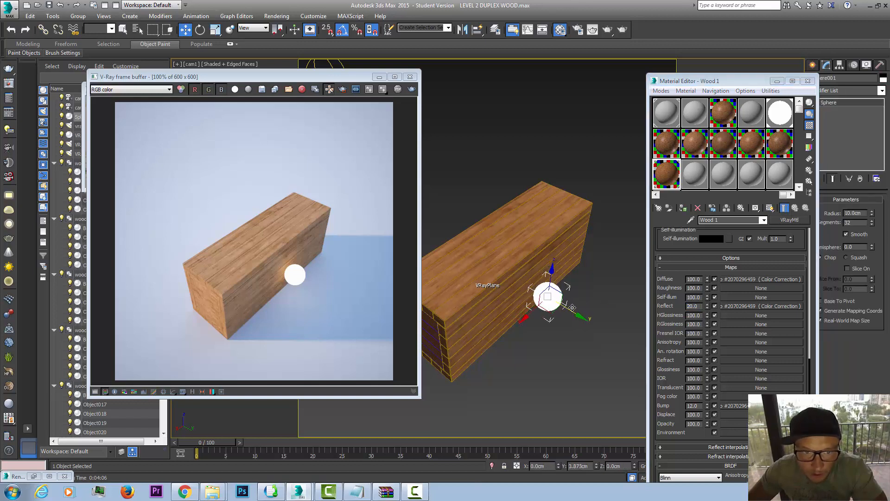
click(613, 275)
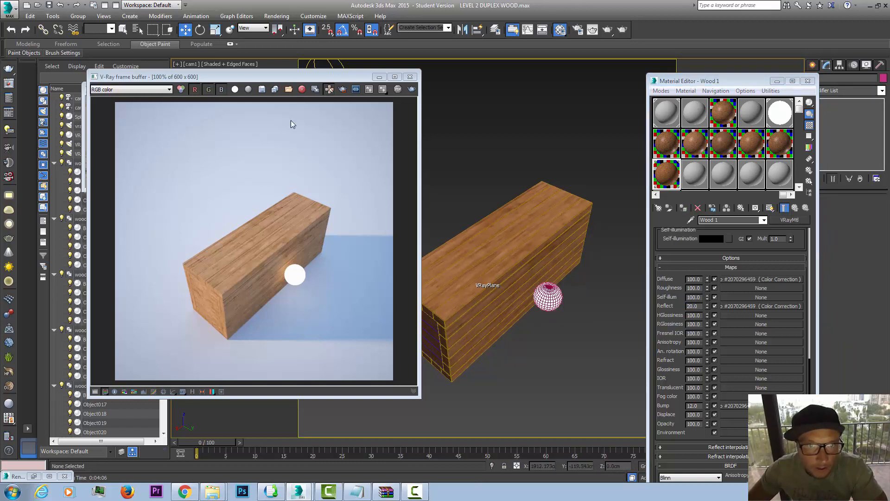
Step: Render a region around the sphere and the adjacent part of the block's long side, and turn region rendering off
click(343, 91)
drag(255, 240, 315, 302)
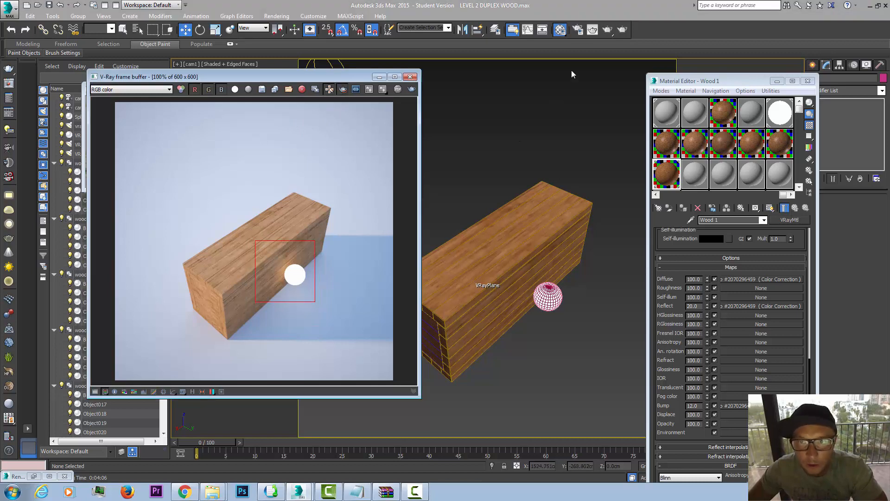
click(608, 30)
click(424, 255)
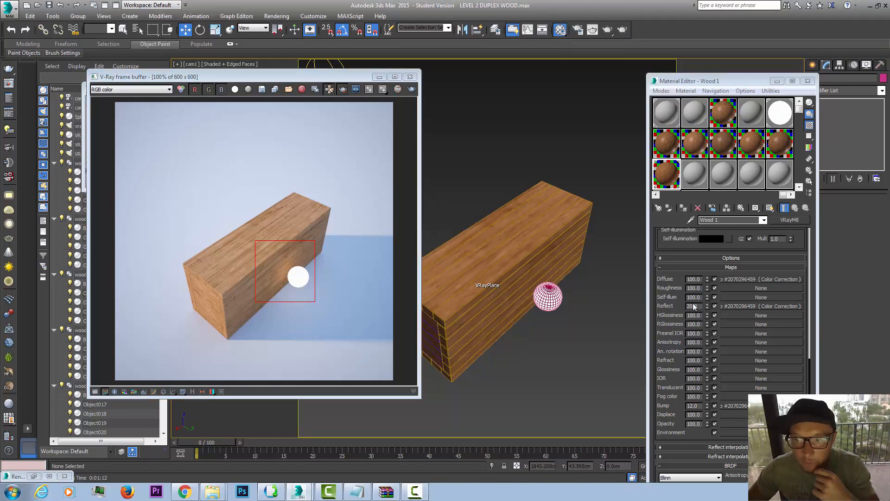
click(343, 91)
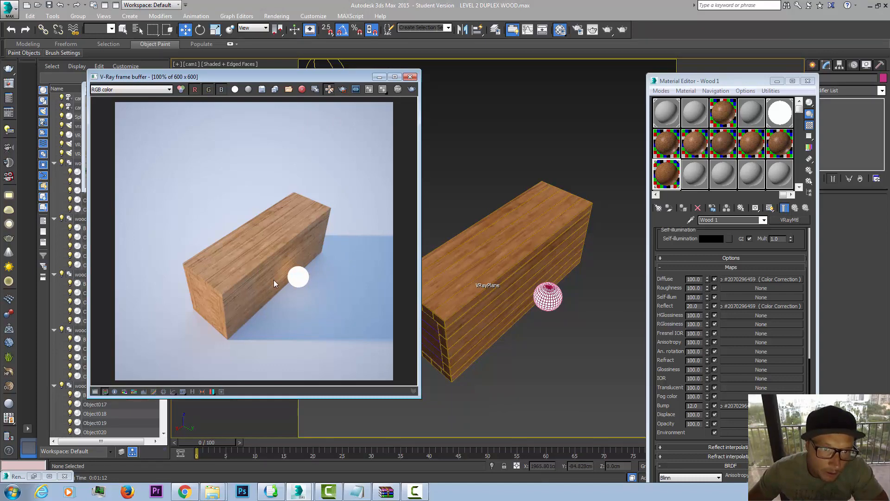
scroll(262, 244, up, 5)
scroll(260, 245, down, 5)
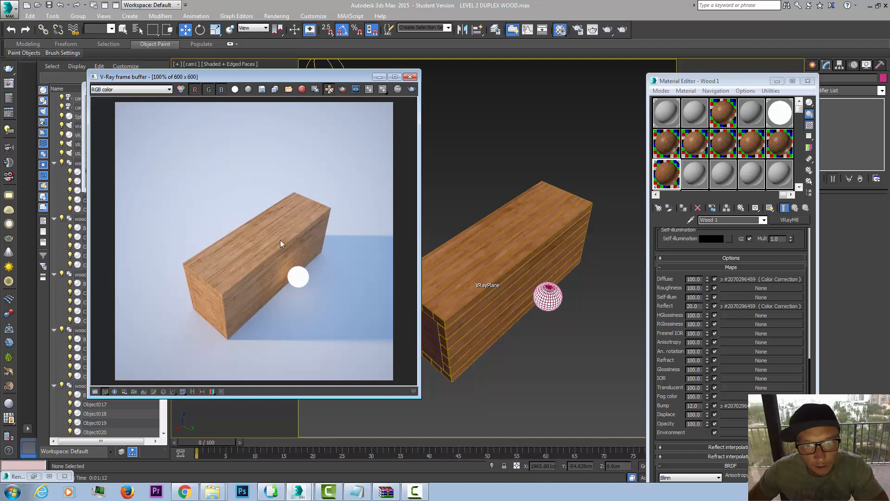
Step: Move the render window clear of the block, copy the Wood 1 material to the next empty slot and name it Wood 2
drag(272, 76, 246, 102)
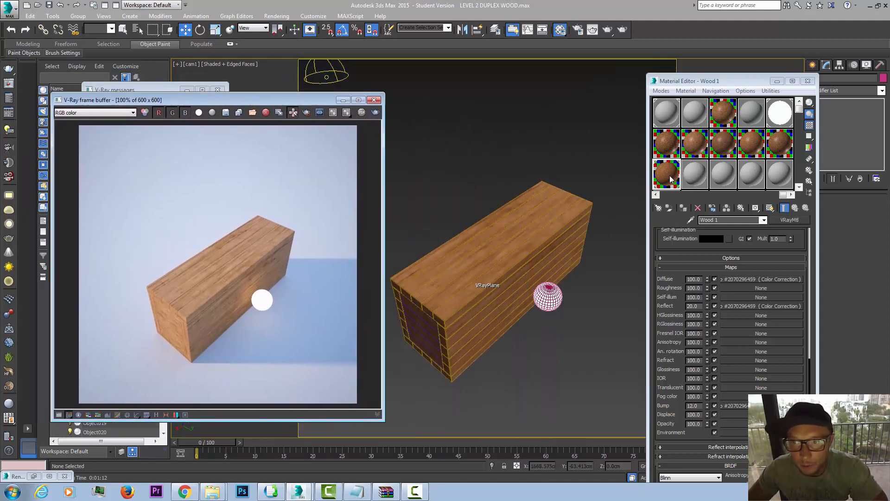
click(493, 142)
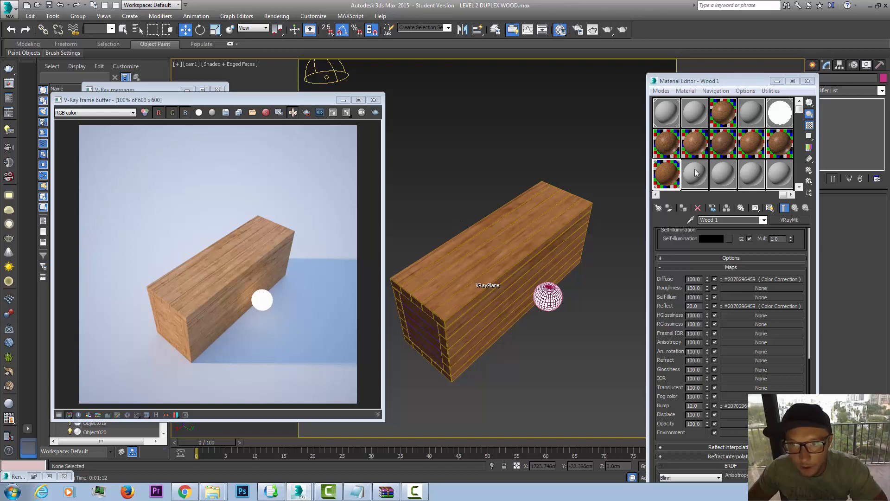
drag(662, 176, 694, 179)
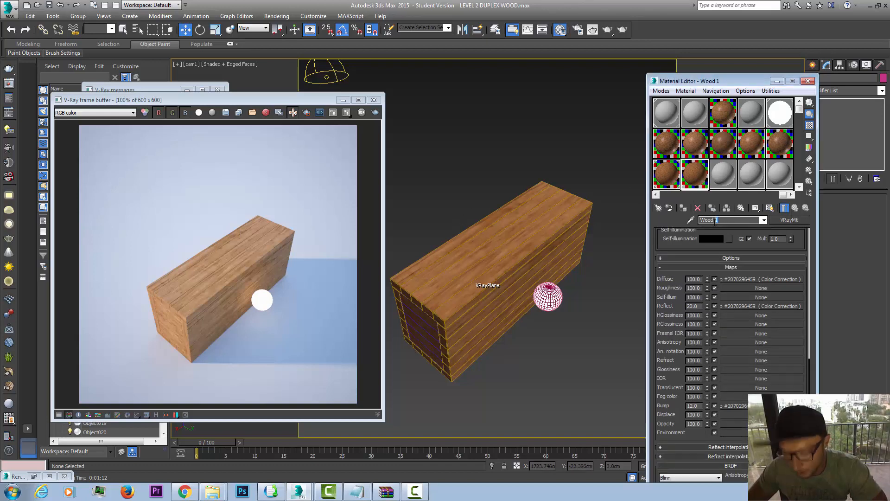
text(2)
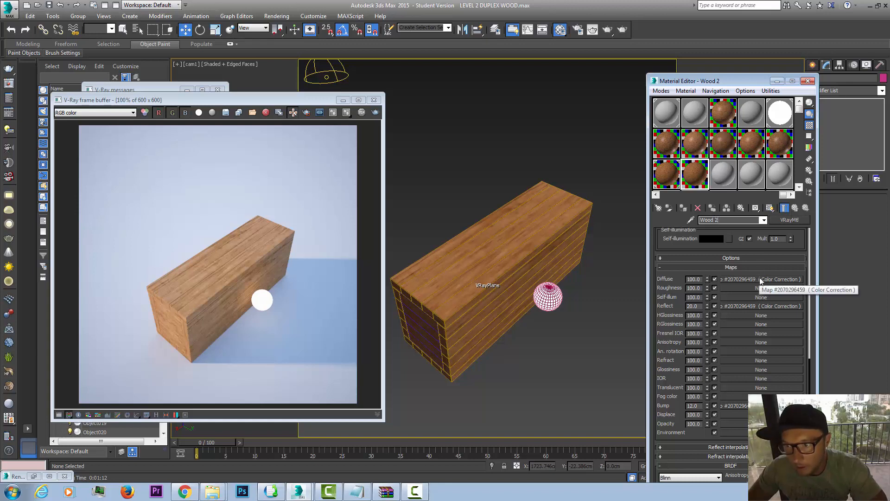
Step: In Wood 2's diffuse Color Correction, set the RGB gain to 80, the gamma/contrast to 0.9 and the saturation to about -15.6
click(761, 280)
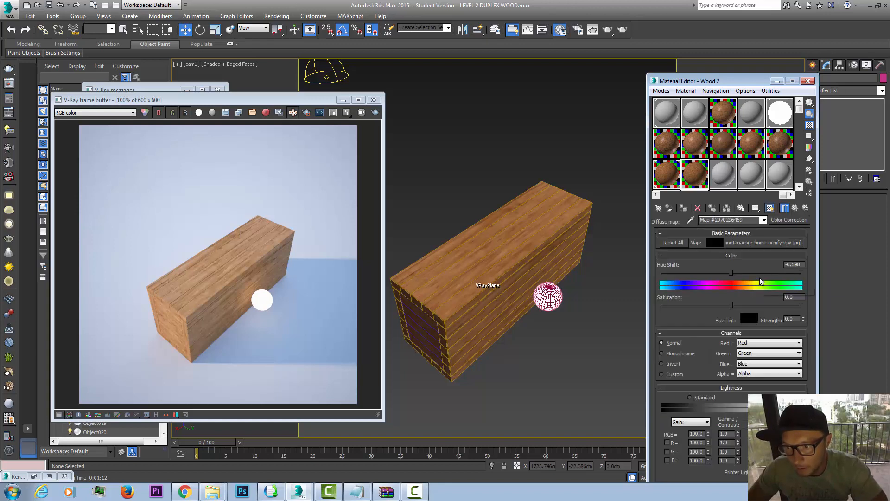
click(697, 433)
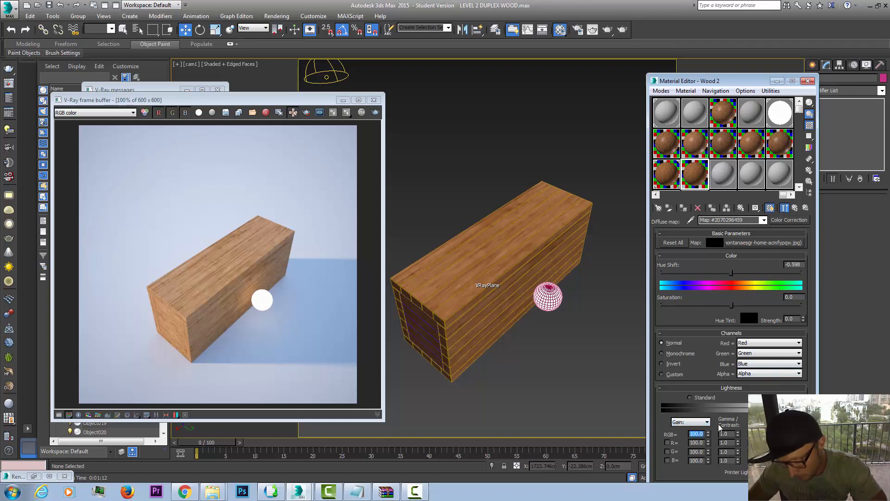
text(80)
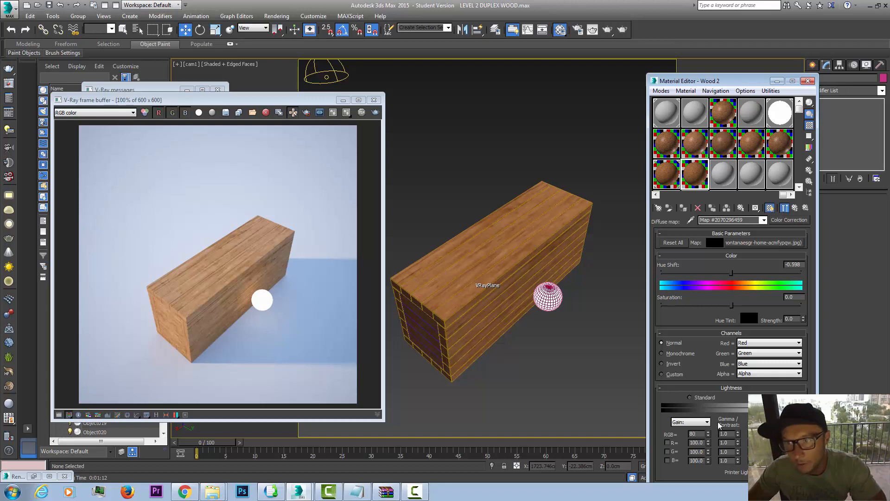
key(Return)
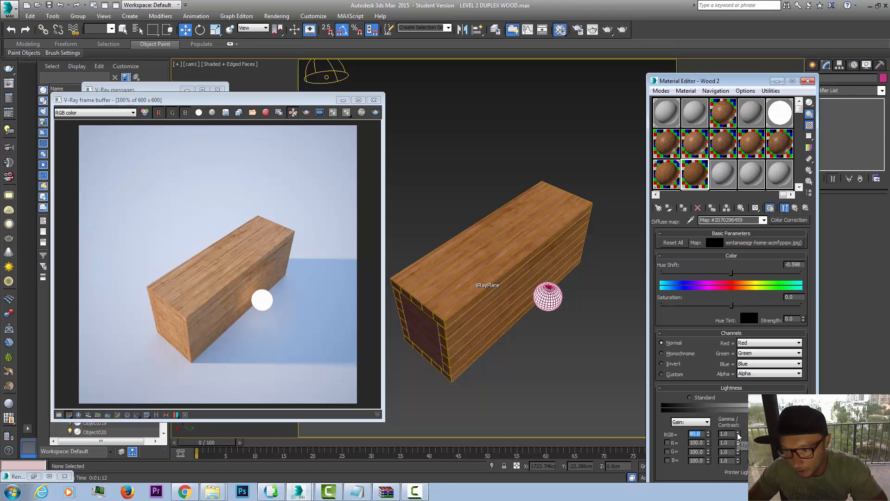
drag(738, 435, 741, 441)
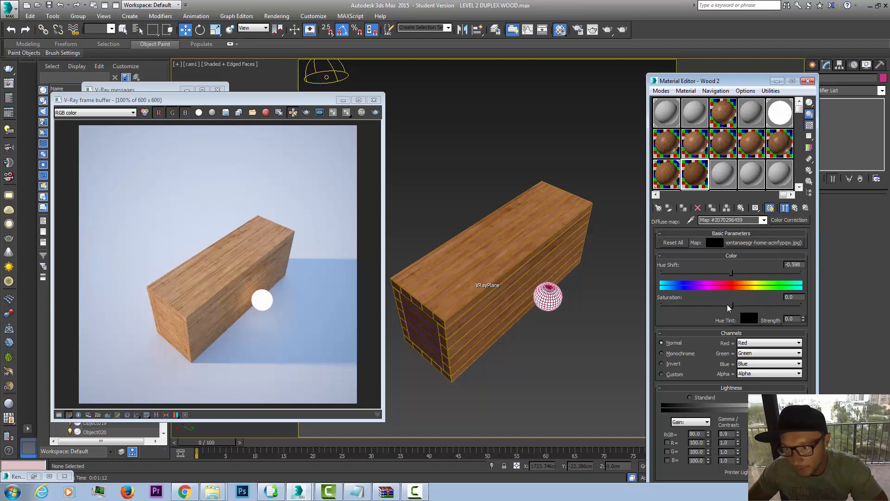
mouse_move(732, 306)
mouse_down()
mouse_move(711, 306)
mouse_move(721, 306)
mouse_up()
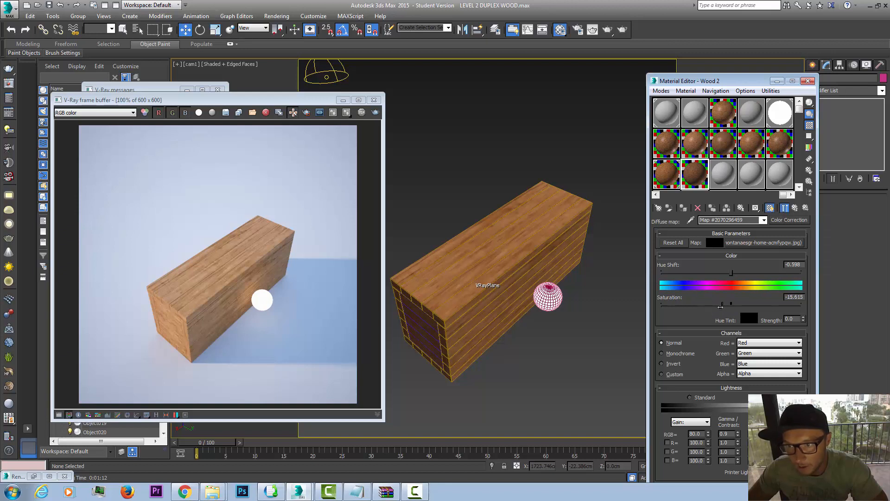
Step: Select all five plank groups of the block and ungroup them into individual planks
click(453, 297)
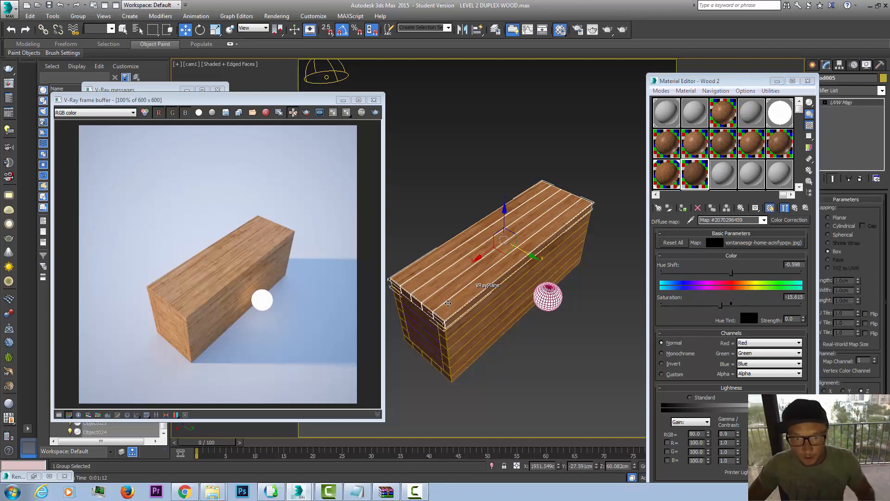
drag(417, 389, 473, 333)
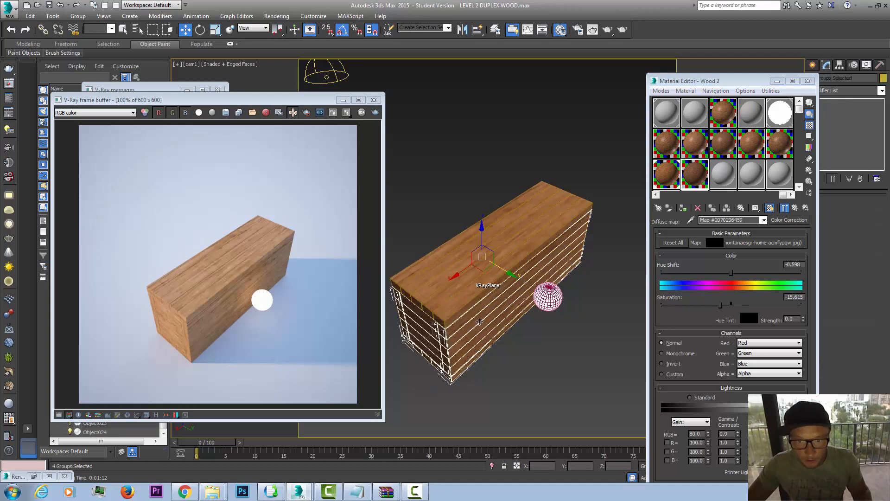
click(78, 15)
click(88, 38)
click(590, 131)
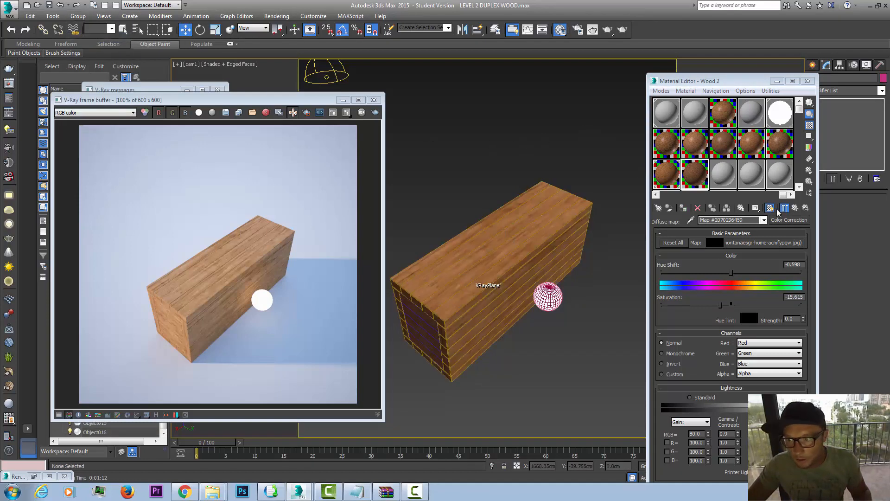
Step: Assign the Wood 2 material to four individual planks on the block's top, end and long side
click(412, 284)
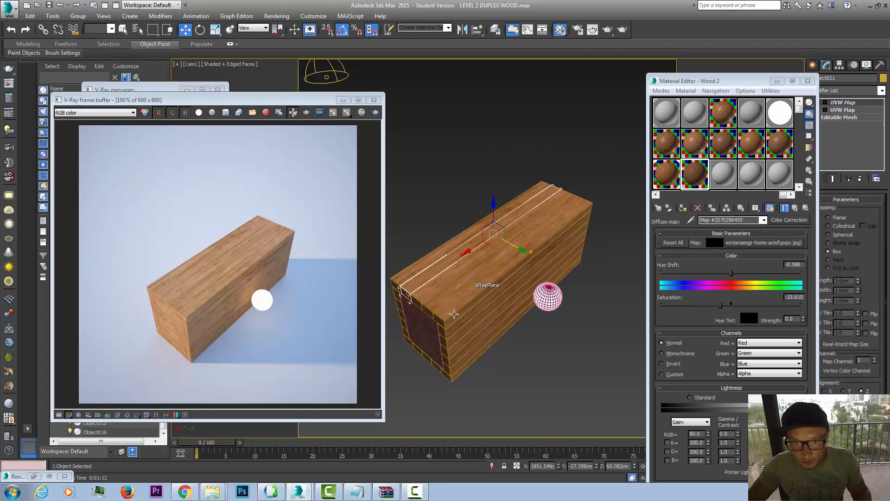
ctrl+click(422, 319)
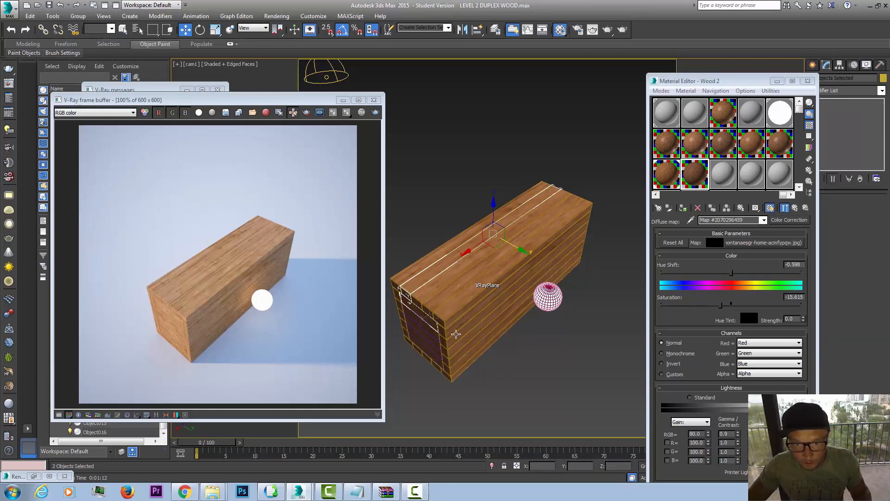
ctrl+click(457, 335)
ctrl+click(436, 364)
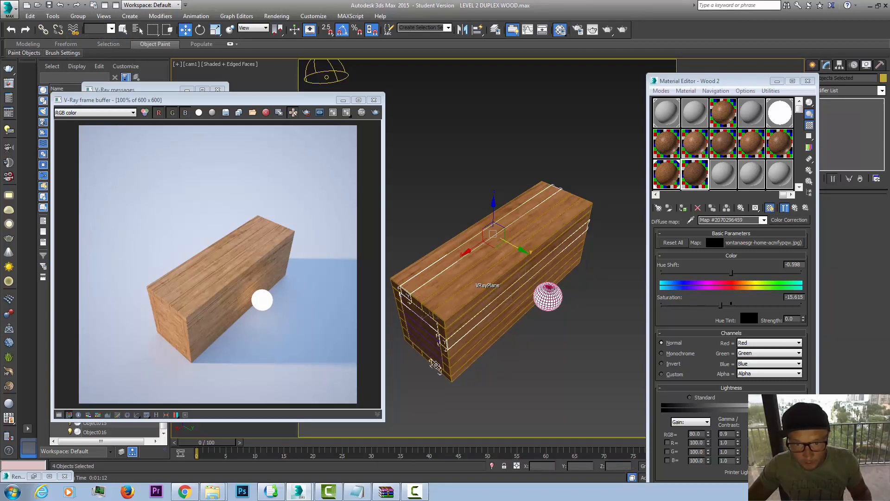
click(683, 208)
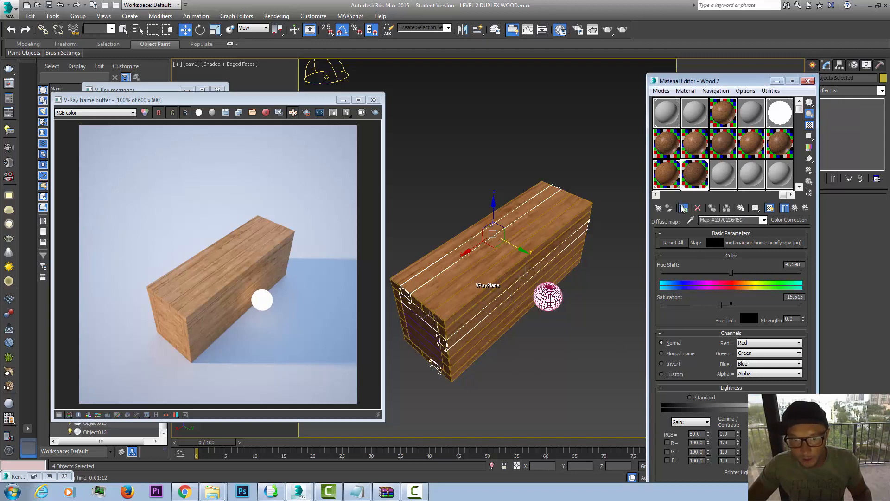
click(561, 146)
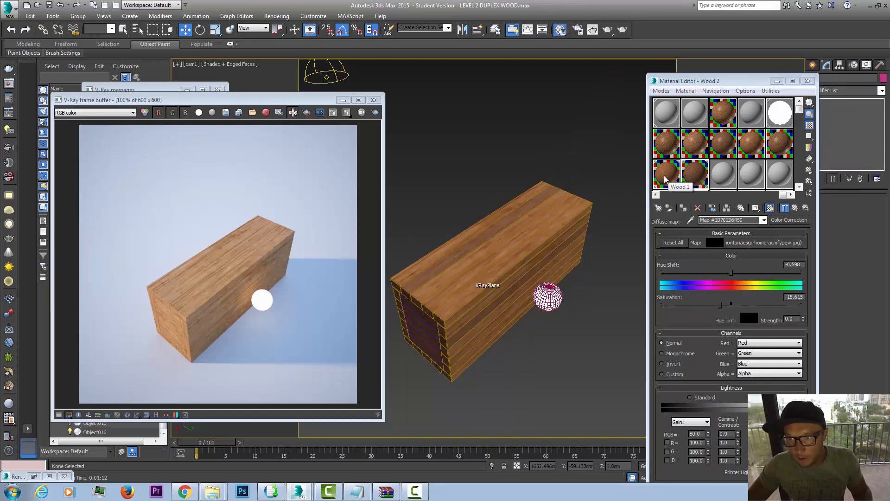
Step: Copy the Wood 1 material to the next empty slot and name it Wood 3
click(724, 174)
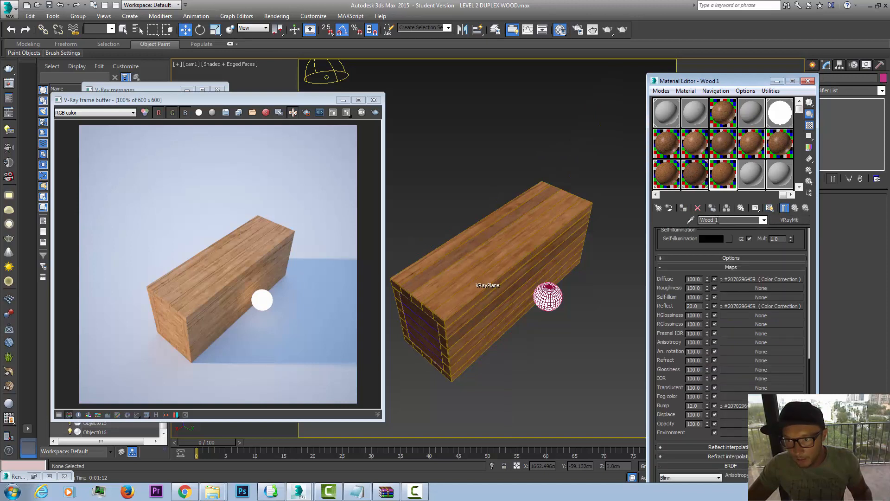
double_click(716, 223)
text(3)
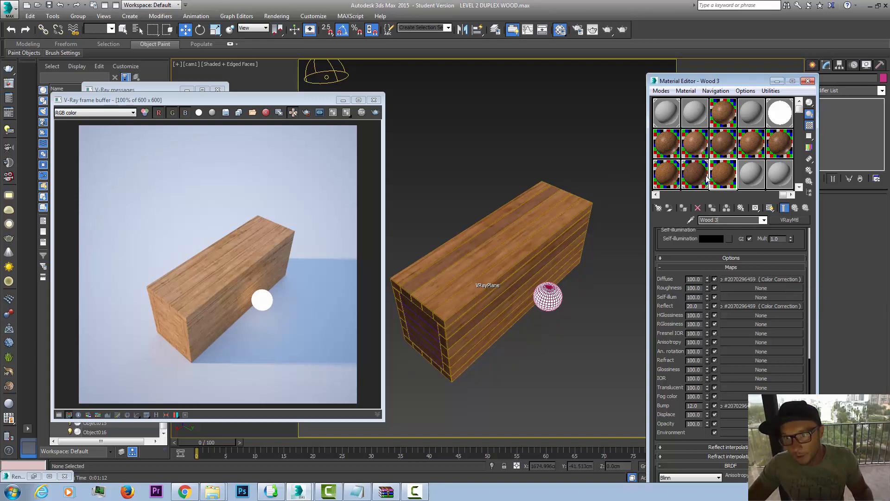
Step: In Wood 3's diffuse Color Correction, set the RGB gain to 95, gamma/contrast to 0.95, saturation to about -4.3 and hue shift to about 1.8
click(761, 280)
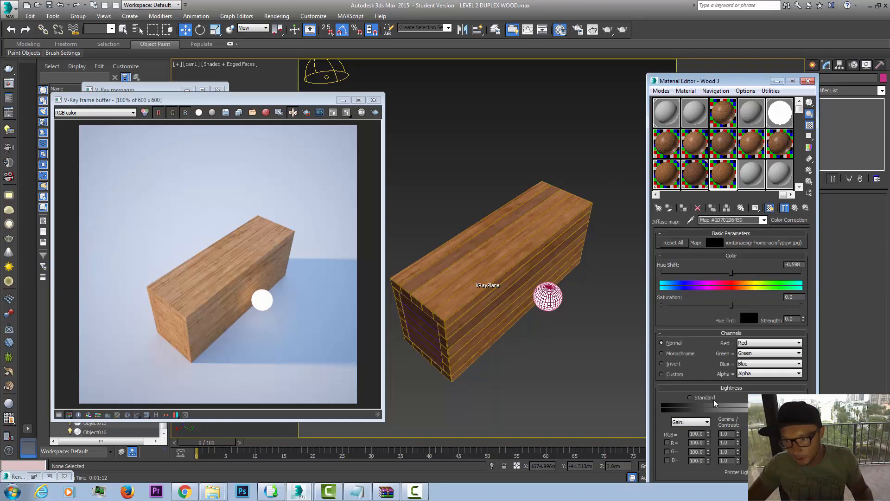
click(697, 434)
text(95)
key(Return)
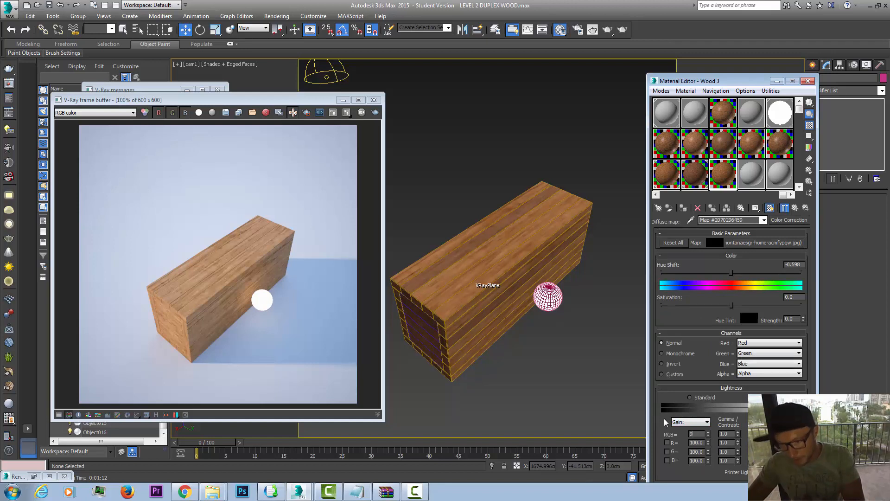
click(723, 433)
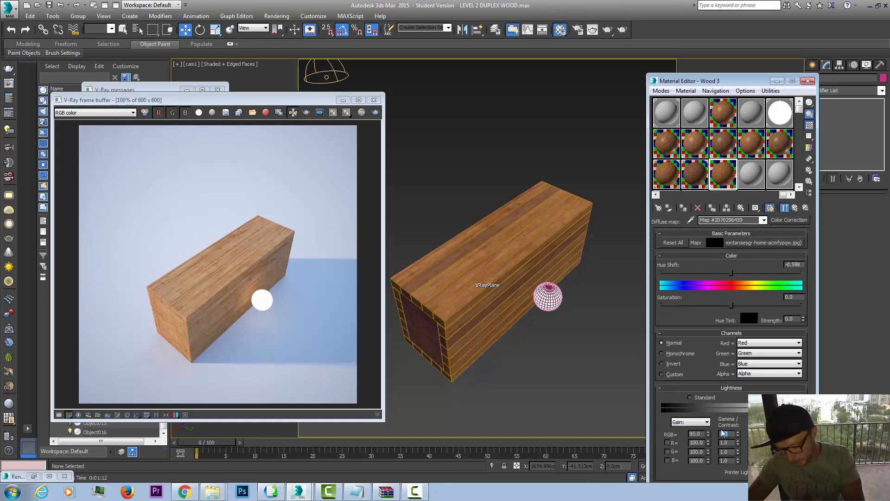
text(0.95)
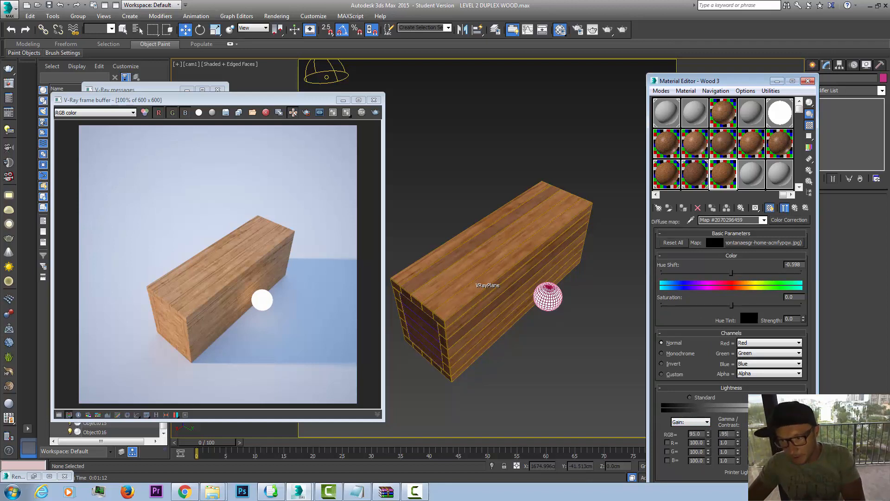
key(Return)
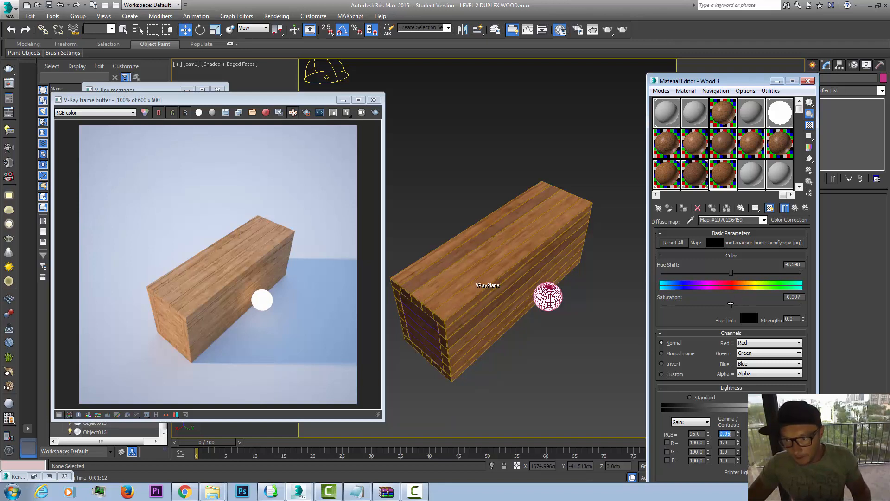
drag(732, 305, 730, 306)
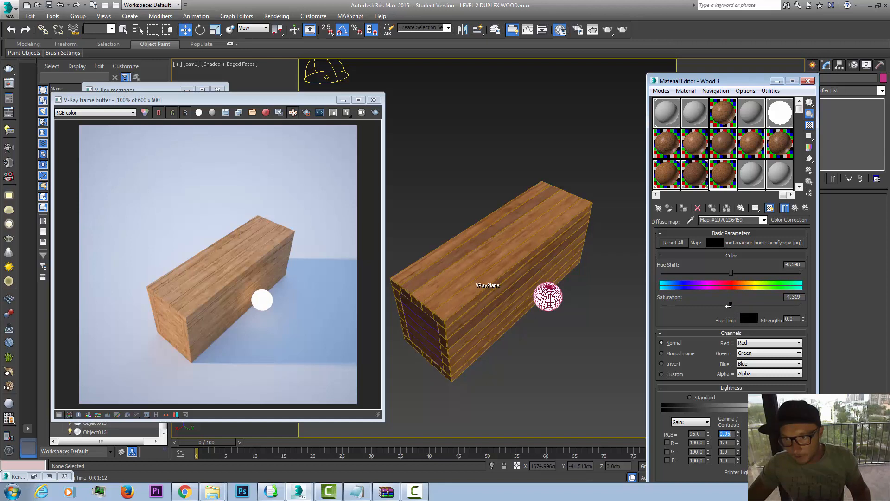
drag(733, 274, 732, 273)
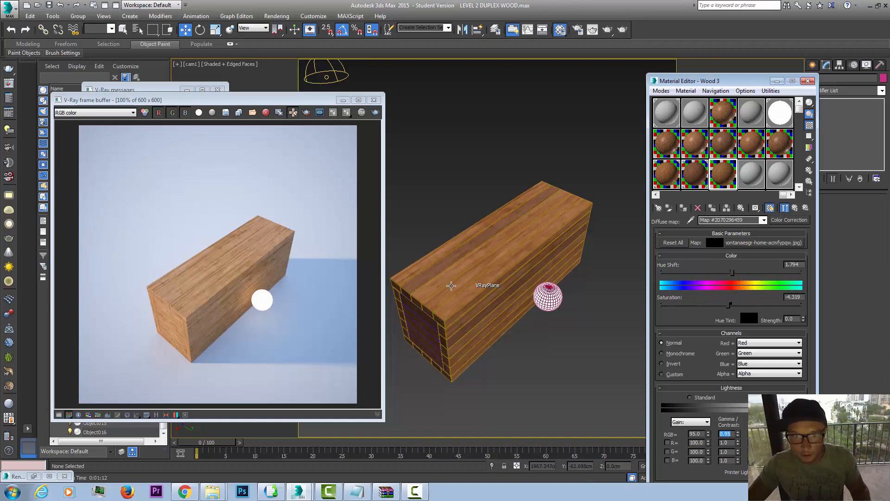
Step: Assign the Wood 3 material to three planks, one each on the block's top, near long side and underside
click(434, 284)
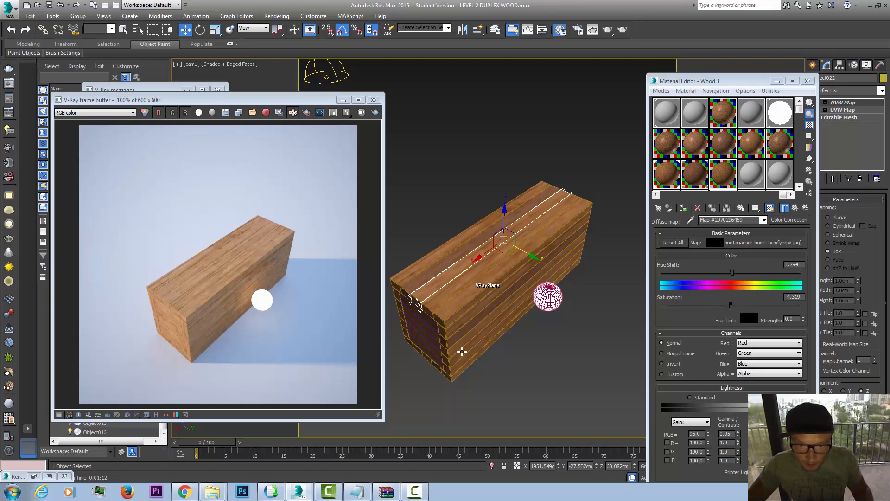
ctrl+click(461, 352)
ctrl+click(427, 361)
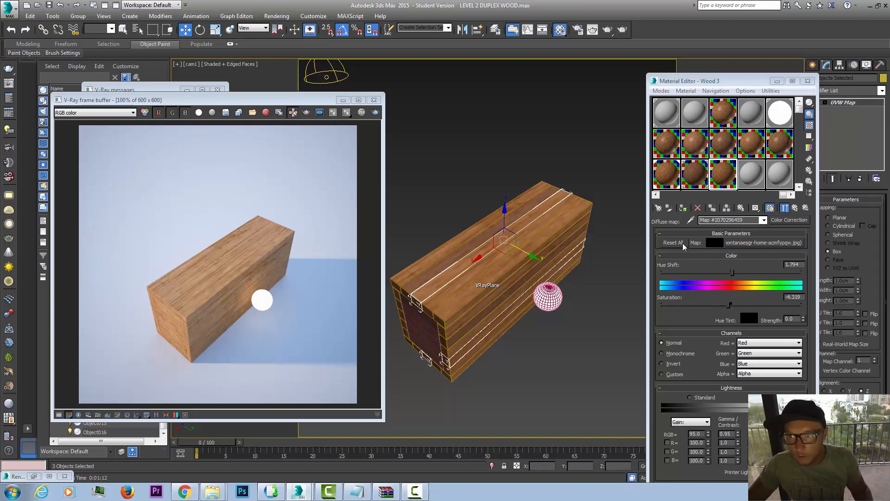
click(683, 208)
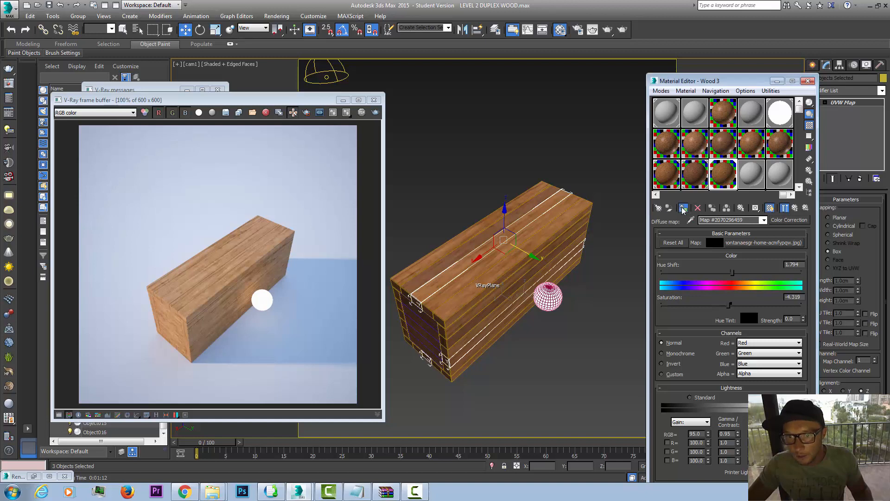
click(572, 140)
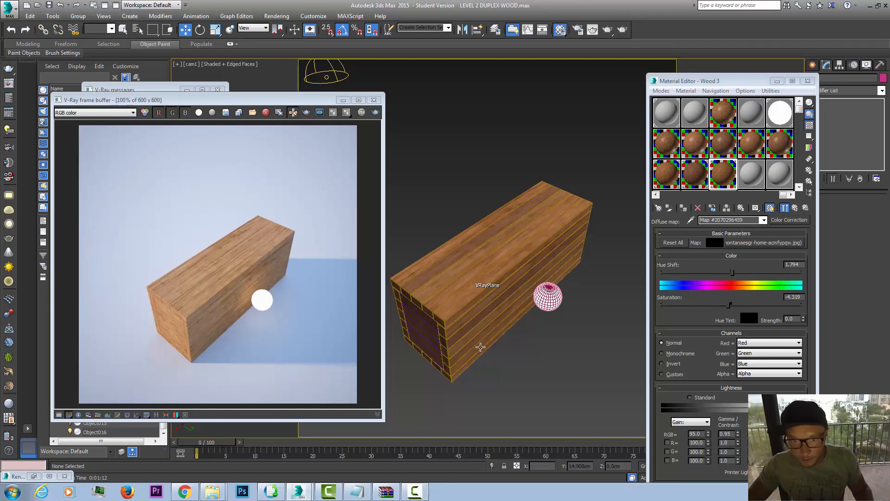
Step: Select five planks: one on the top, one on the near long side, one on the underside and two on the far side
click(440, 297)
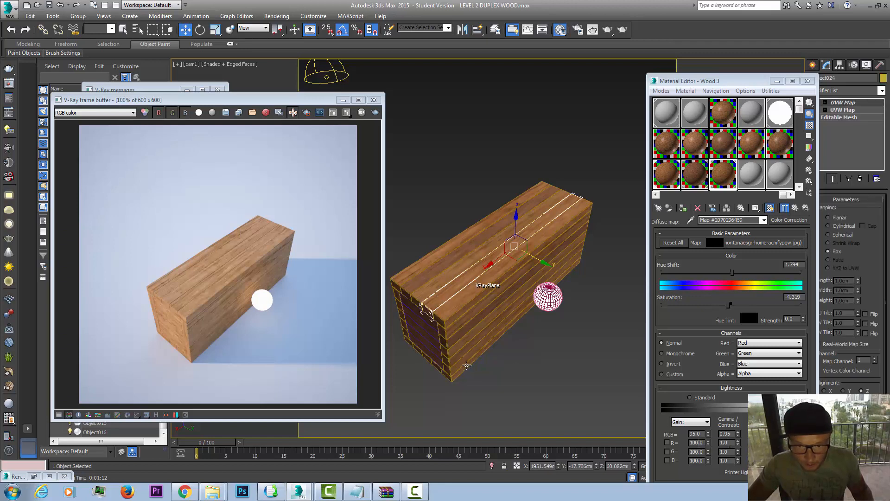
ctrl+click(456, 348)
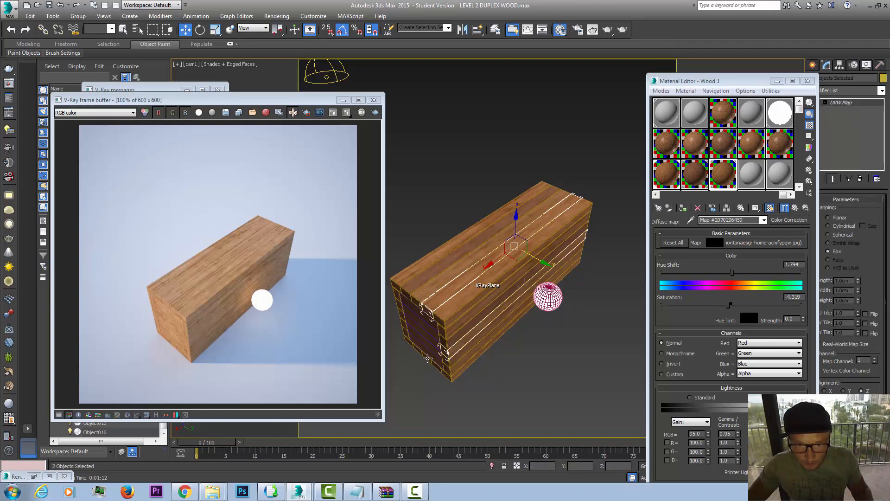
ctrl+click(425, 355)
ctrl+click(400, 323)
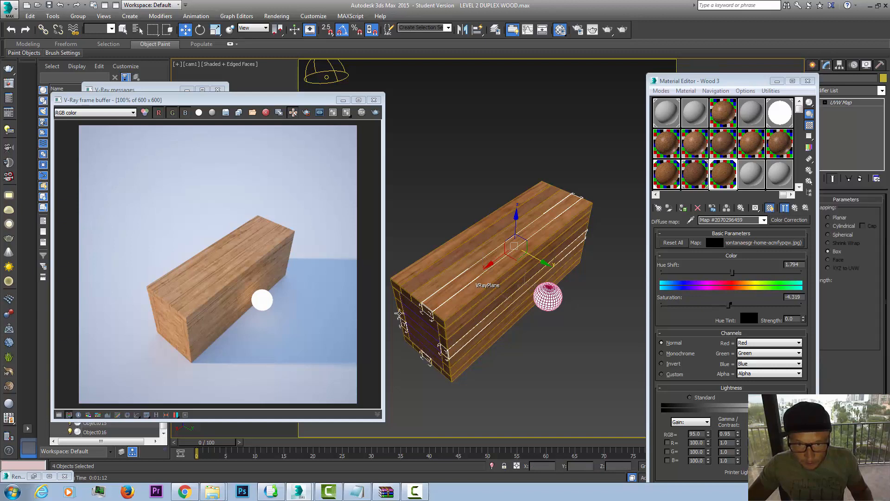
ctrl+click(398, 306)
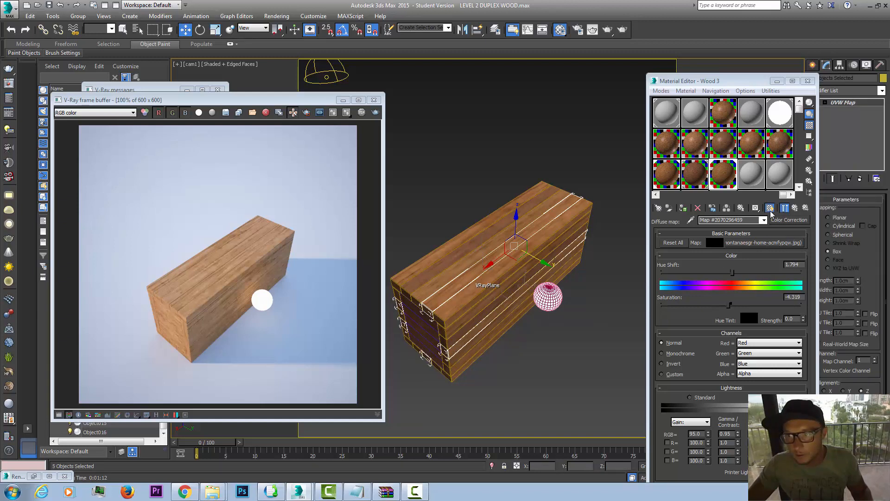
Step: Copy the Wood 1 material to the next empty slot and name it Wood 4
drag(670, 176, 763, 176)
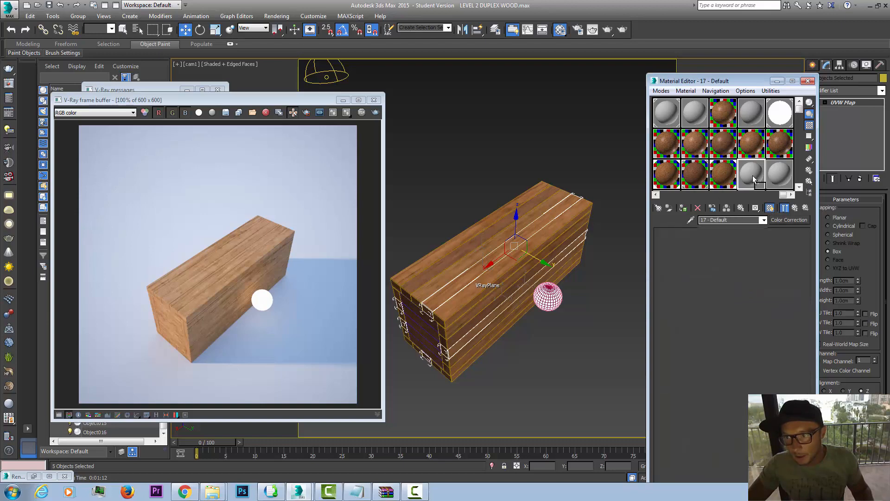
click(732, 280)
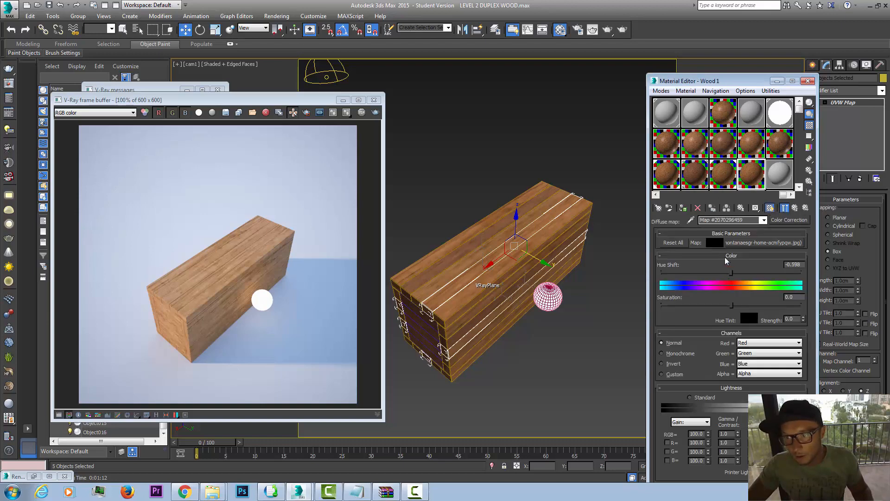
click(795, 207)
click(732, 220)
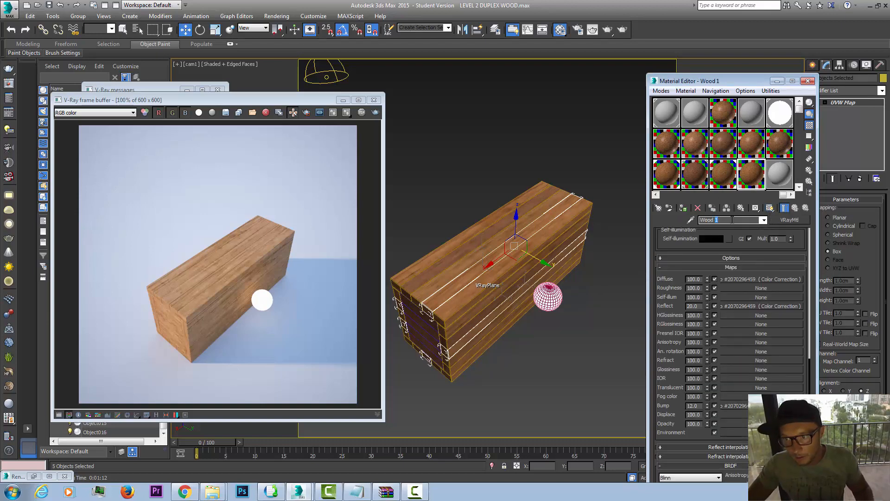
key(BackSpace)
text(4)
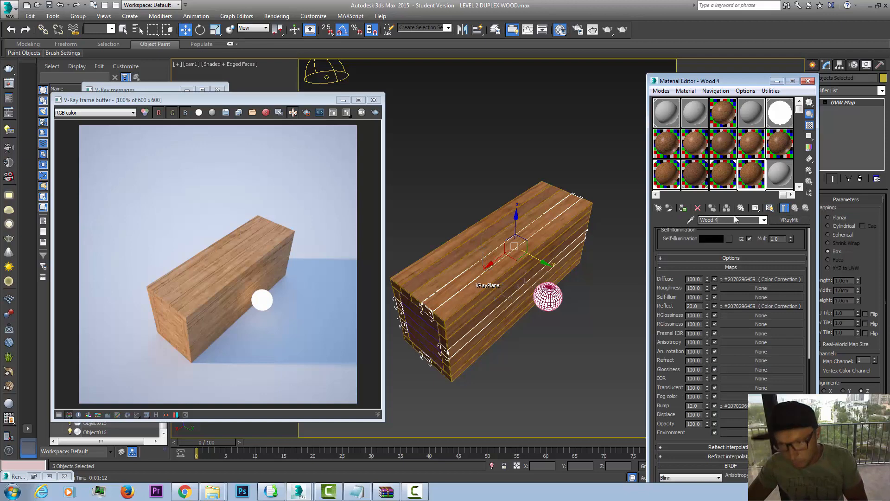
Step: Set Wood 4's diffuse Color Correction to RGB gain 110, gamma/contrast 1.06 and saturation about -2.3, and assign the material to the selected planks
click(755, 279)
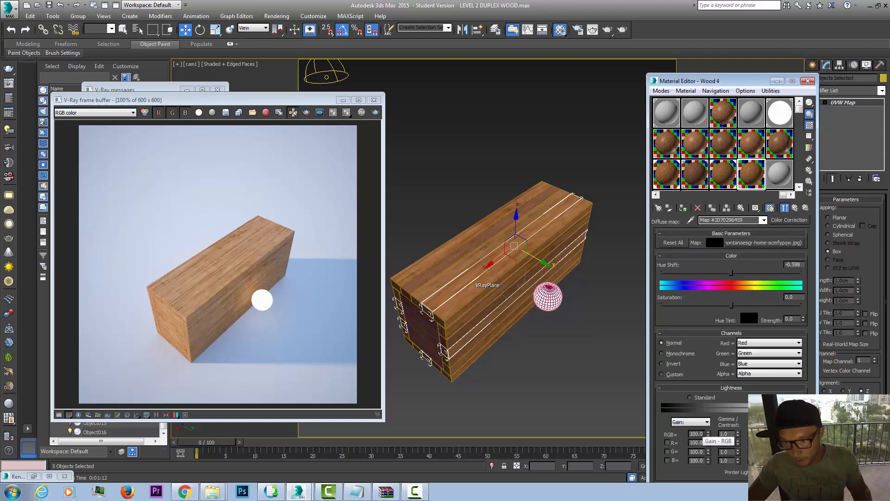
drag(704, 435, 642, 423)
text(110)
key(Return)
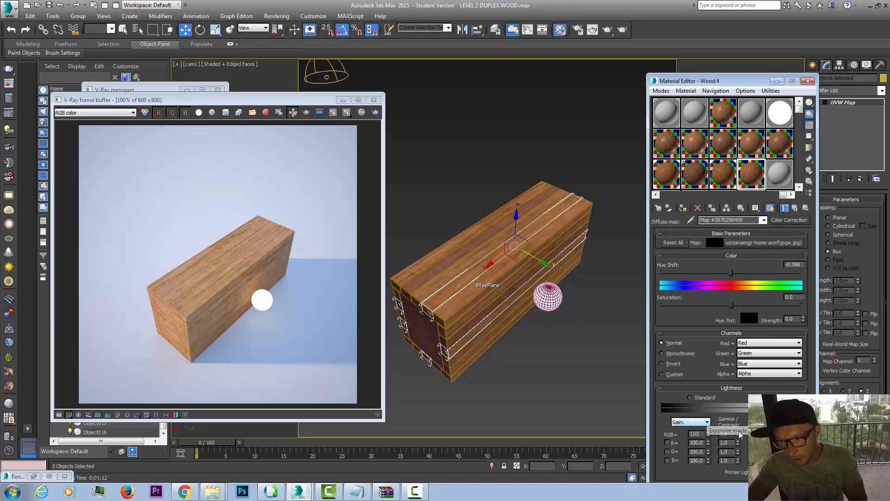
drag(738, 434, 739, 432)
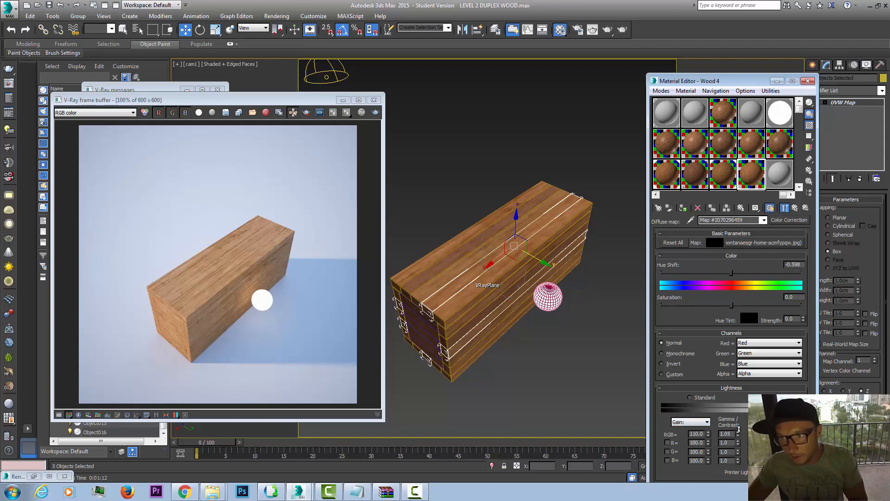
drag(732, 305, 730, 306)
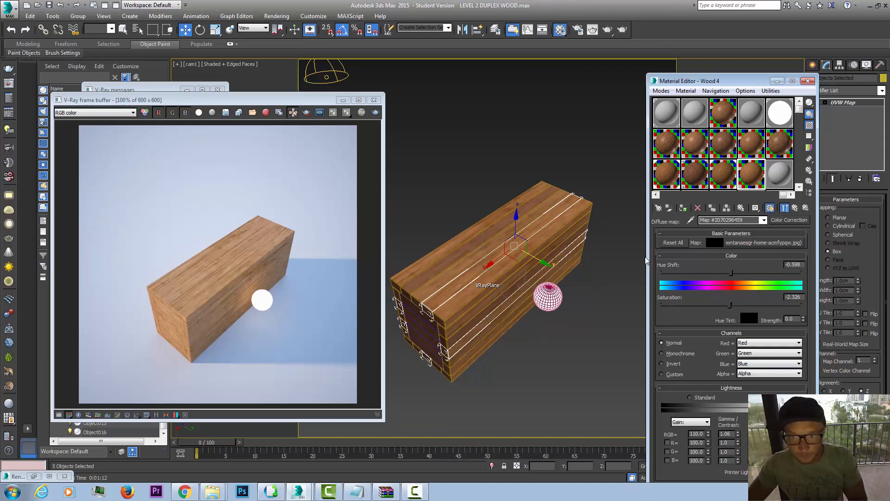
click(684, 208)
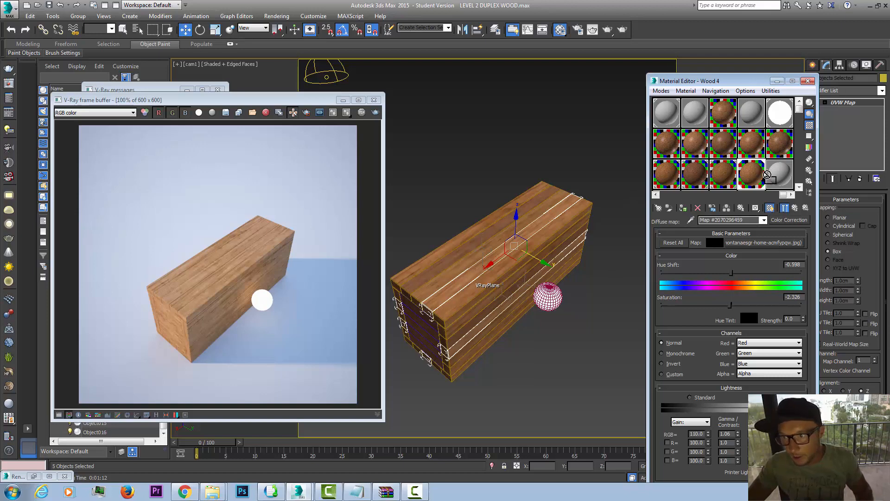
Step: Copy the Wood 1 material to the last empty visible slot and name it Wood 5
click(779, 177)
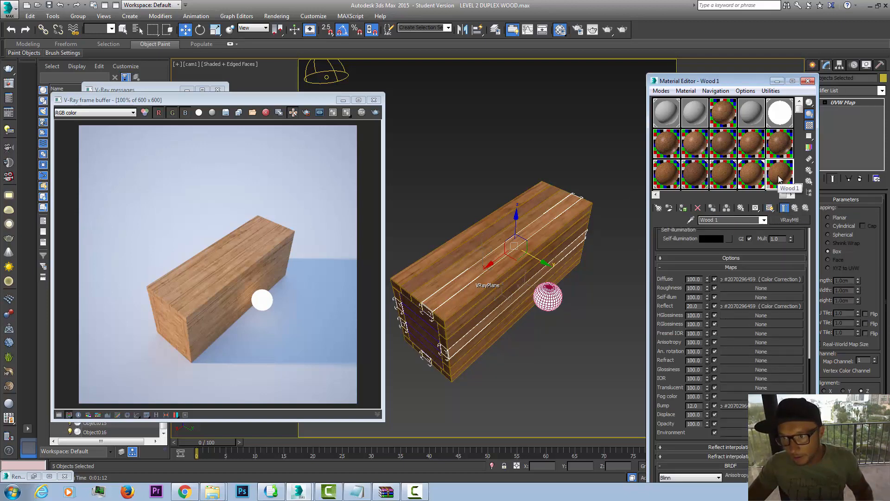
drag(780, 181, 781, 181)
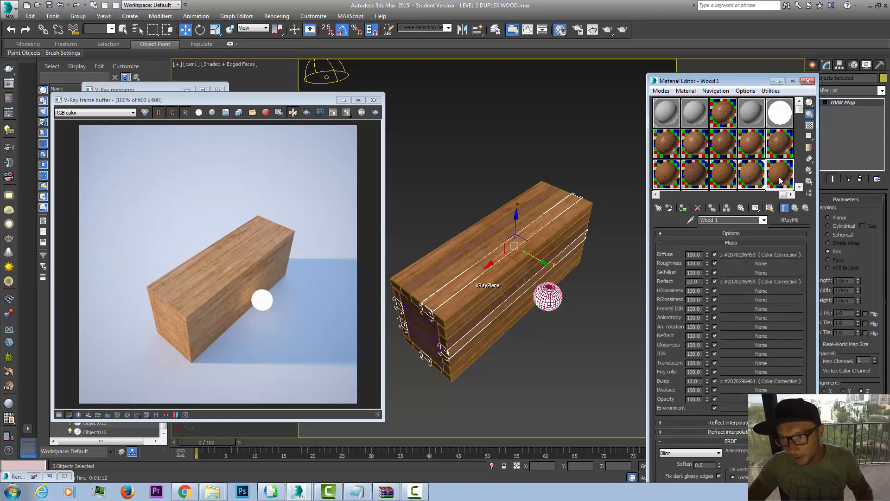
drag(714, 221, 726, 220)
text(5)
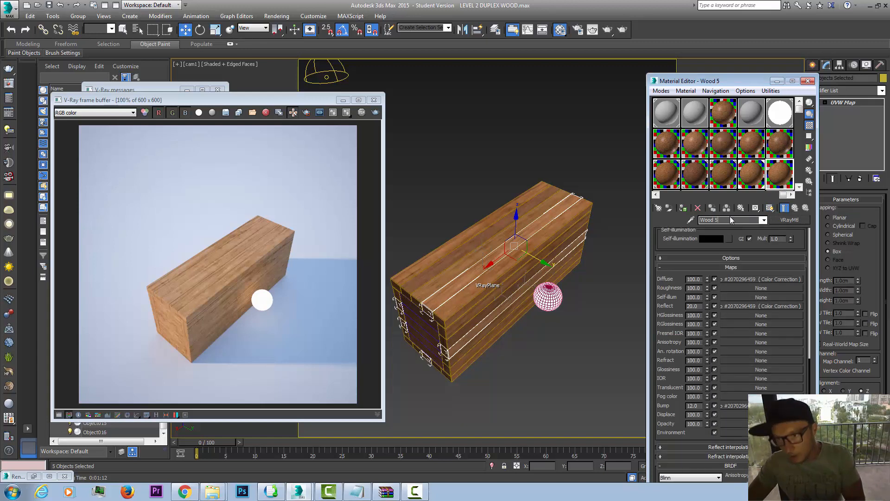
Step: In Wood 5's diffuse Color Correction, set the RGB gain to 120, the gamma/contrast to 1.08 and the saturation to about -9
click(762, 279)
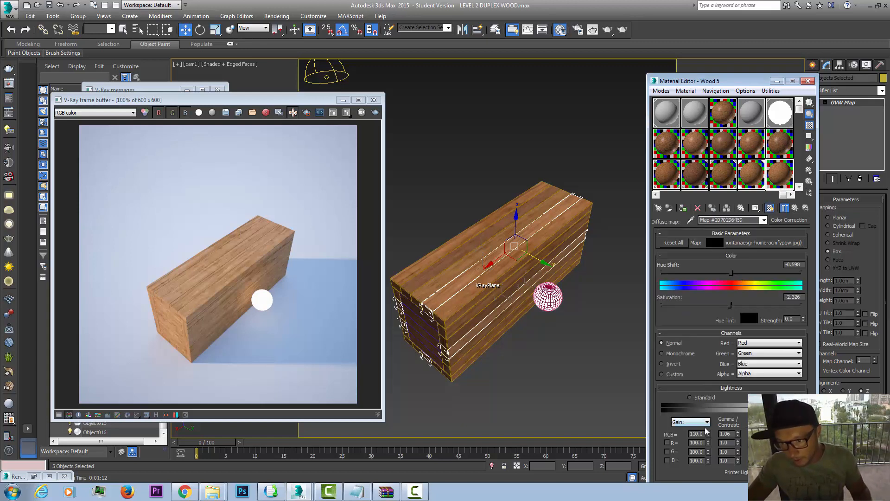
drag(708, 434, 710, 428)
drag(740, 434, 739, 428)
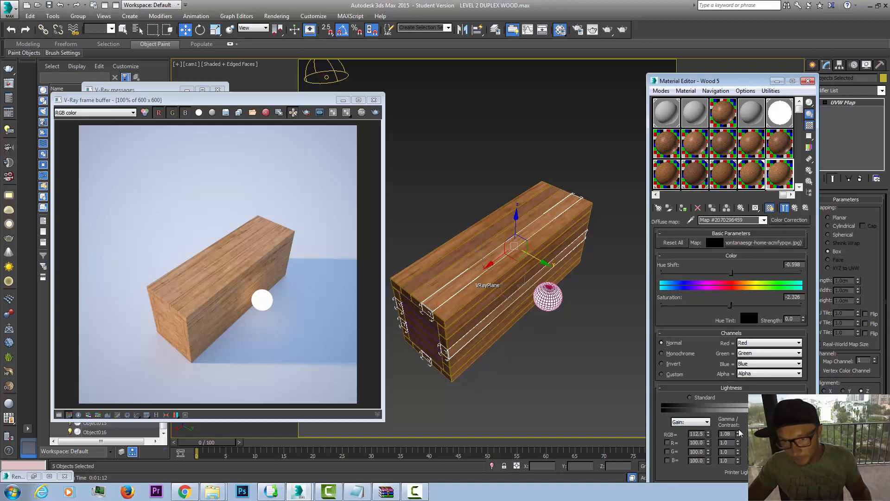
drag(728, 304, 726, 305)
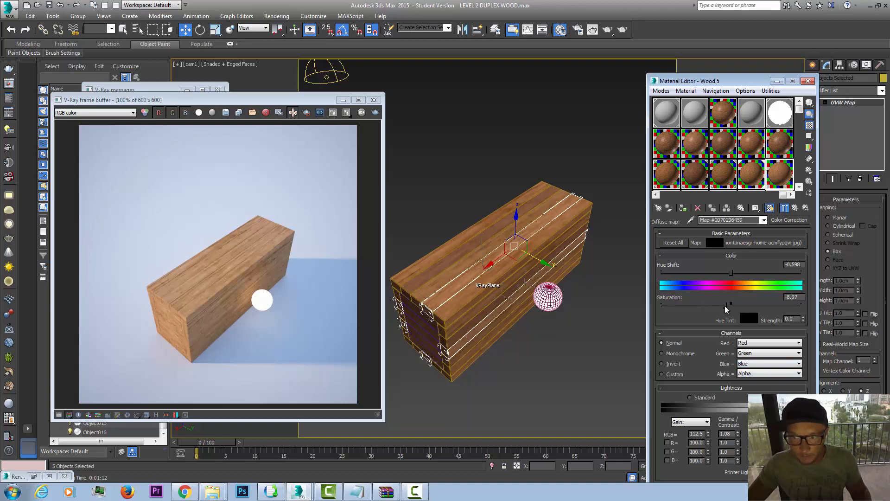
drag(711, 435, 713, 440)
text(120)
key(Return)
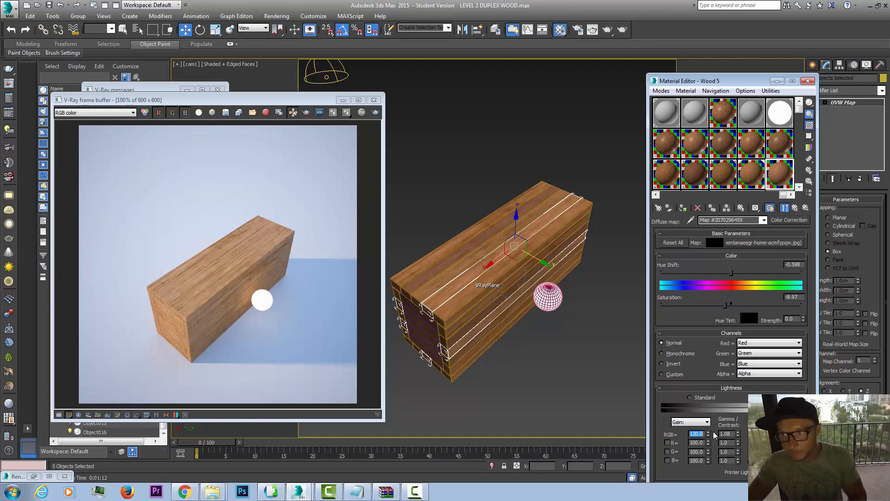
Step: Assign Wood 5 to five planks: the top and bottom ones along the long side face, two on the far side and one underneath
click(479, 300)
click(471, 297)
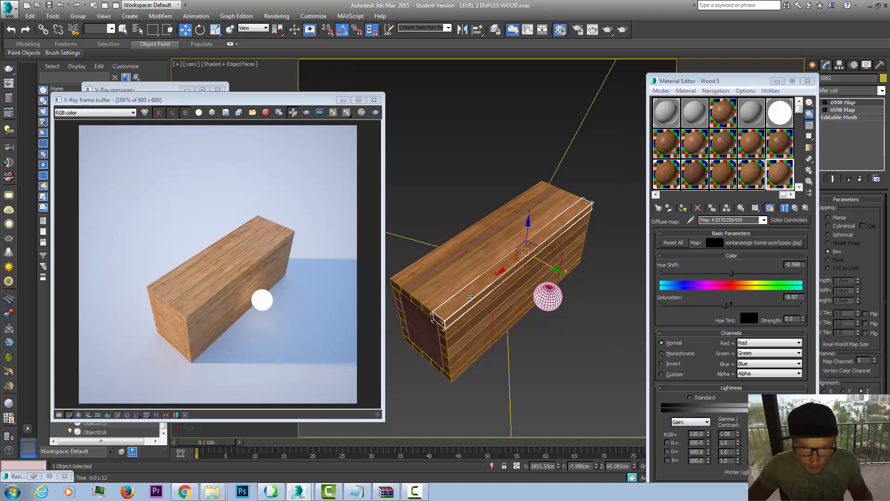
click(449, 367)
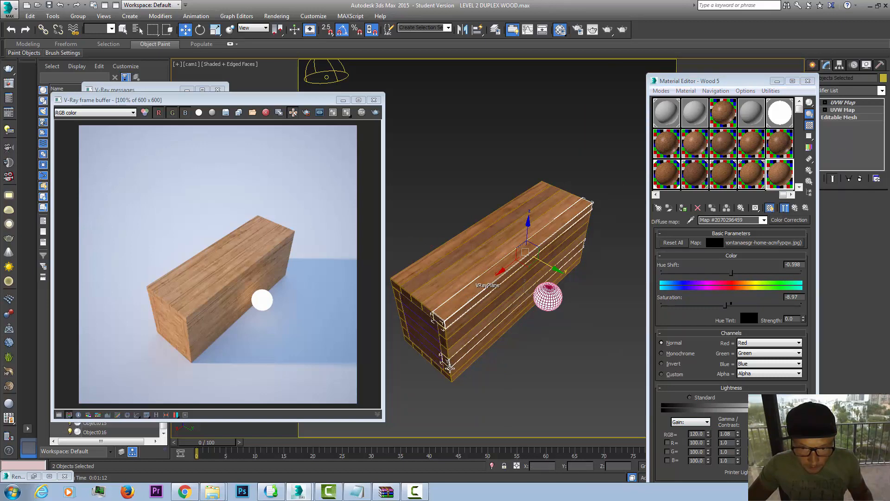
ctrl+click(445, 315)
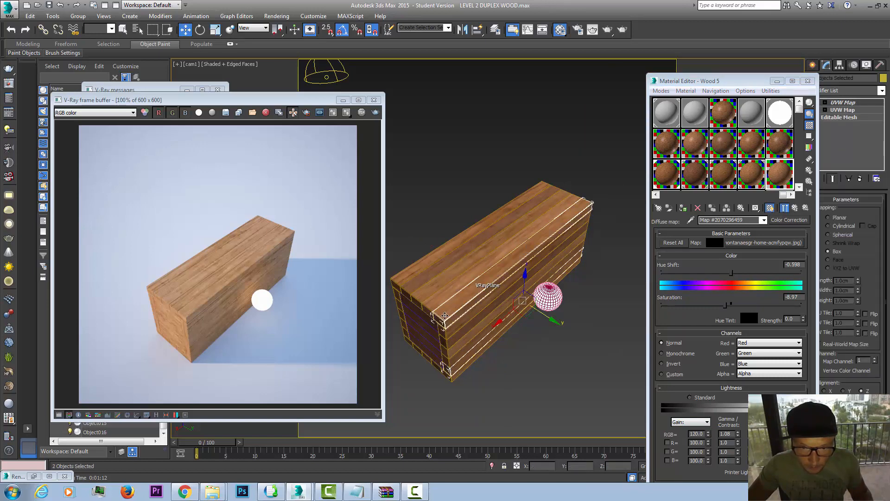
ctrl+click(398, 316)
ctrl+click(395, 298)
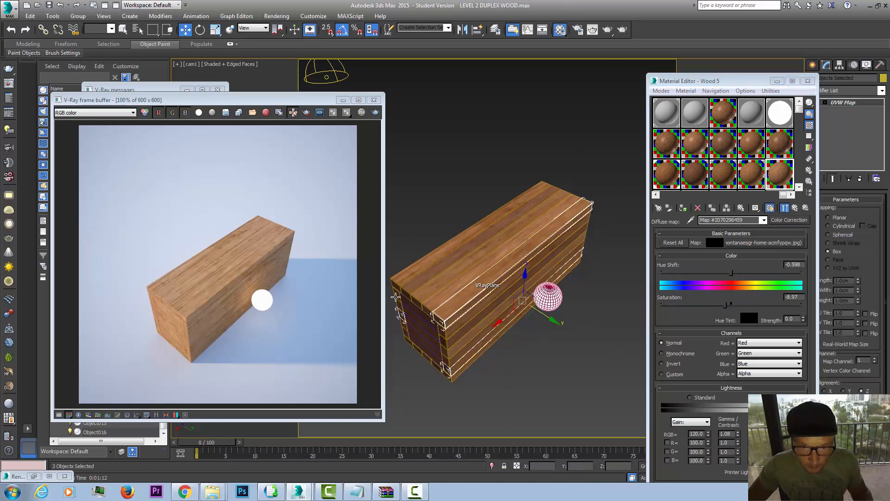
ctrl+click(432, 362)
click(683, 209)
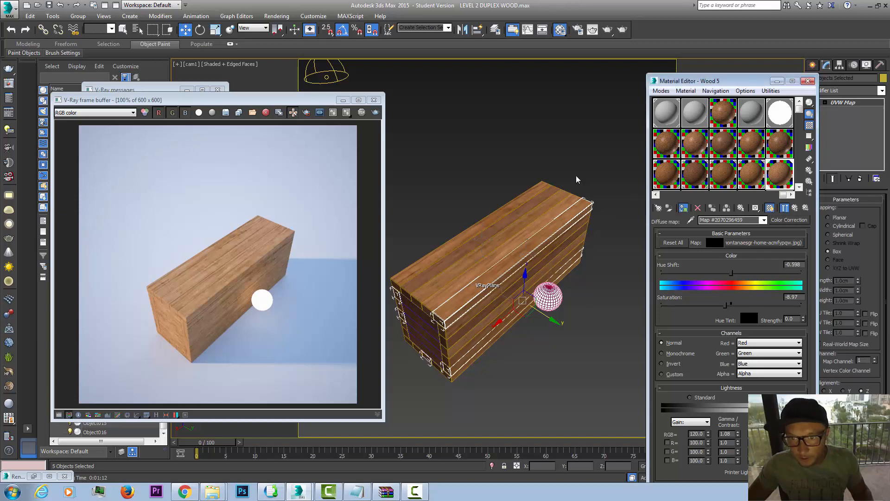
click(550, 142)
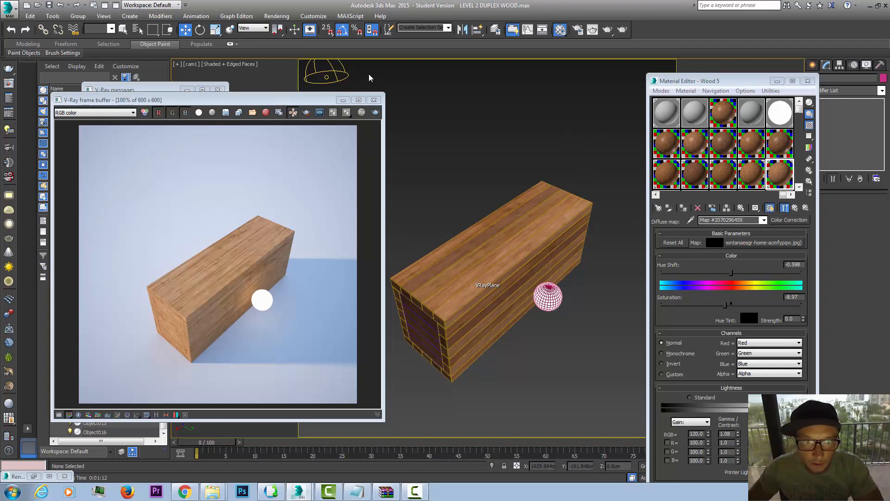
Step: Draw a render region closely around the plank block in the V-Ray frame buffer and start a test render of it
drag(281, 101, 518, 88)
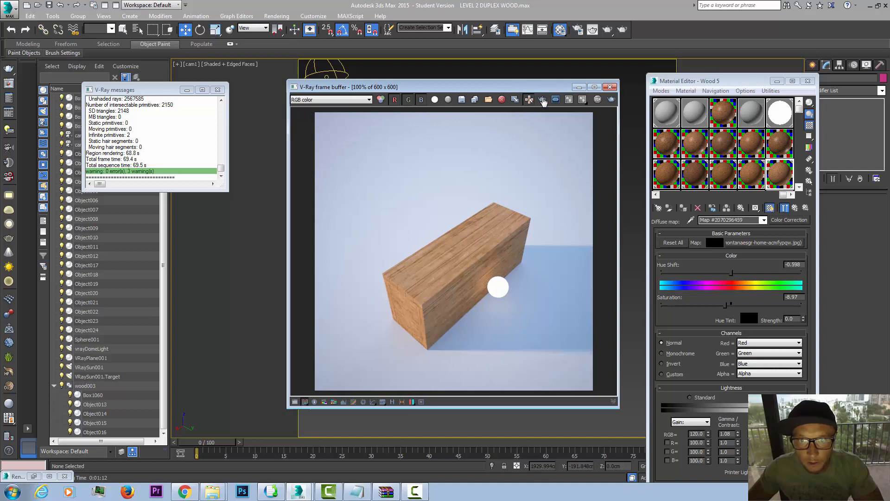
drag(563, 174, 366, 358)
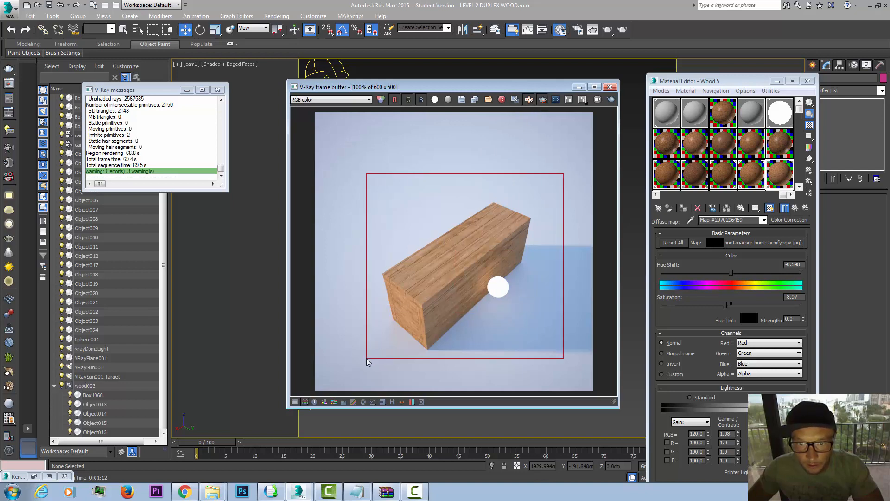
drag(552, 181, 376, 360)
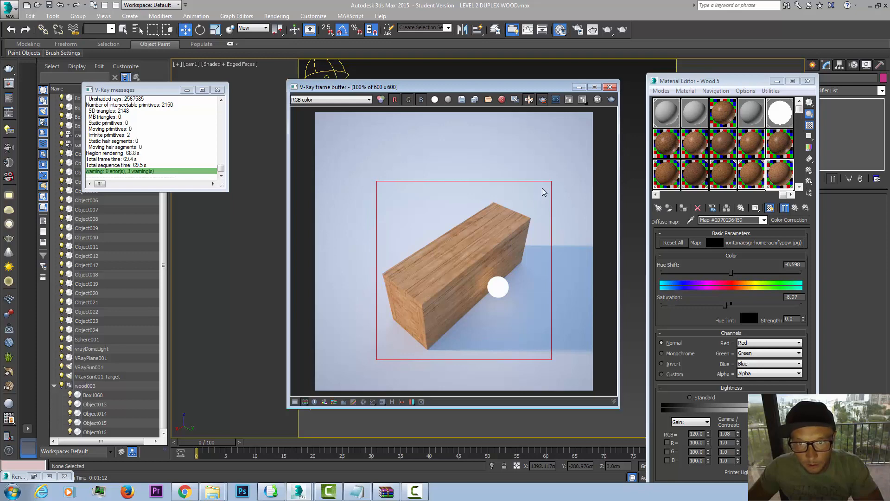
drag(536, 196, 378, 355)
key(shift+q)
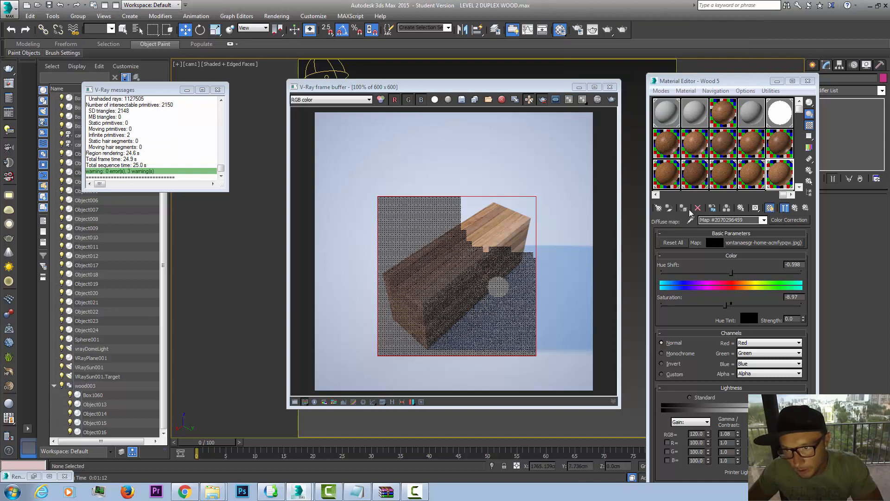
Step: In Wood 2's diffuse Color Correction, set the hue shift to about 5.4, the gamma/contrast to 0.95 and the RGB gain to 88
click(702, 176)
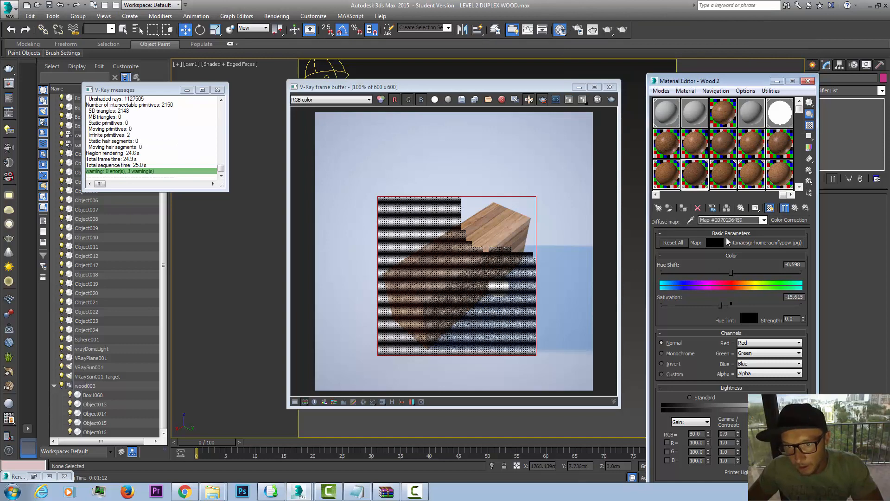
drag(553, 87, 371, 90)
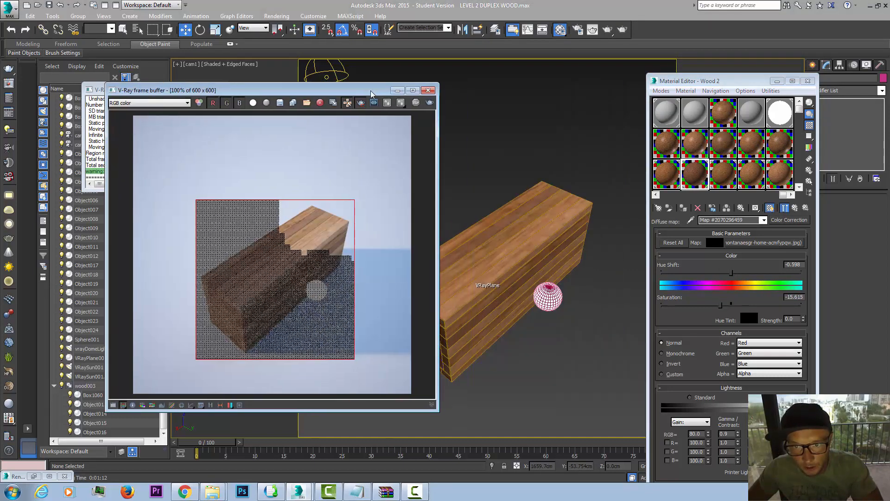
click(564, 207)
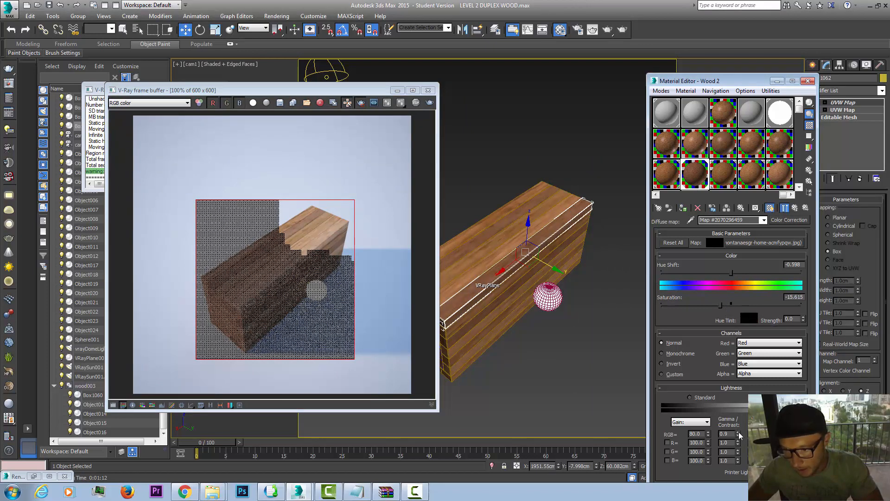
drag(732, 273, 733, 272)
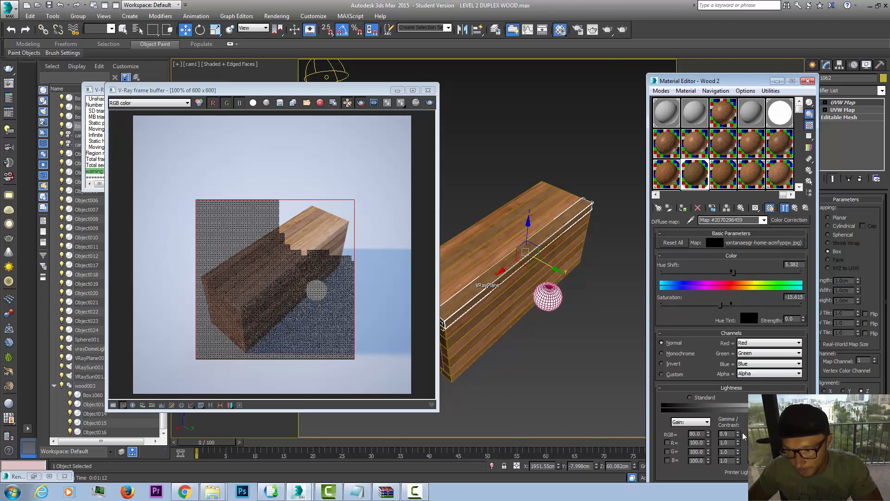
drag(737, 435, 738, 431)
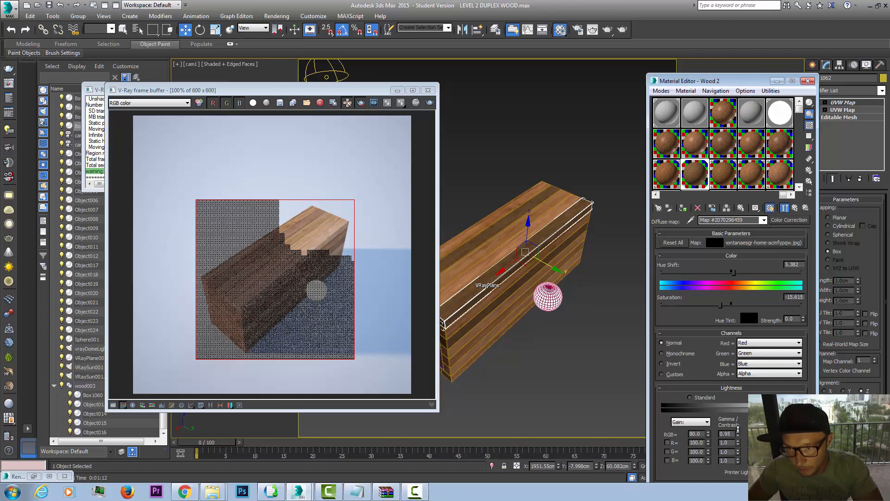
click(709, 433)
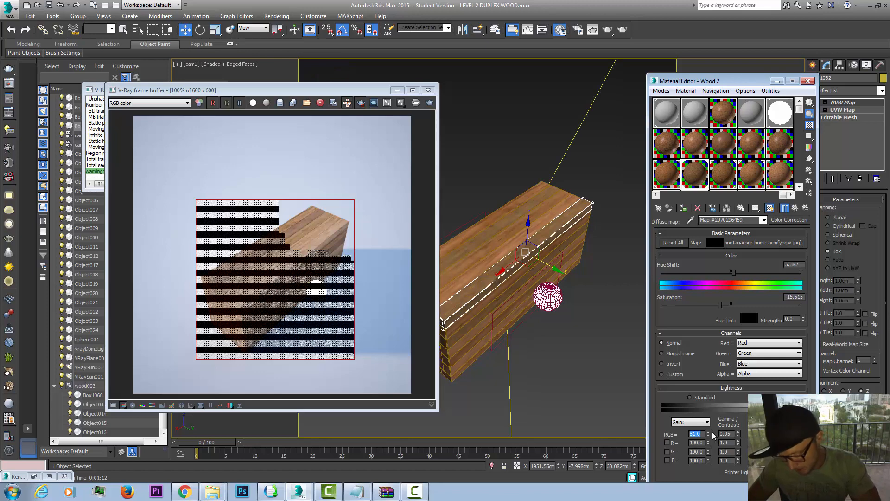
text(8)
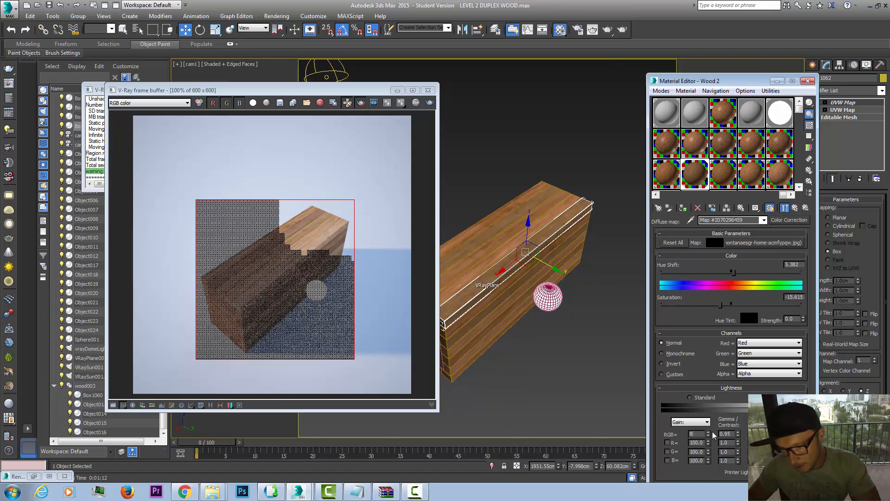
text(8)
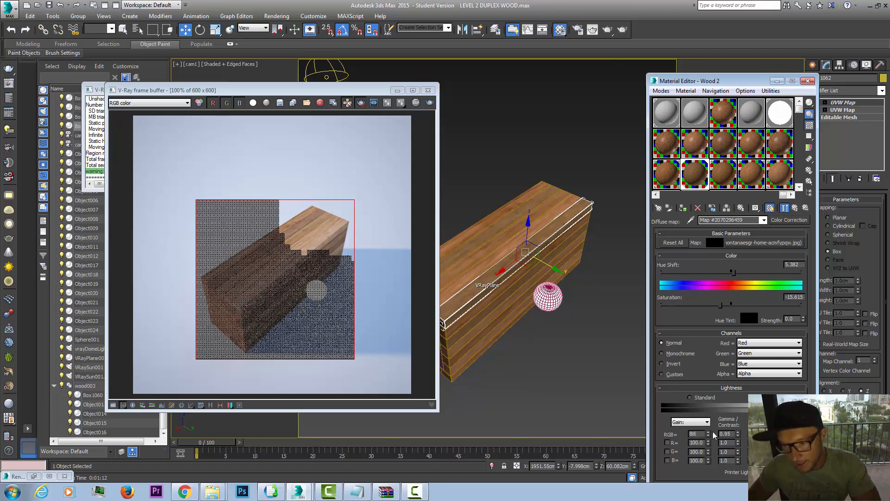
key(Return)
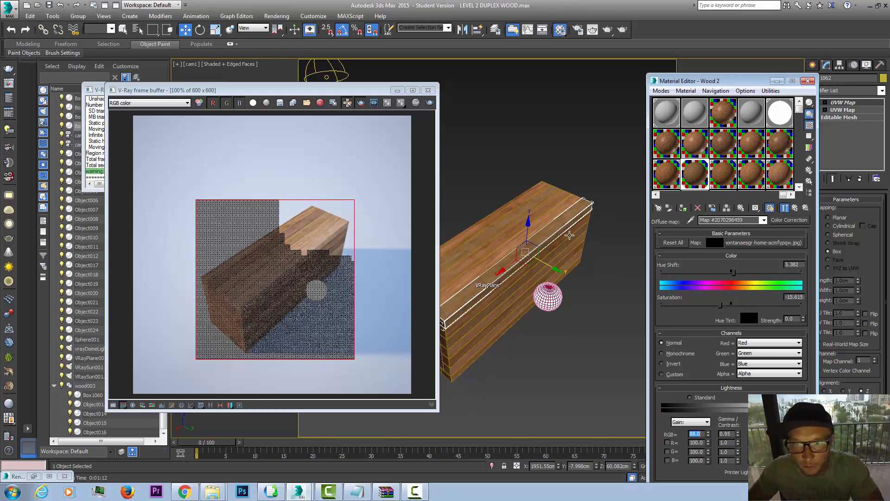
Step: Assign Wood 5 to the narrow plank near the far edge of the block's top face
click(518, 218)
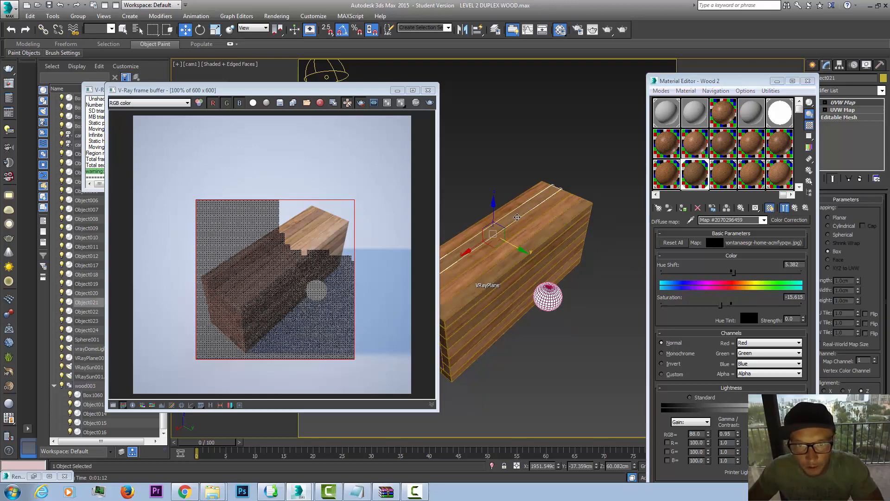
click(776, 182)
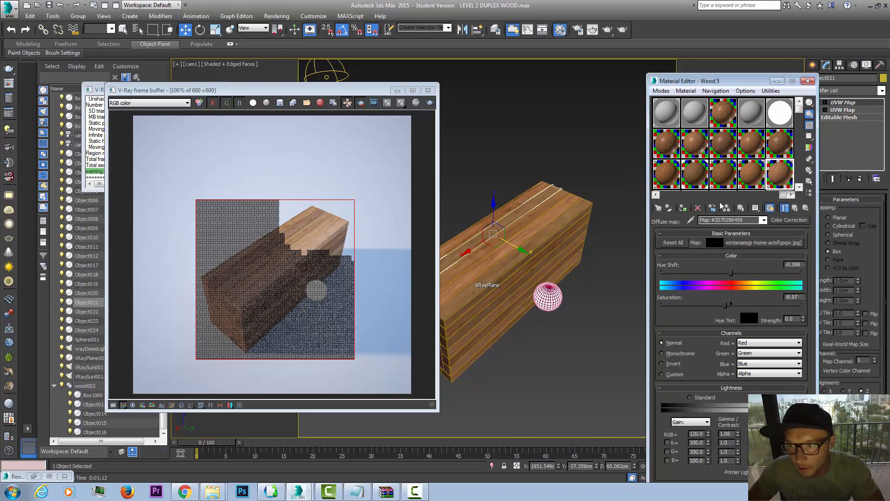
click(684, 208)
click(594, 184)
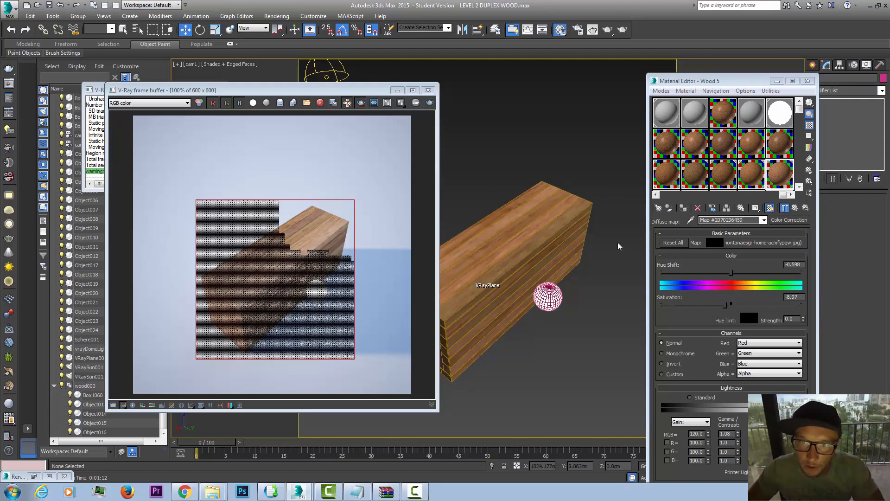
Step: Try Wood 5 on a plank in the upper half of the long side face, and assign Wood 2 to it instead
click(469, 333)
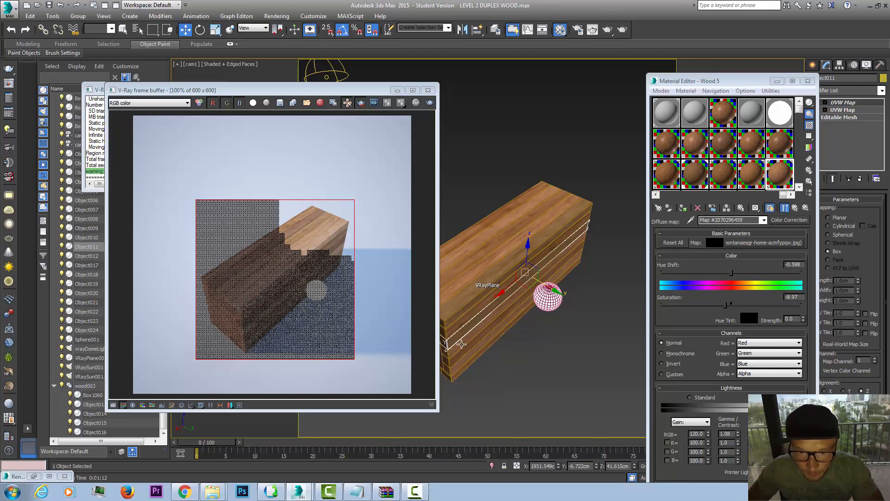
click(683, 208)
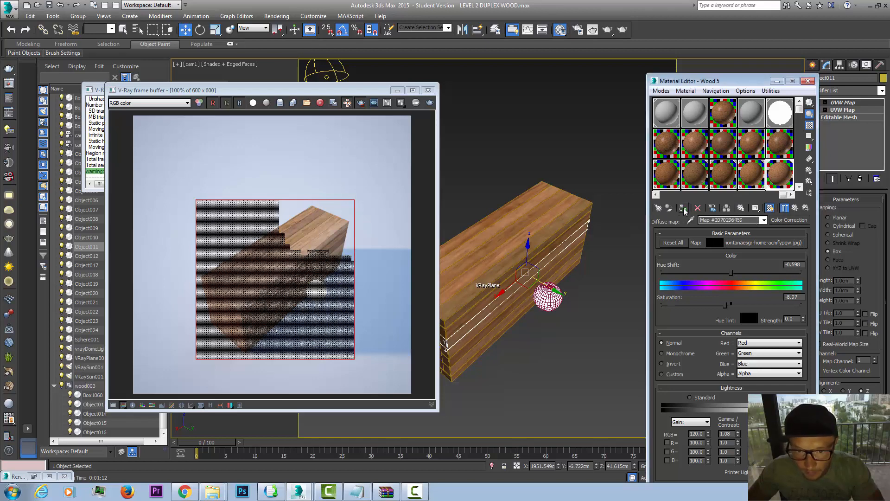
click(556, 150)
click(483, 317)
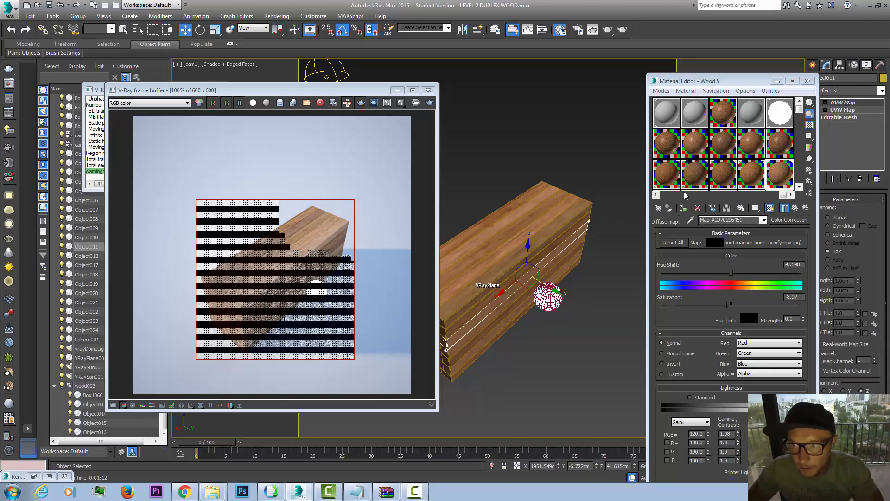
click(694, 183)
click(684, 208)
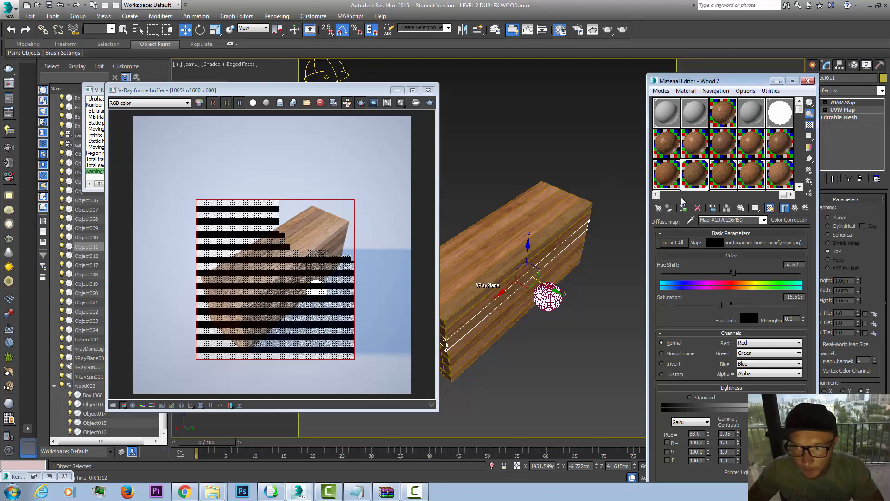
click(575, 142)
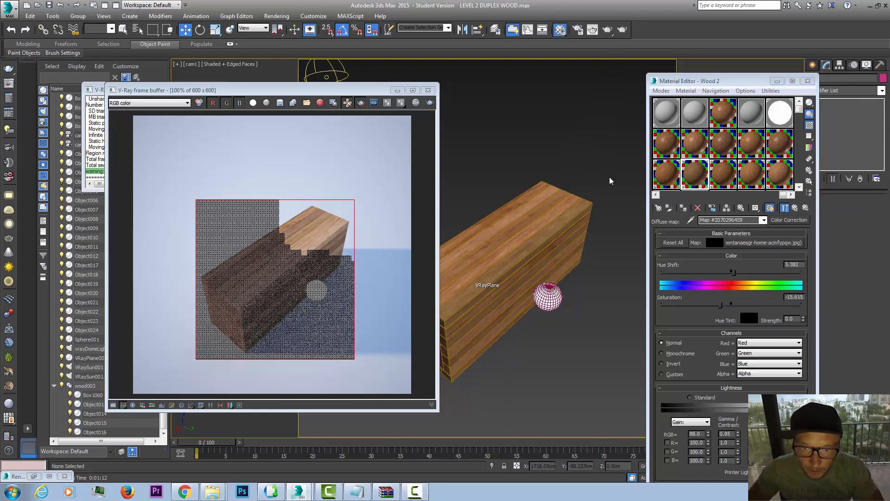
Step: Cancel the test region render and set Wood 2's hue shift to 2.99 and saturation to about -11
click(623, 30)
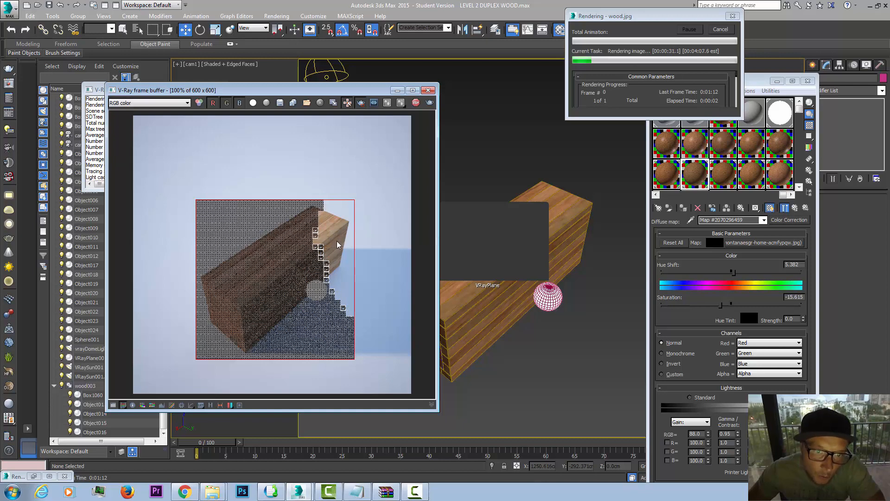
click(720, 29)
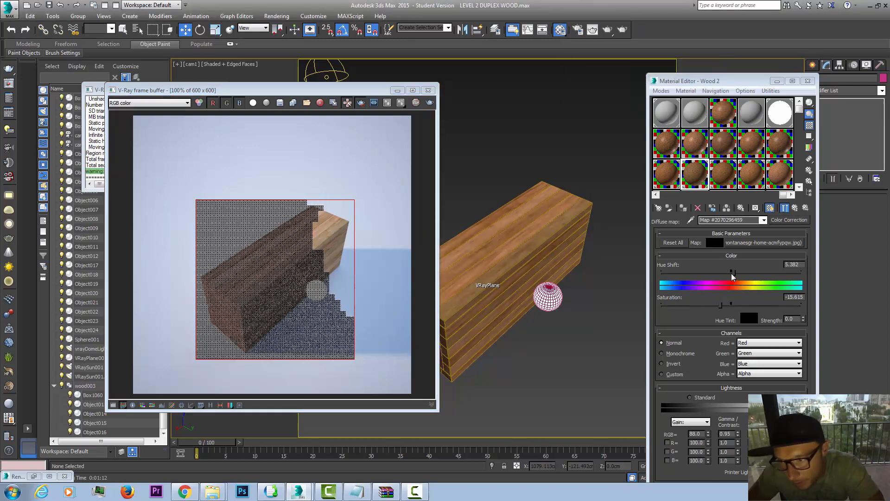
drag(734, 273, 732, 272)
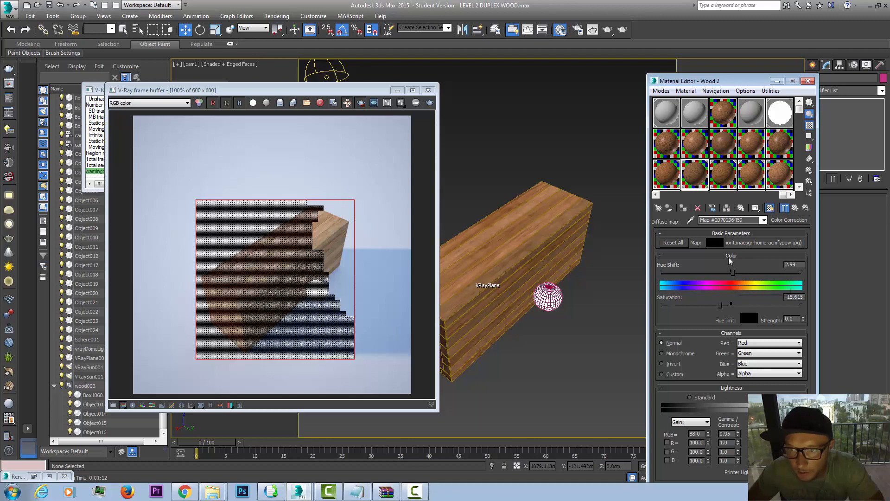
click(624, 30)
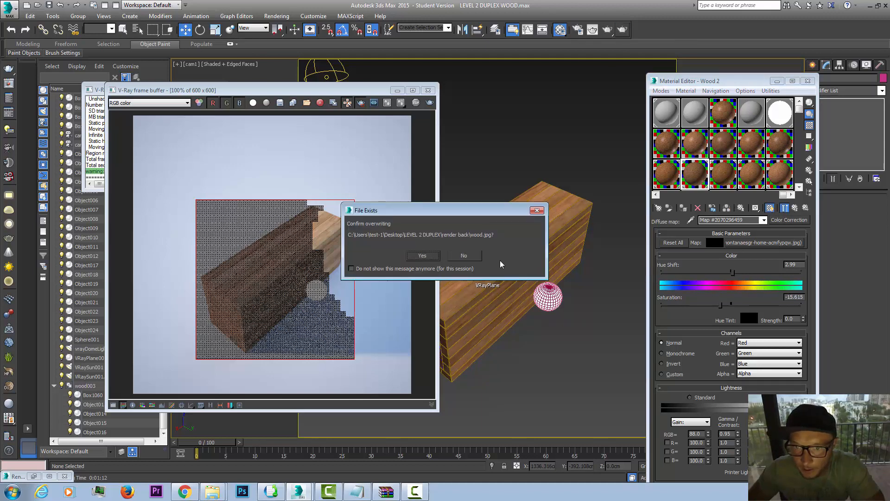
click(423, 257)
drag(720, 304, 722, 305)
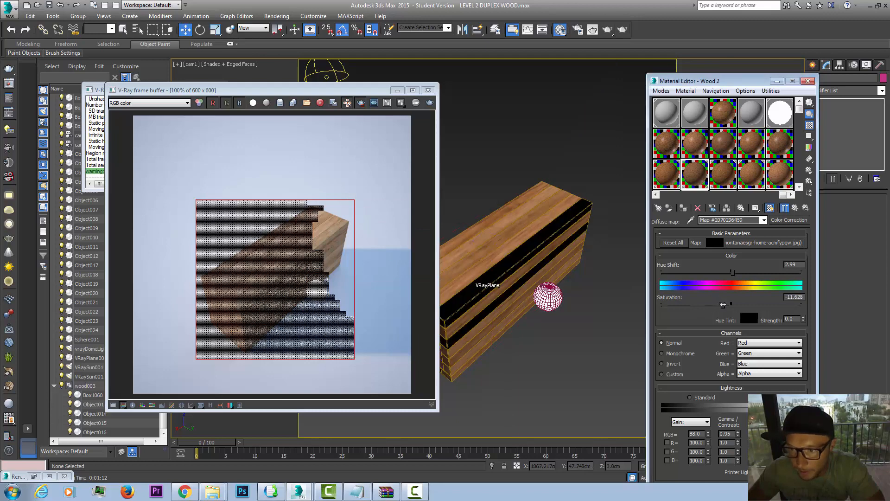
Step: Render the region around the block, overwriting wood.jpg, and turn off region rendering in the frame buffer
click(624, 29)
click(430, 253)
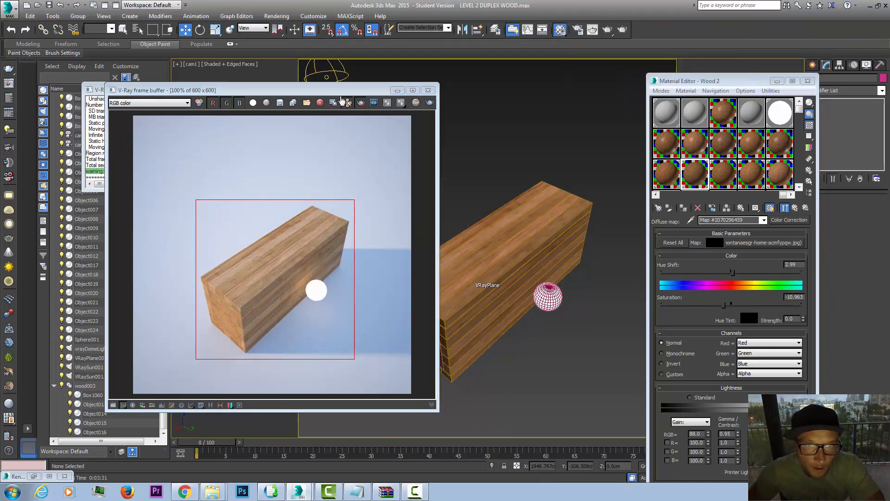
drag(396, 96, 551, 91)
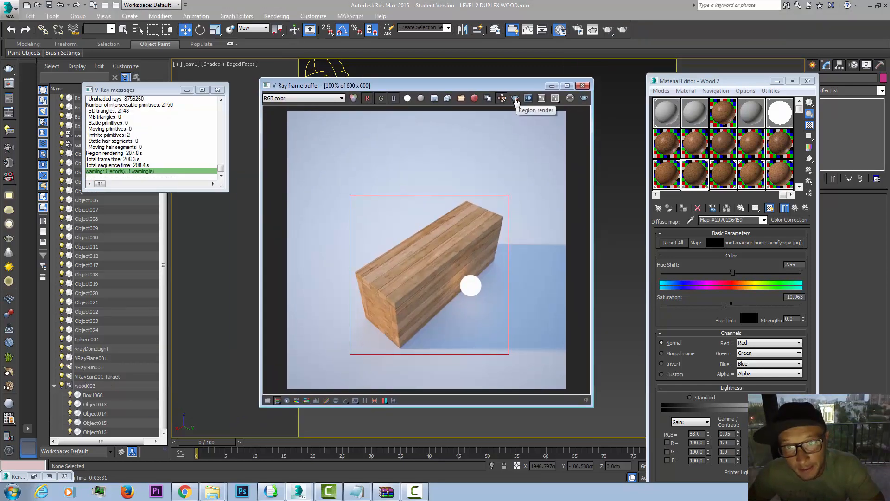
click(515, 99)
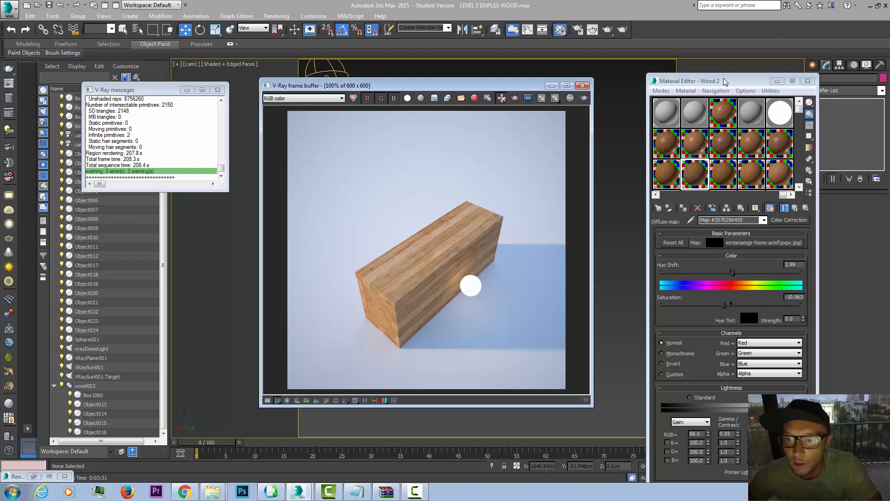
drag(724, 81, 707, 37)
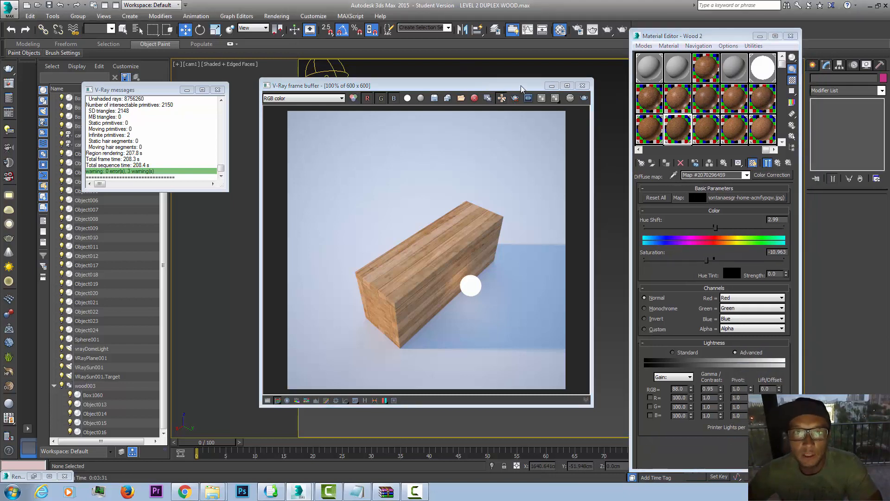
drag(514, 88, 536, 85)
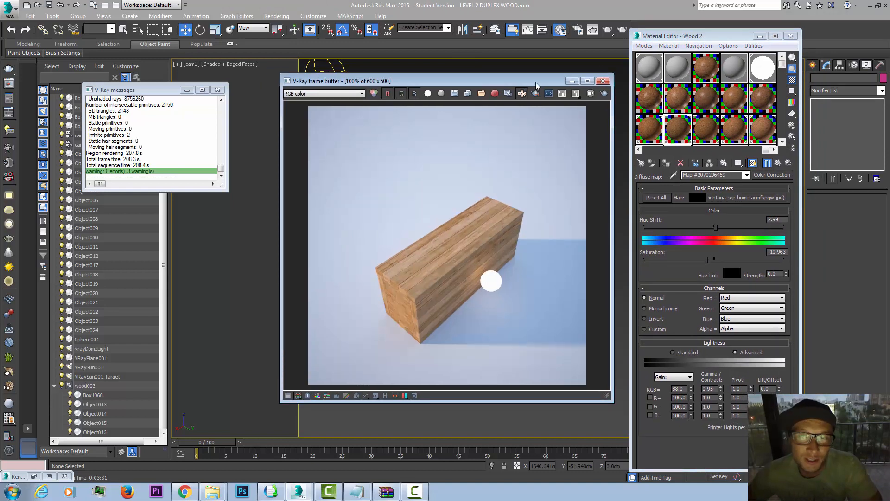